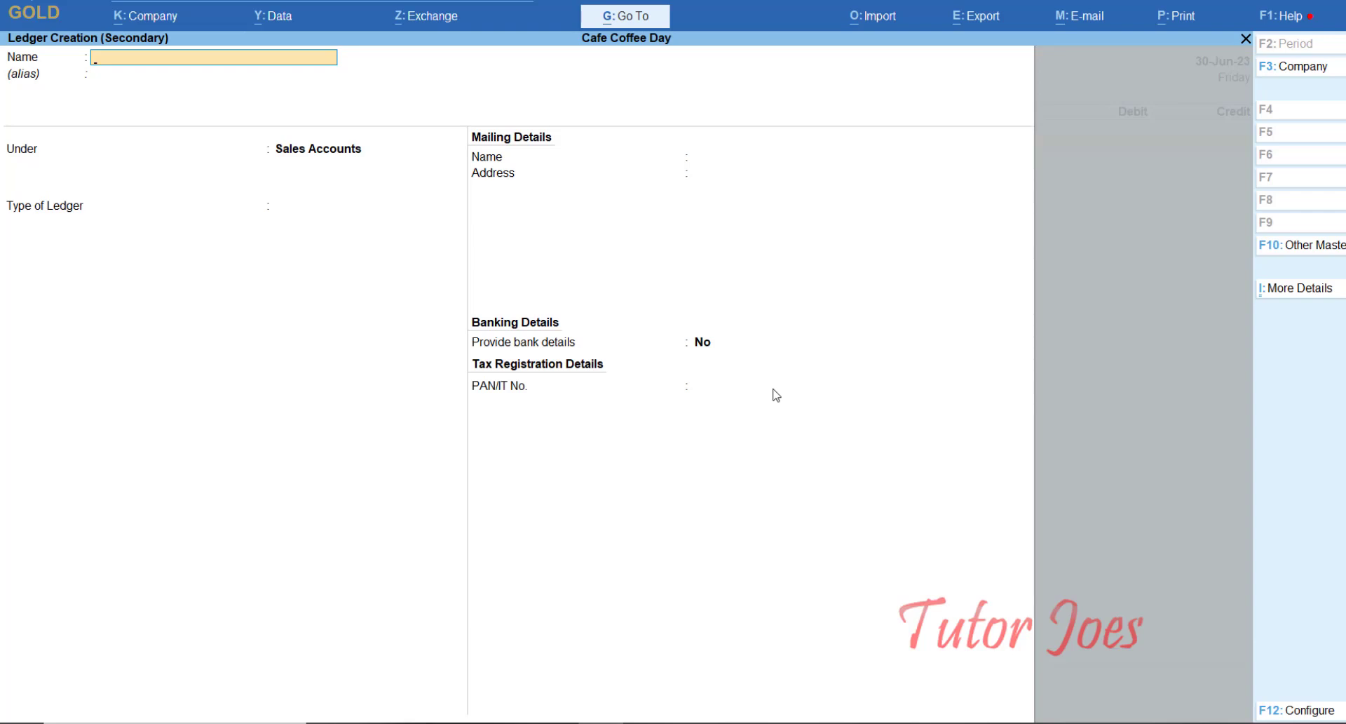
# - Name the new ledger 'Siva Coffee Beans' and place it under Sundry Creditors
pyautogui.write('Siva cod')
pyautogui.press('BackSpace')
pyautogui.write('ffee Beans')
pyautogui.press('Return')
pyautogui.write('Su')
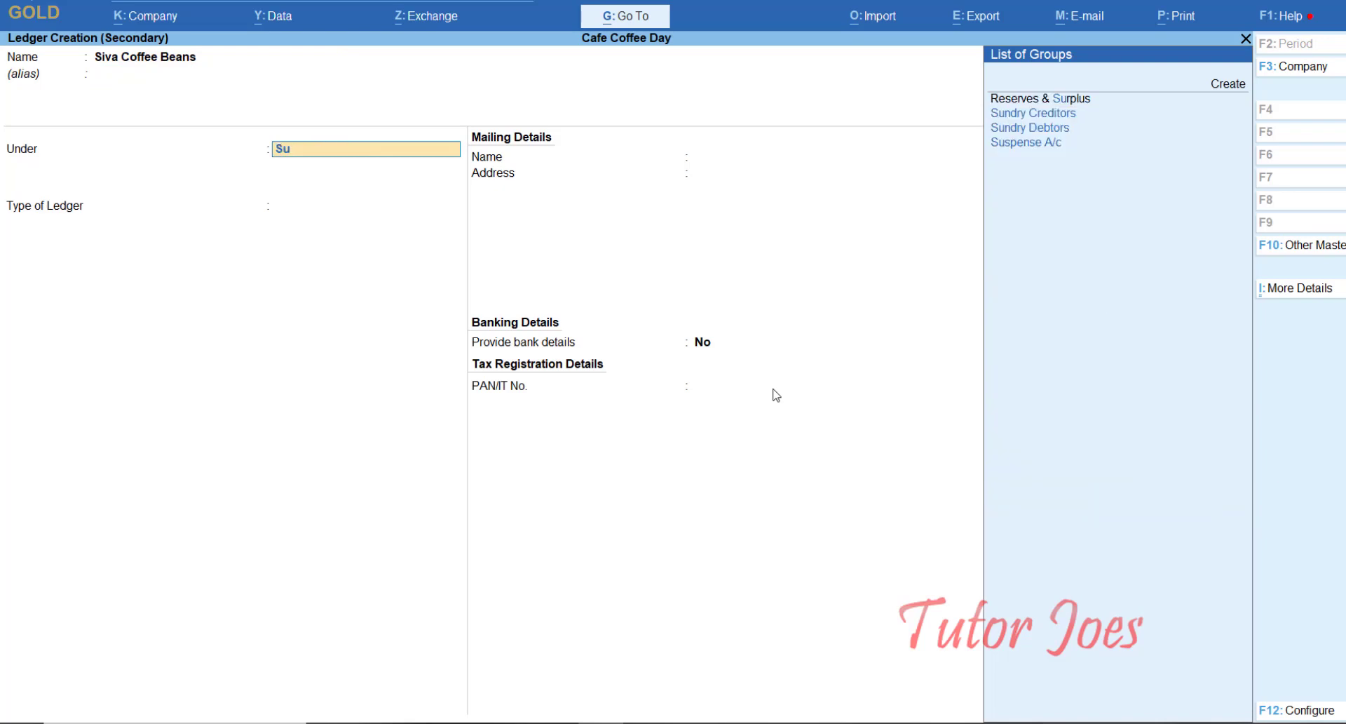
pyautogui.press('Down')
pyautogui.press('Up')
pyautogui.press('Return')
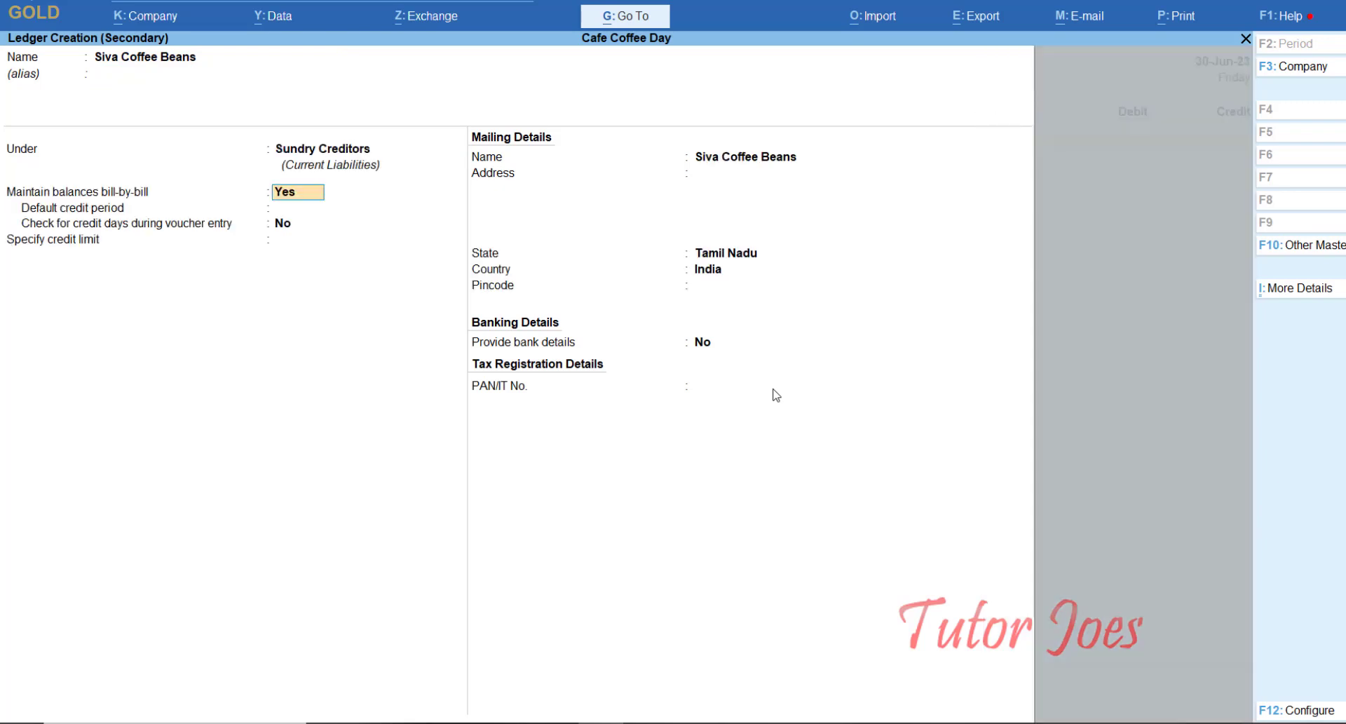
# - Accept the remaining ledger details and save the ledger back to the voucher
pyautogui.press('Return')
pyautogui.press('Return')
pyautogui.press('Return')
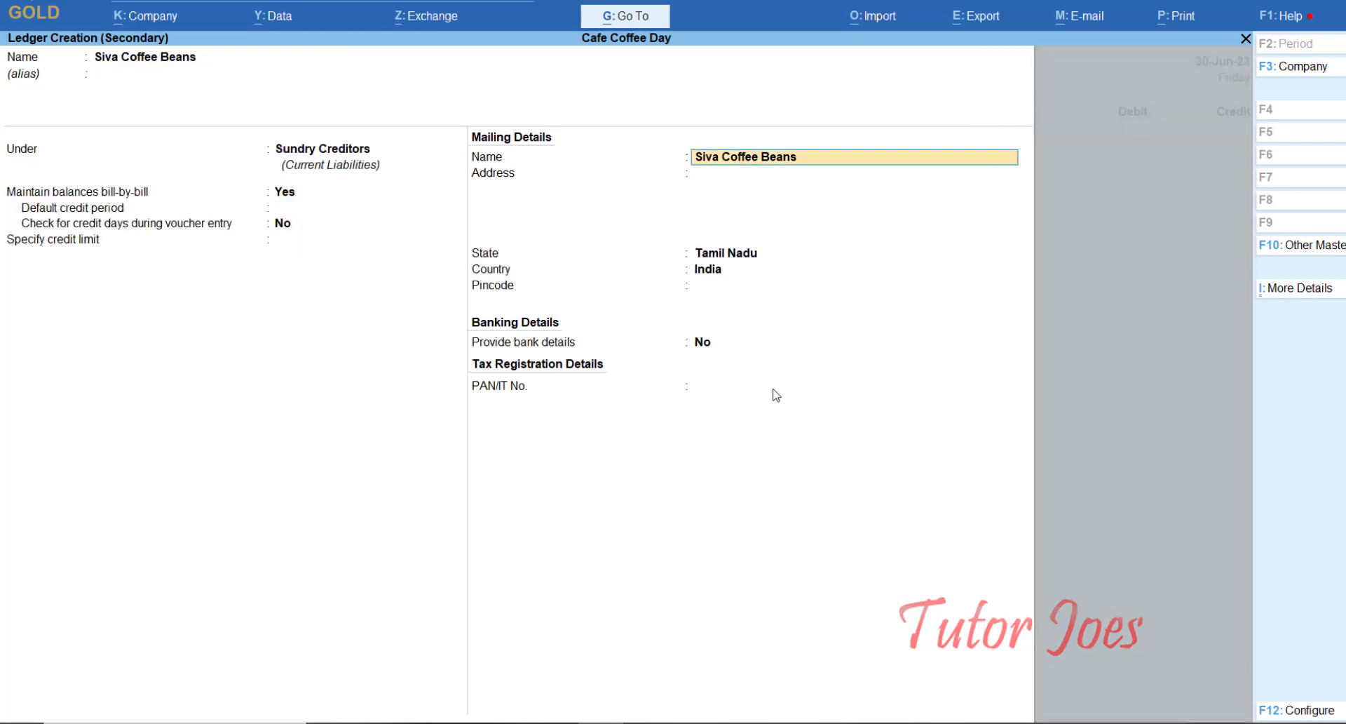
pyautogui.press('Return')
pyautogui.press('Return')
pyautogui.press('Return')
pyautogui.press('Return')
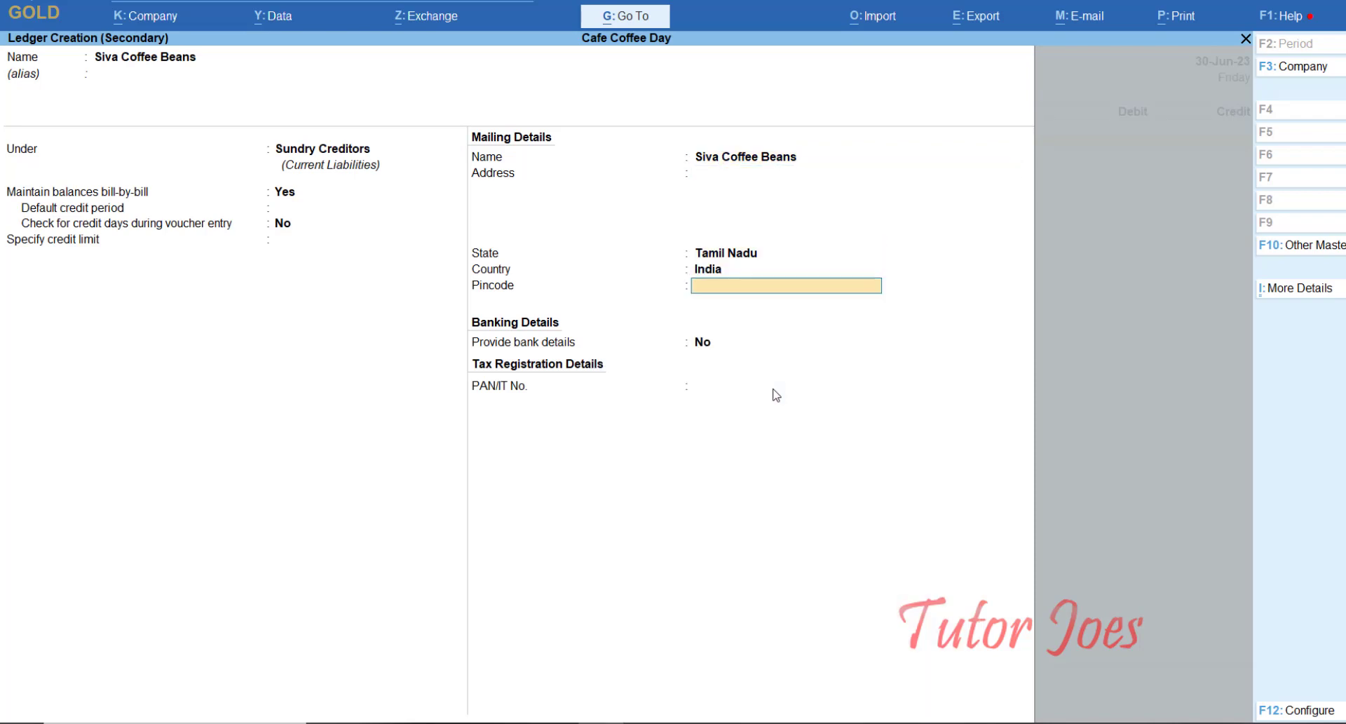
pyautogui.press('Return')
pyautogui.press('Return')
pyautogui.press('Return')
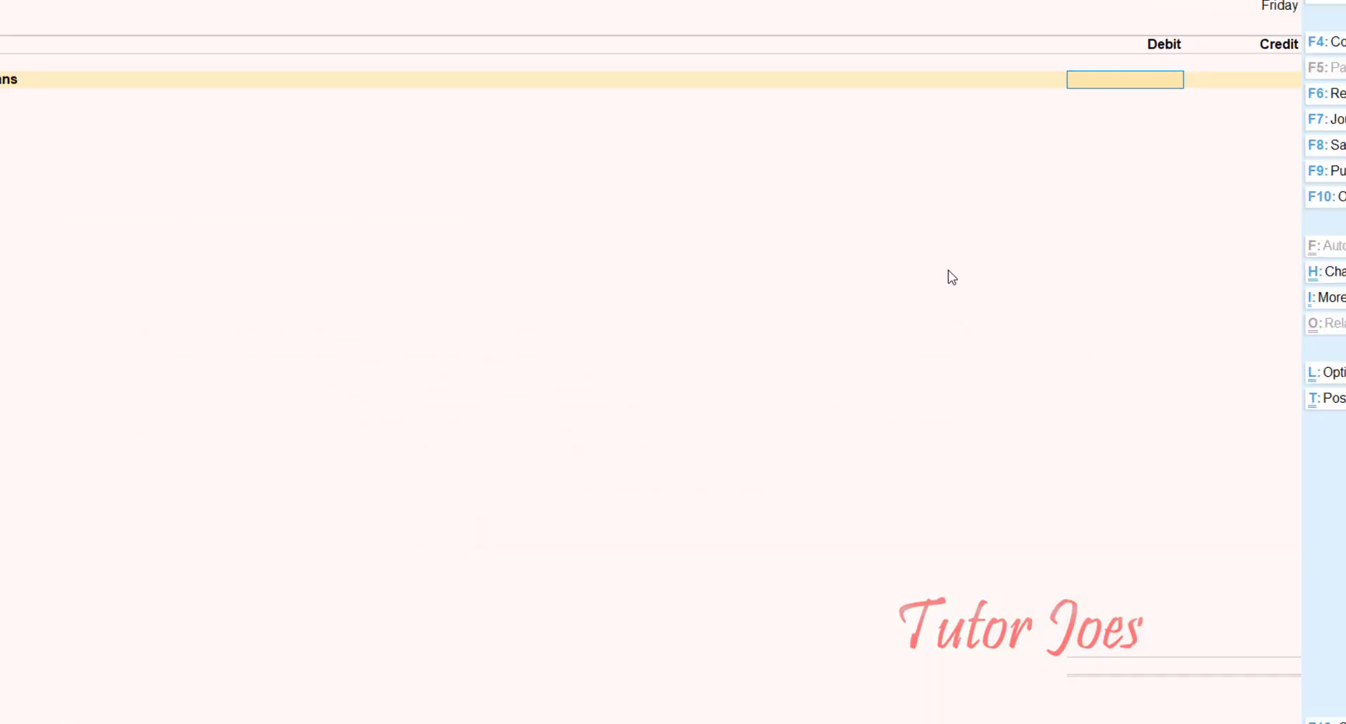
# - Debit Siva Coffee Beans 2,20,000 as an On Account bill-wise entry
pyautogui.write('2,20,0000')
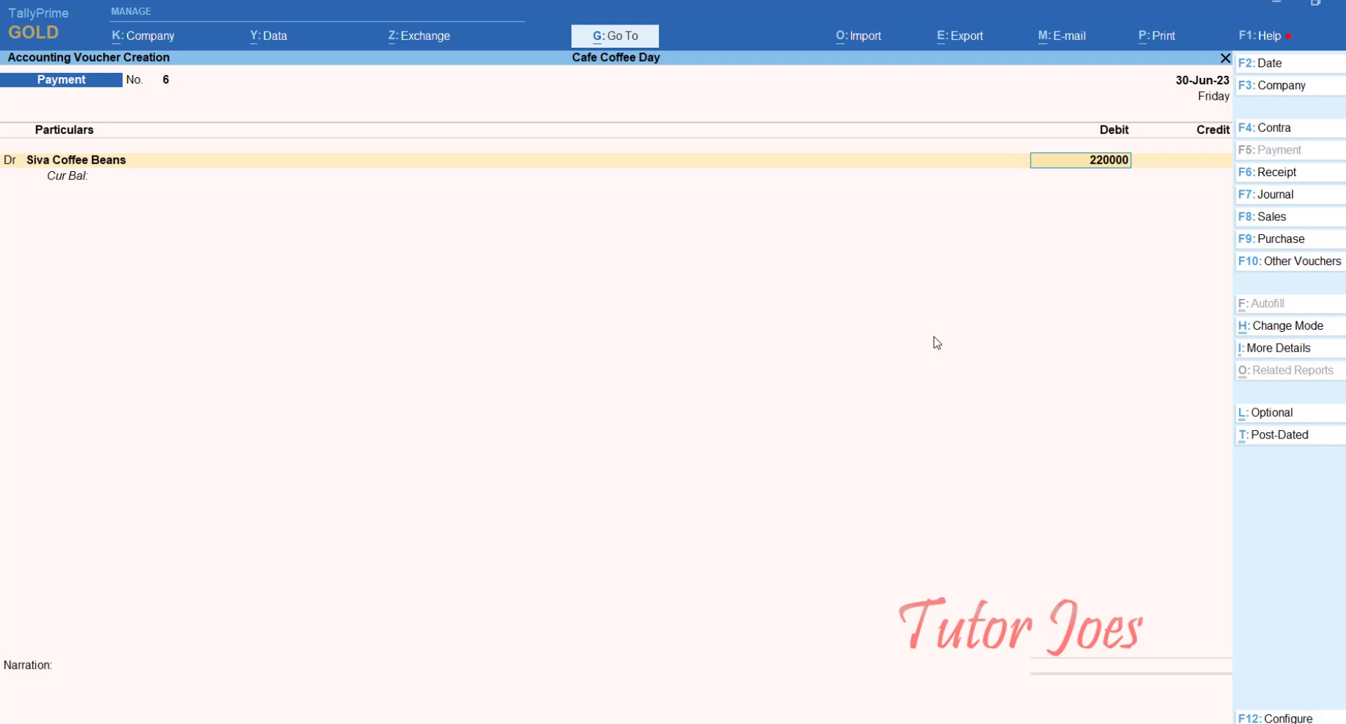
pyautogui.press('Return')
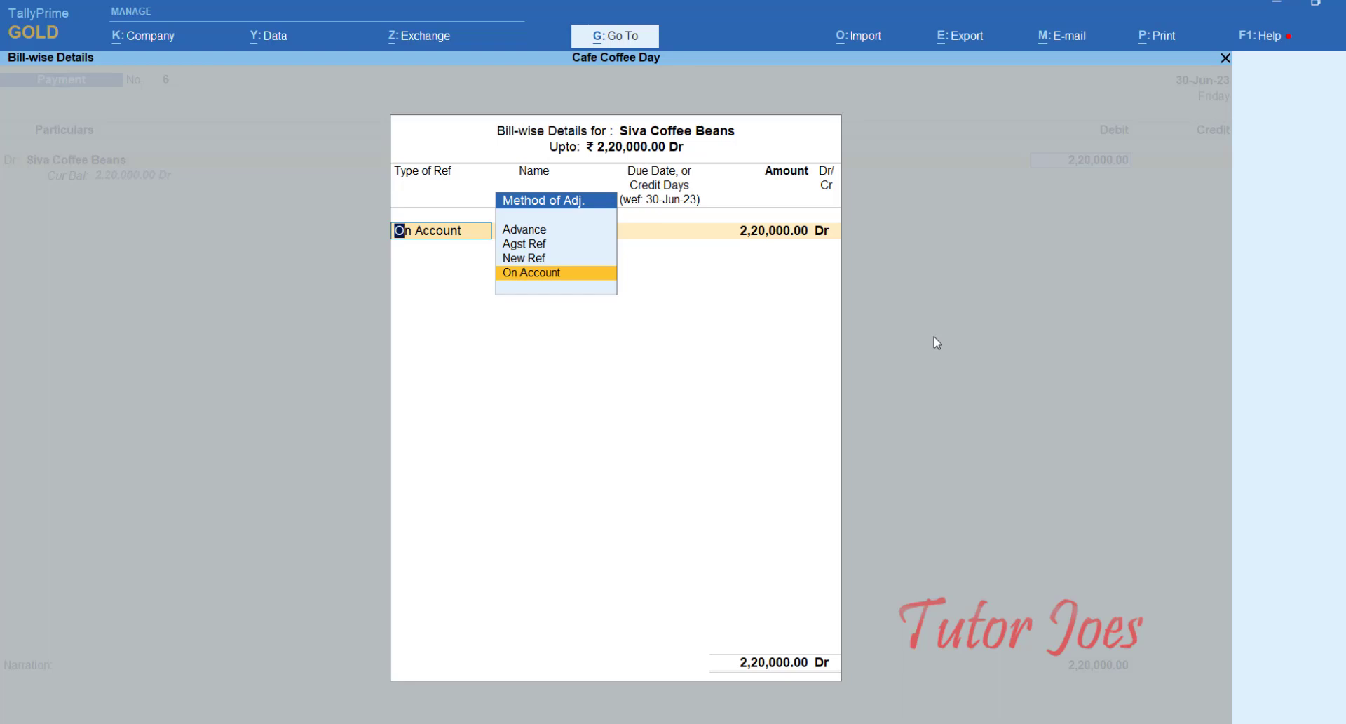
pyautogui.press('Return')
pyautogui.press('Return')
pyautogui.press('Return')
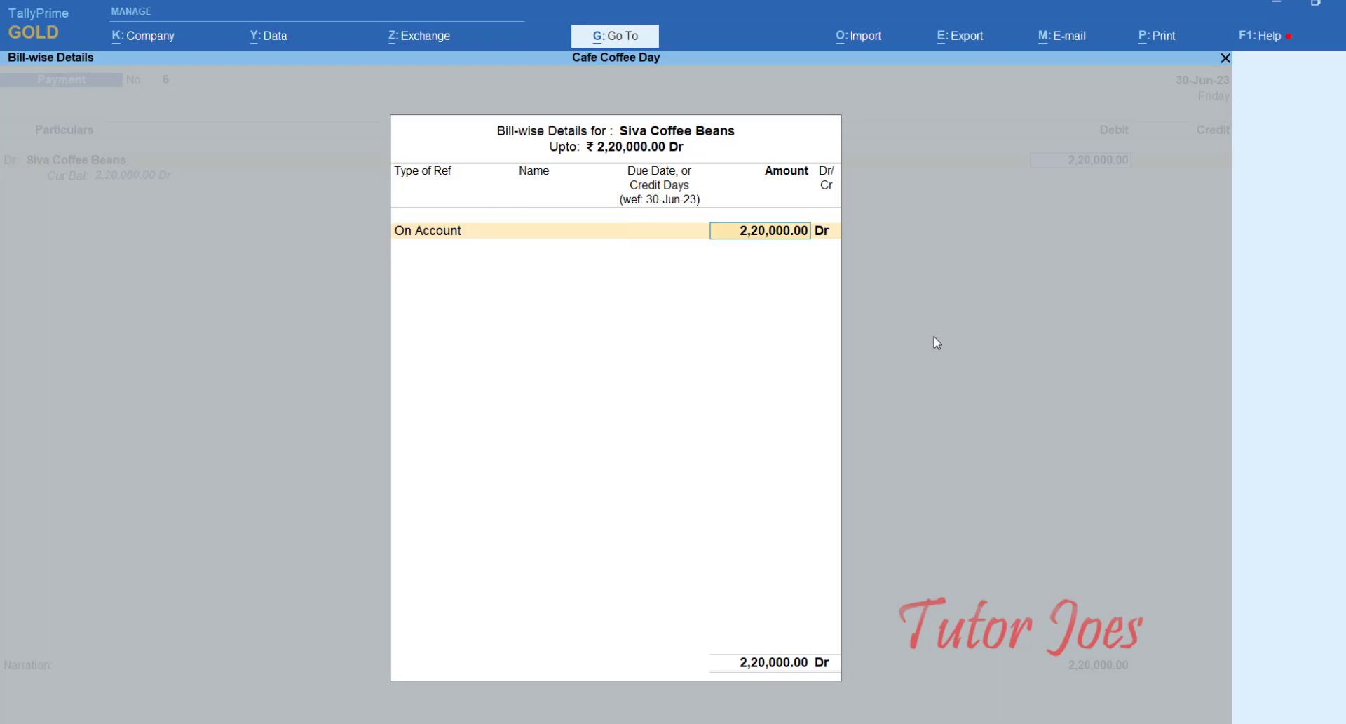
# - Credit Indian Bank with the matching 2,20,000.00
pyautogui.press('Return')
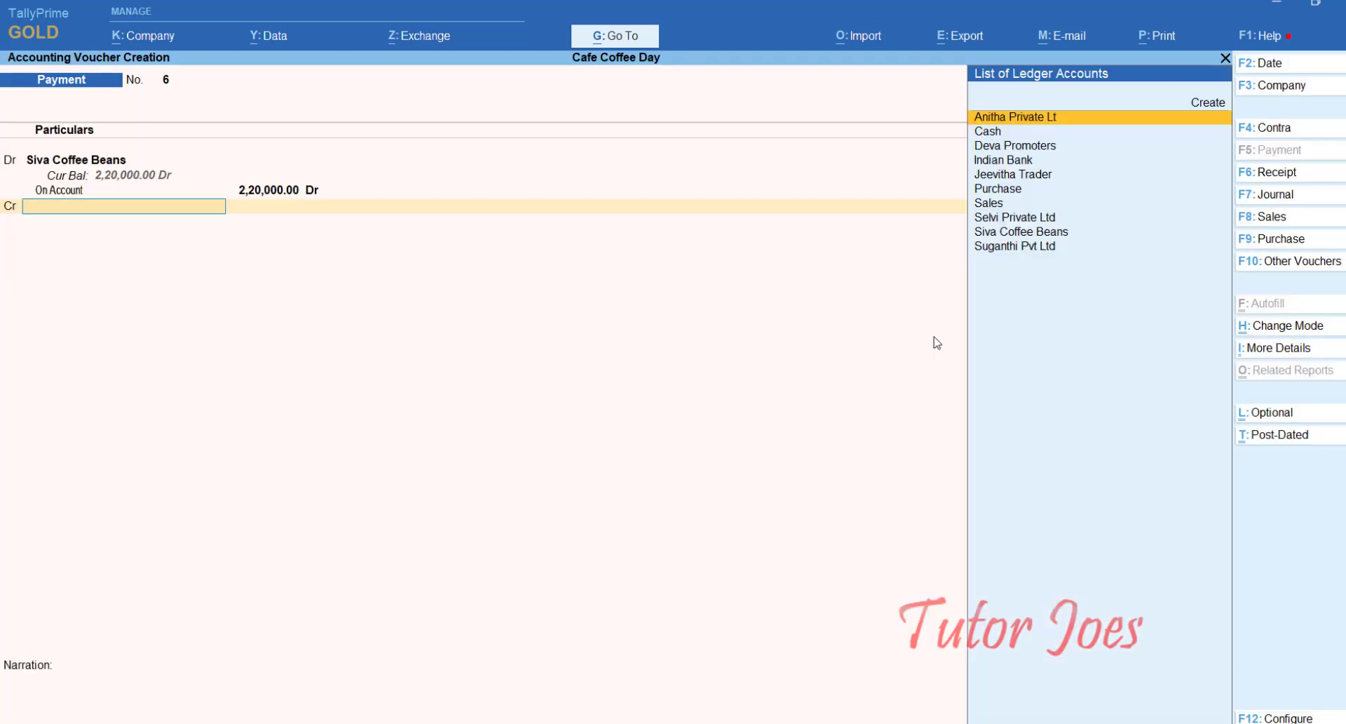
pyautogui.write('In')
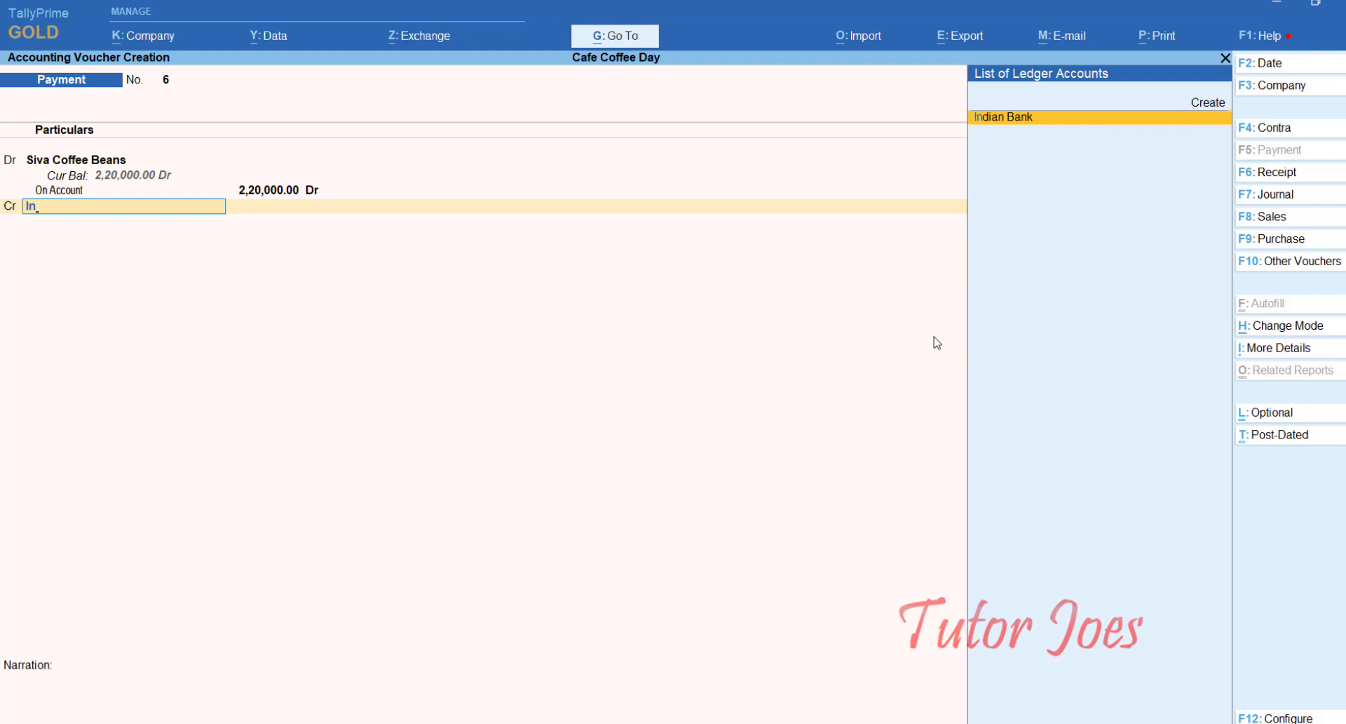
pyautogui.press('Return')
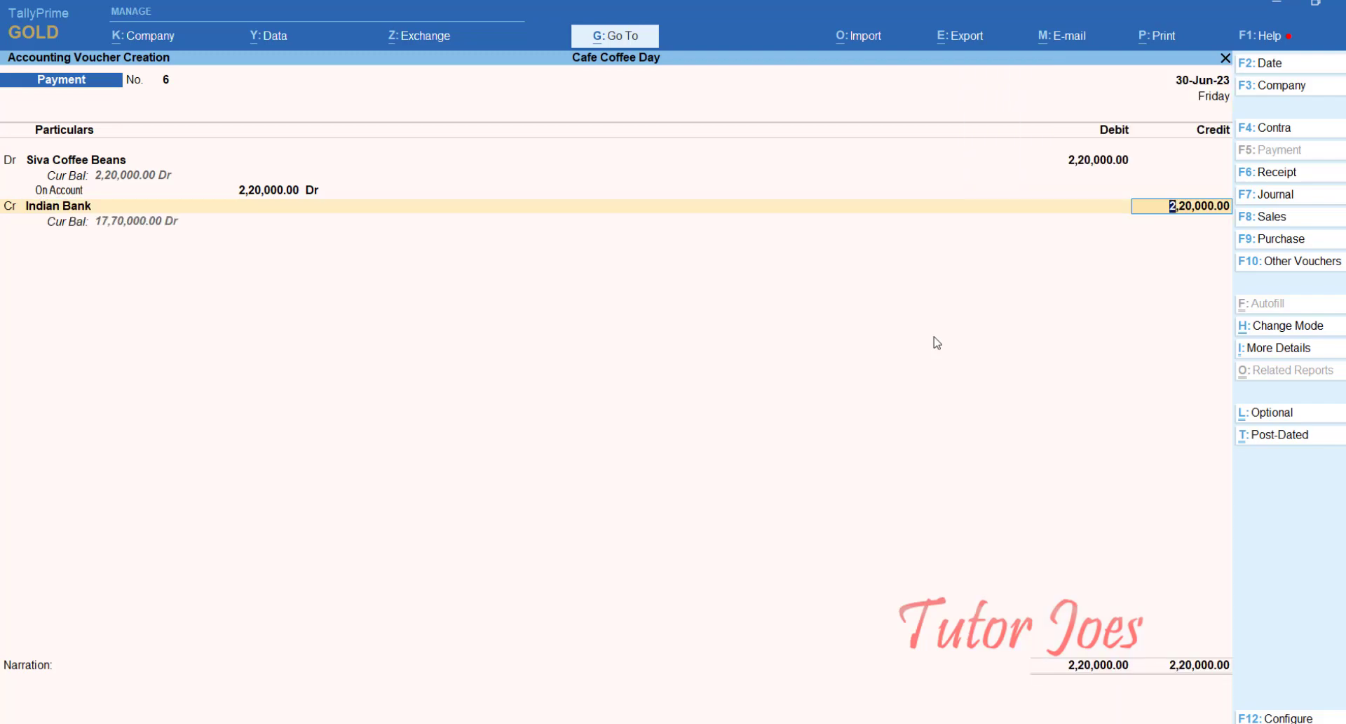
pyautogui.press('Return')
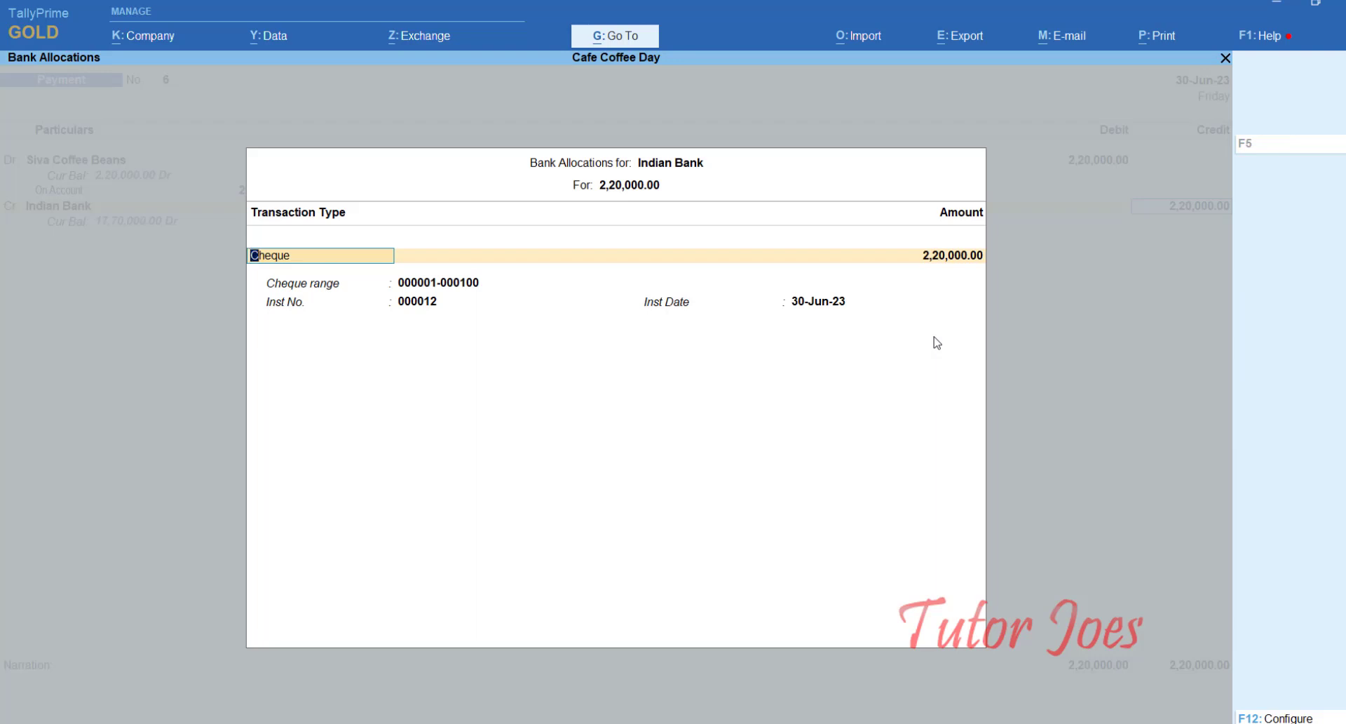
# - Enter the cheque instrument number and date in Indian Bank's bank allocation
pyautogui.press('Return')
pyautogui.press('Return')
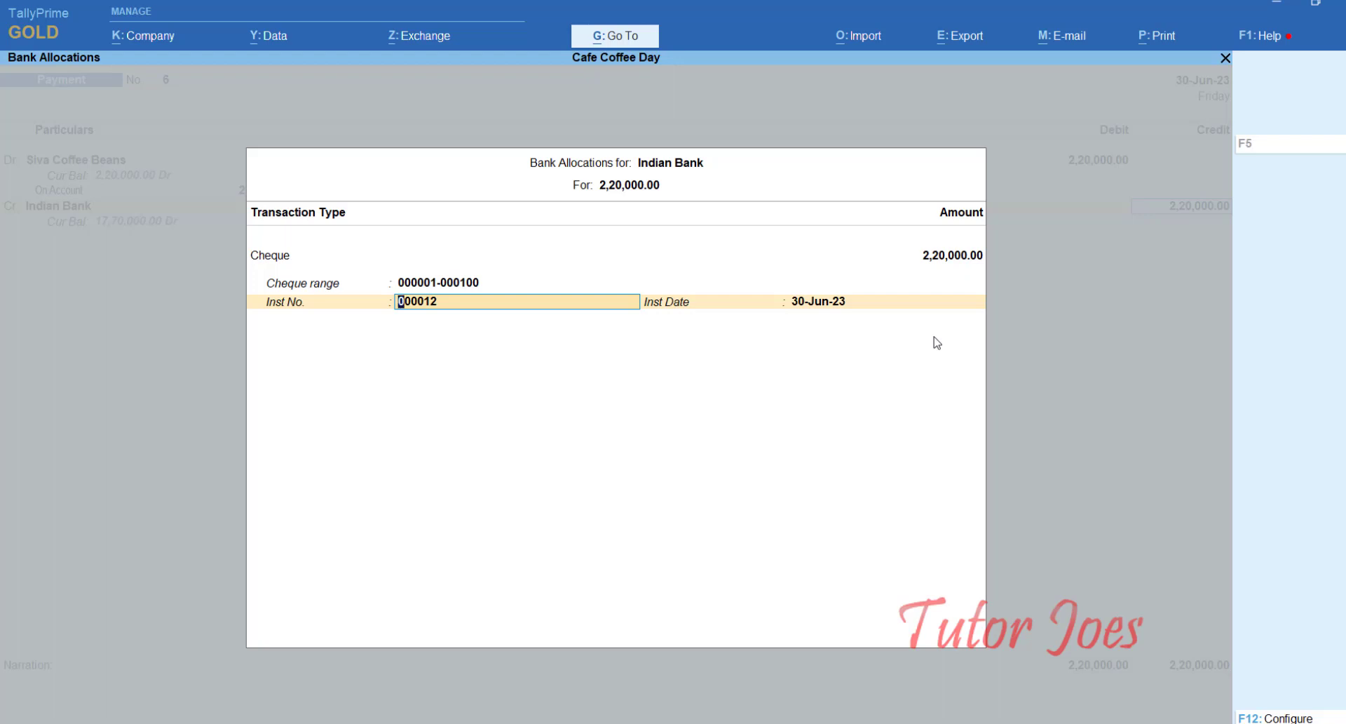
pyautogui.write('000')
pyautogui.write('0')
pyautogui.write('06')
pyautogui.press('Return')
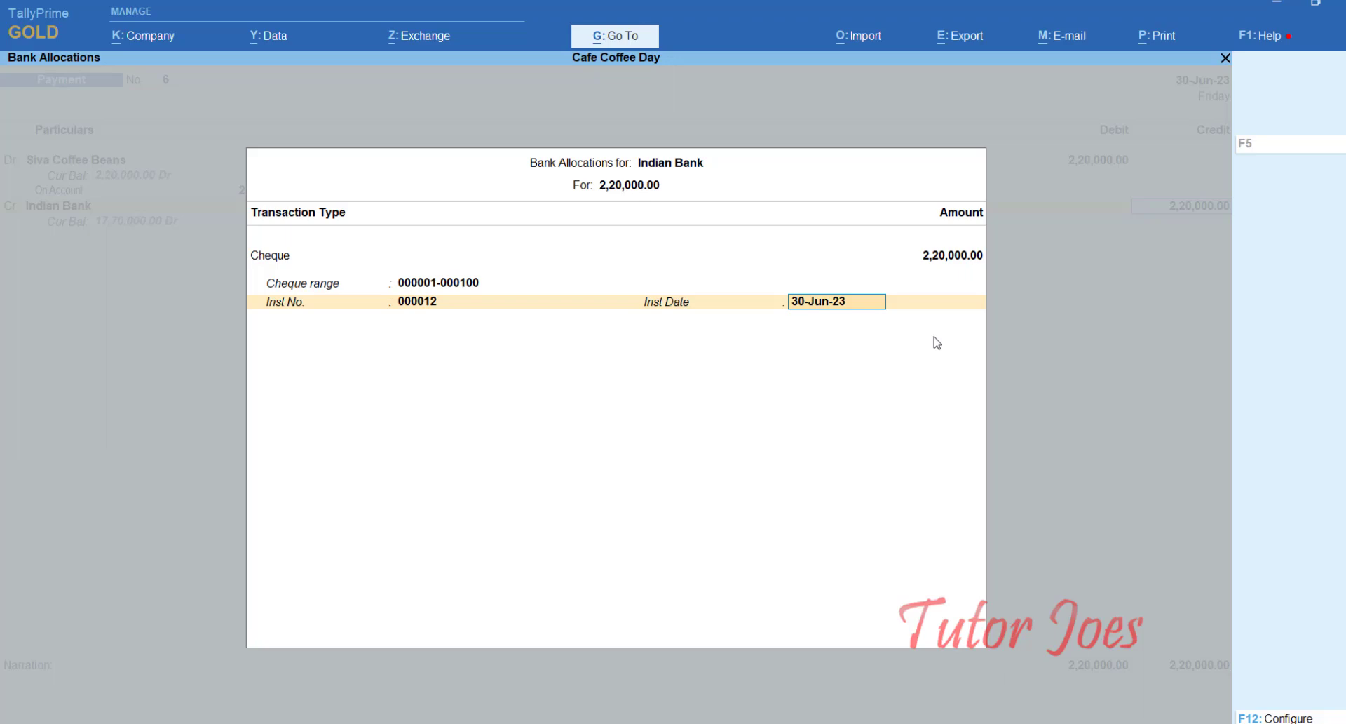
pyautogui.press('Return')
# - Save voucher 6 and preview the 2,20,000.00 cheque without printing it
pyautogui.press('Return')
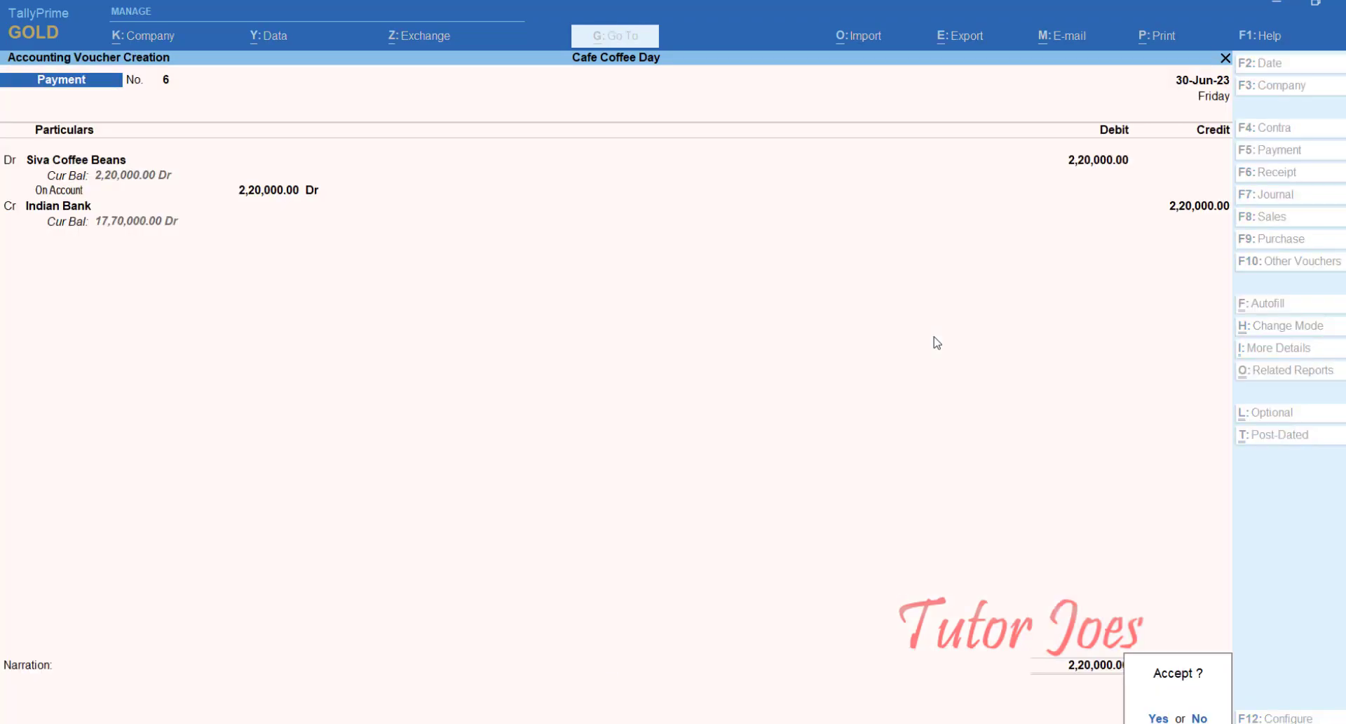
pyautogui.press('Return')
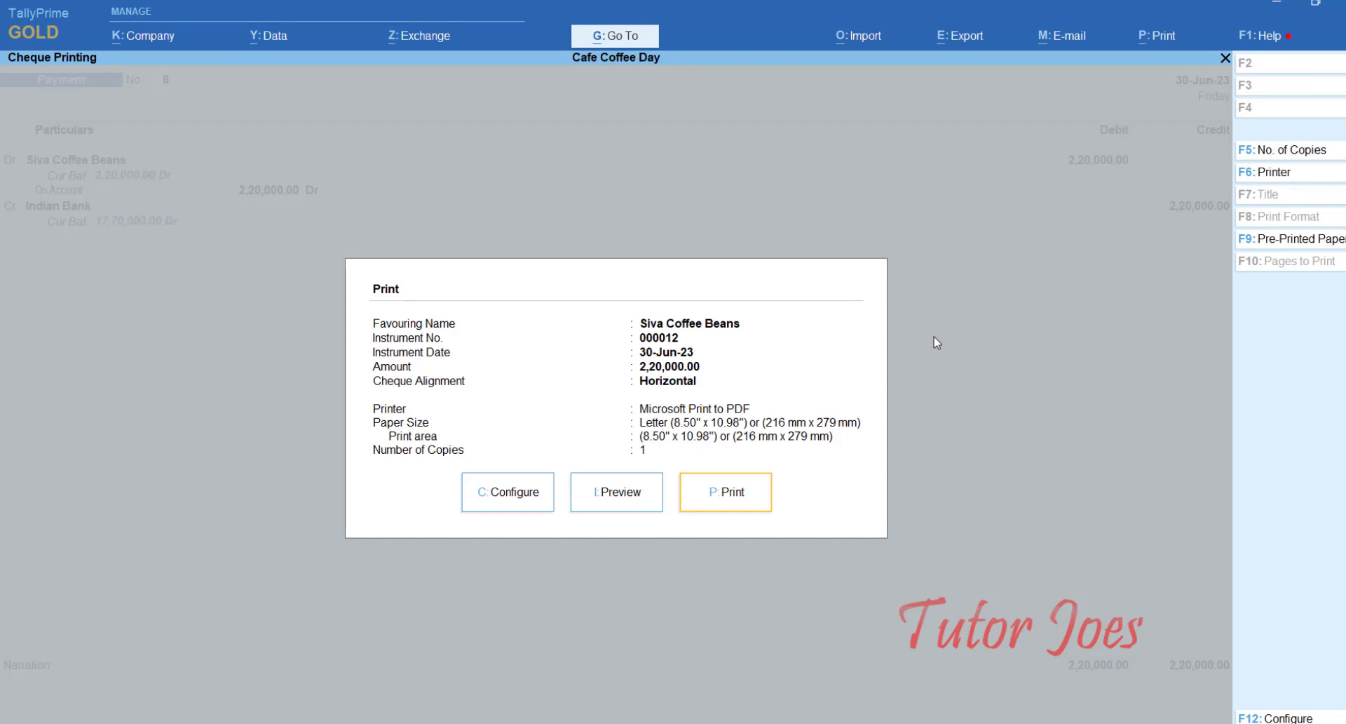
pyautogui.press('Left')
pyautogui.press('Return')
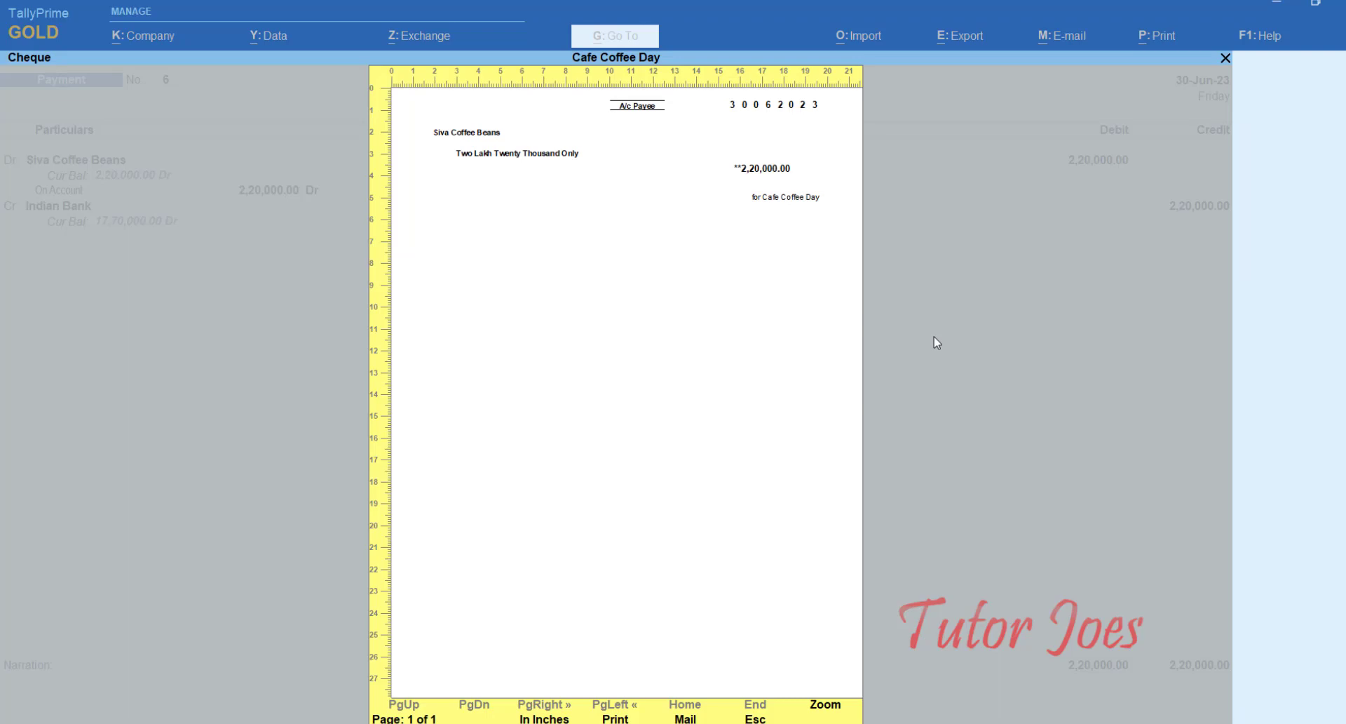
pyautogui.press('Escape')
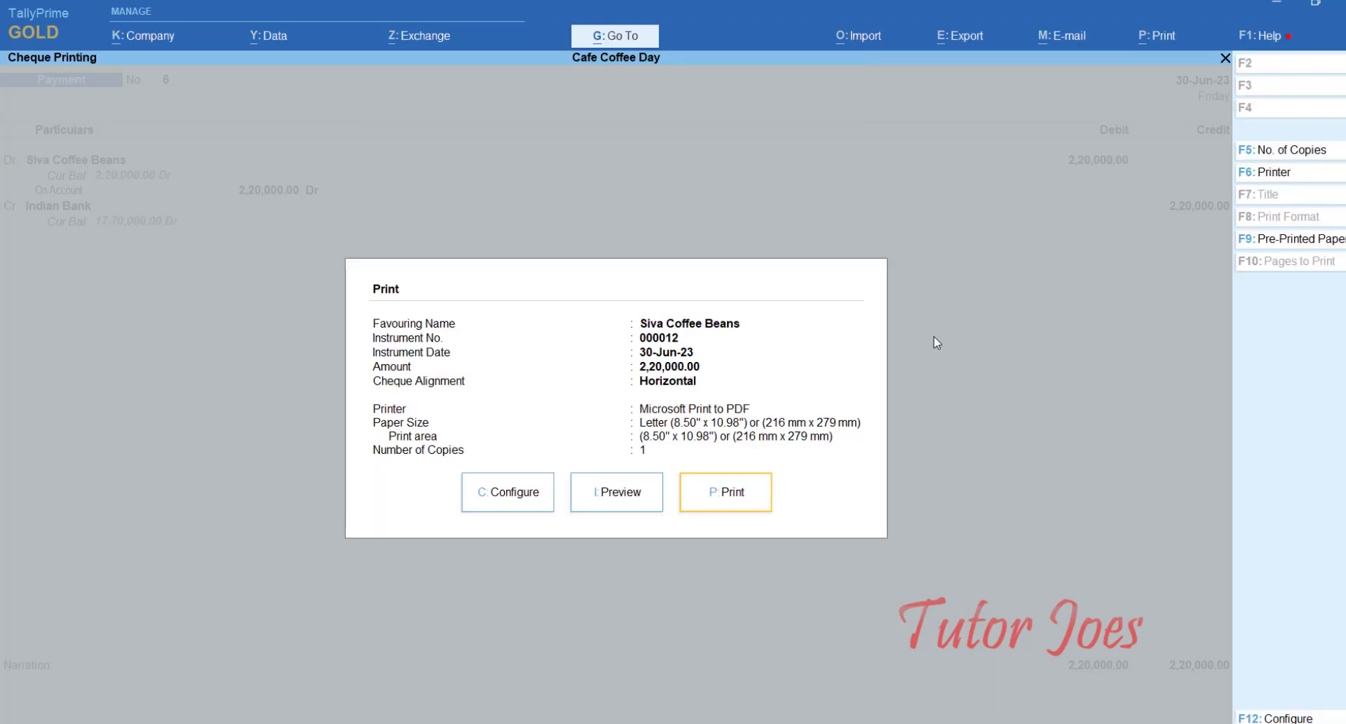
pyautogui.press('Escape')
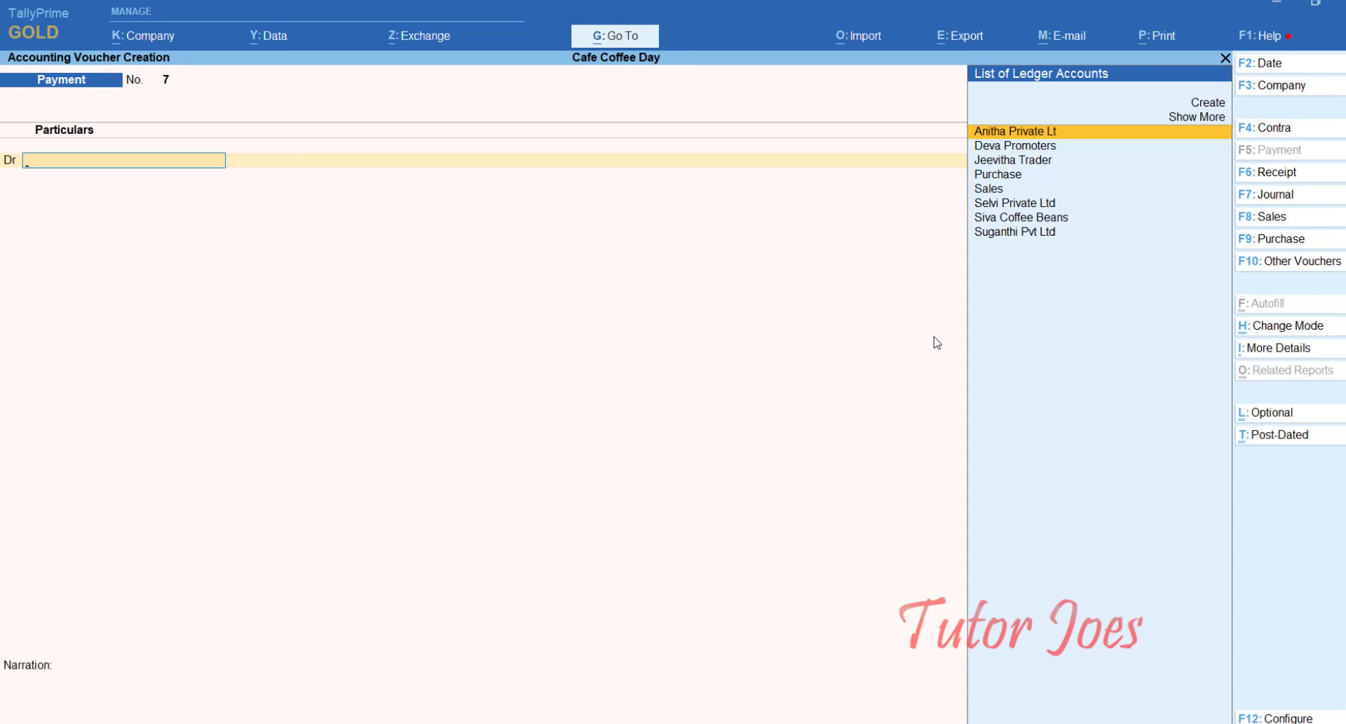
# - Quit the blank voucher and open Banking > Payment Advice
pyautogui.press('Escape')
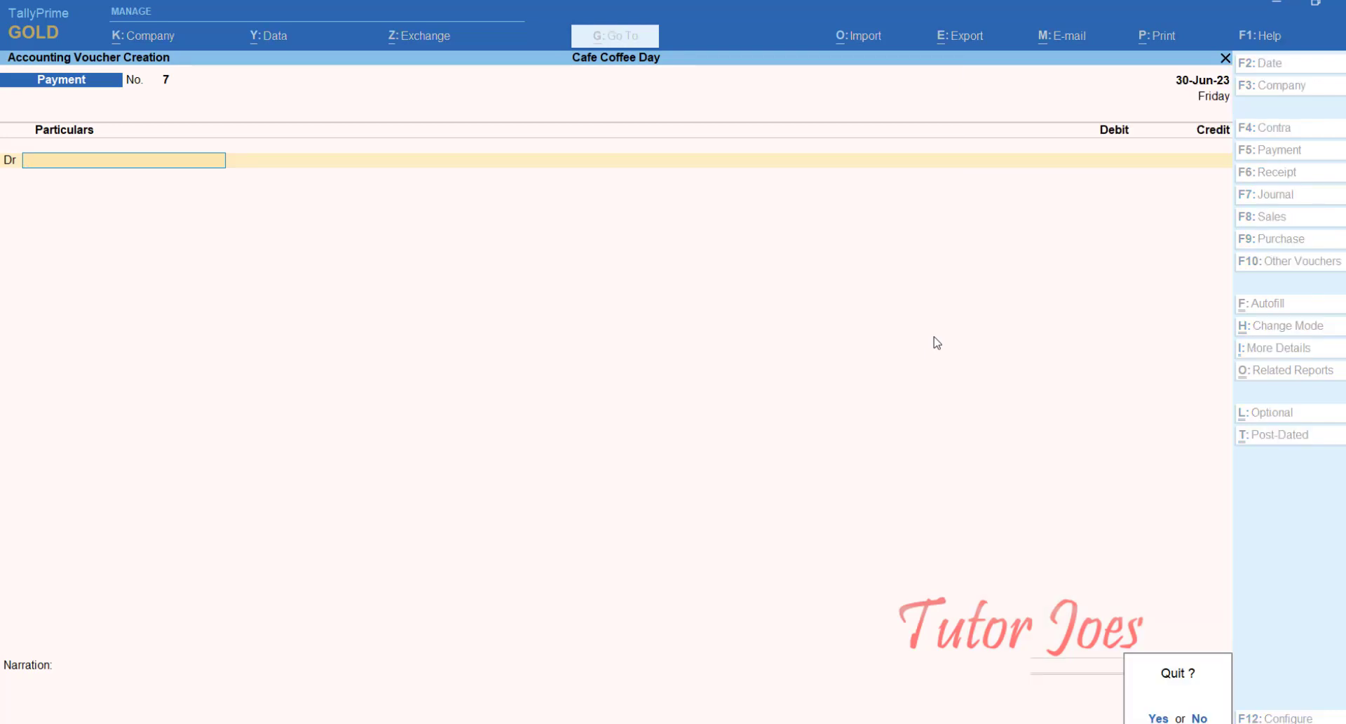
pyautogui.press('y')
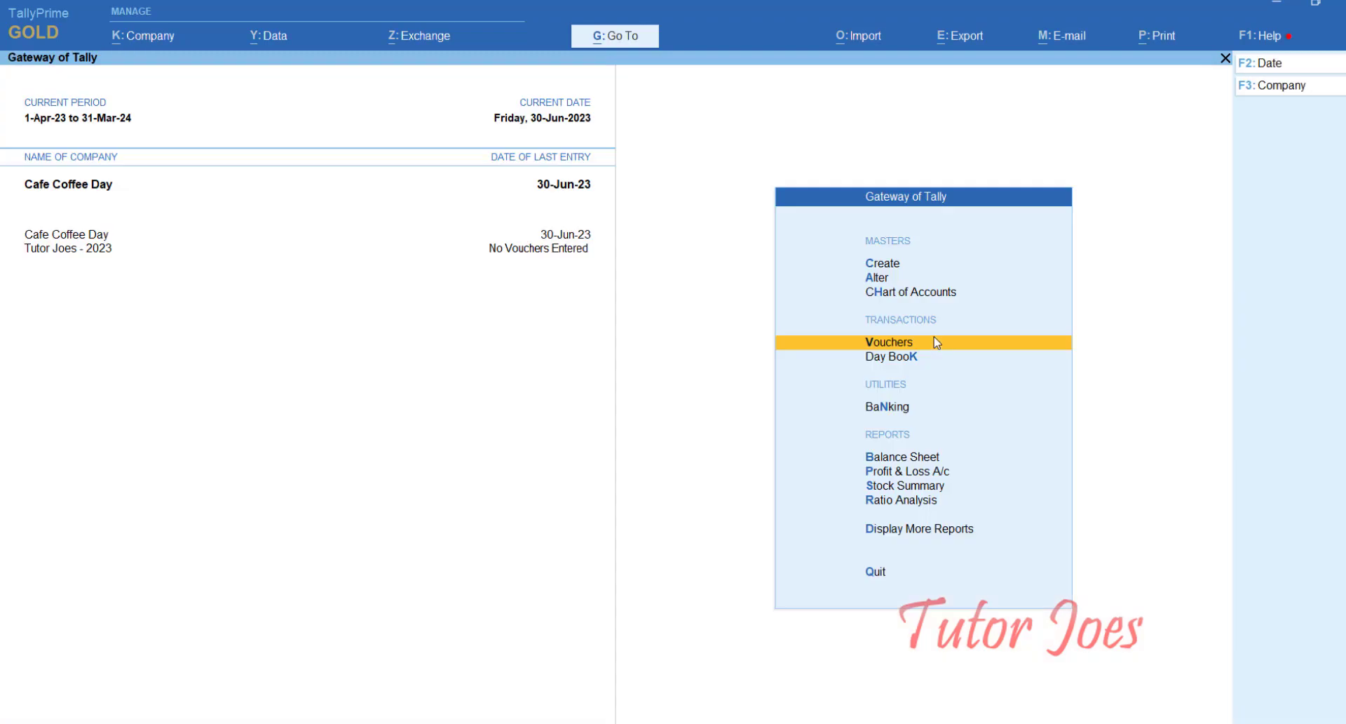
pyautogui.press('Down')
pyautogui.press('Down')
pyautogui.press('Return')
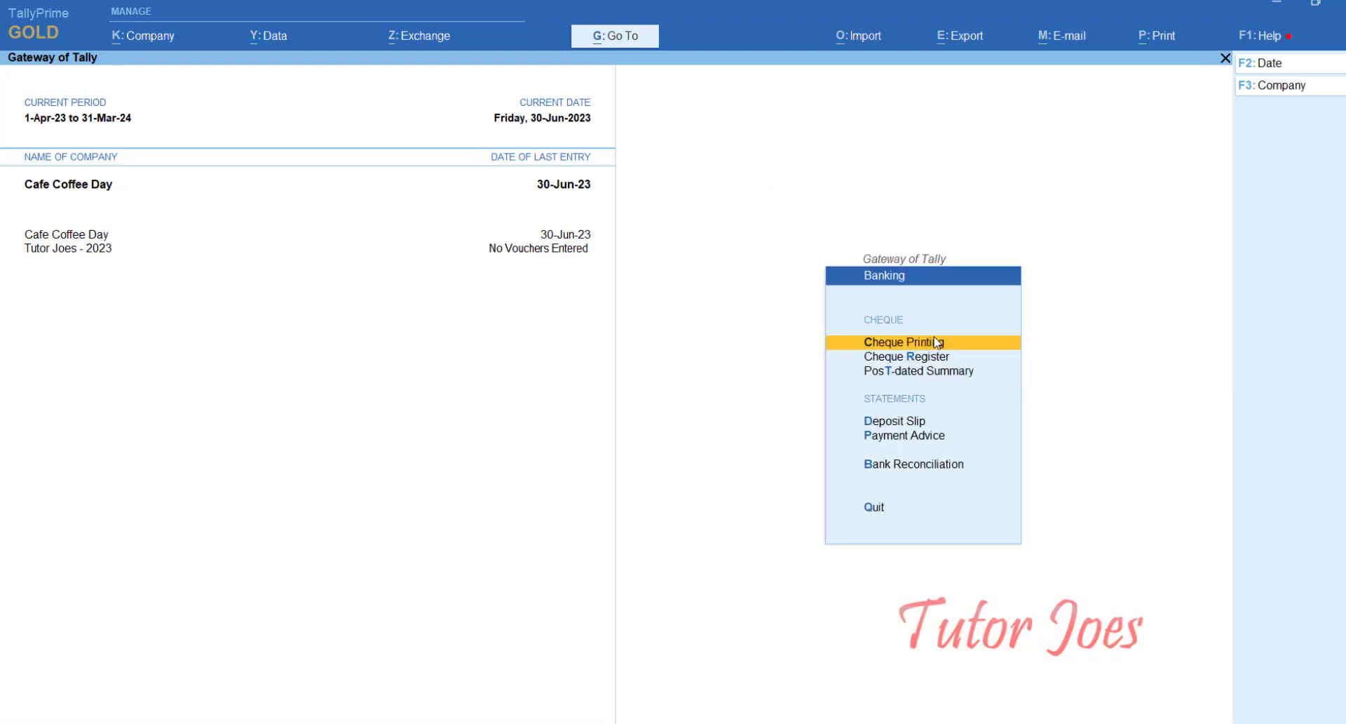
pyautogui.press('Down')
pyautogui.press('Down')
pyautogui.press('Down')
pyautogui.press('Down')
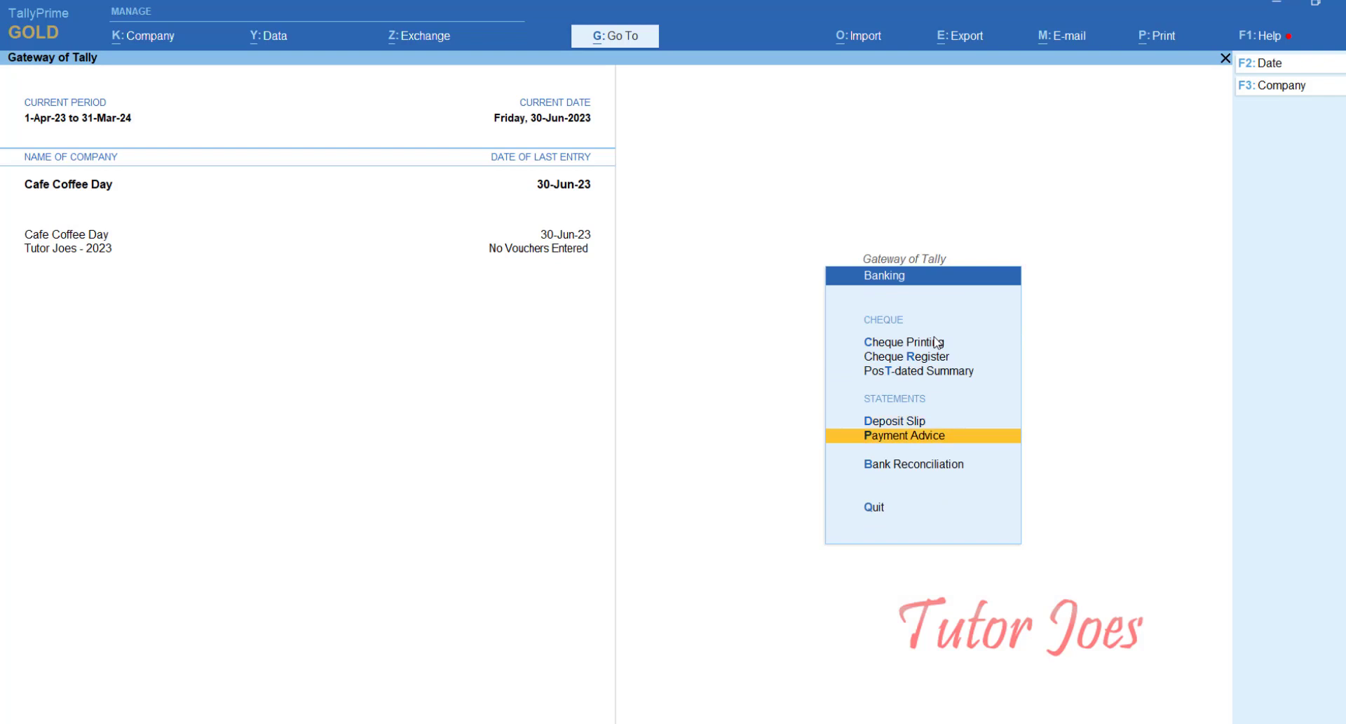
pyautogui.press('Return')
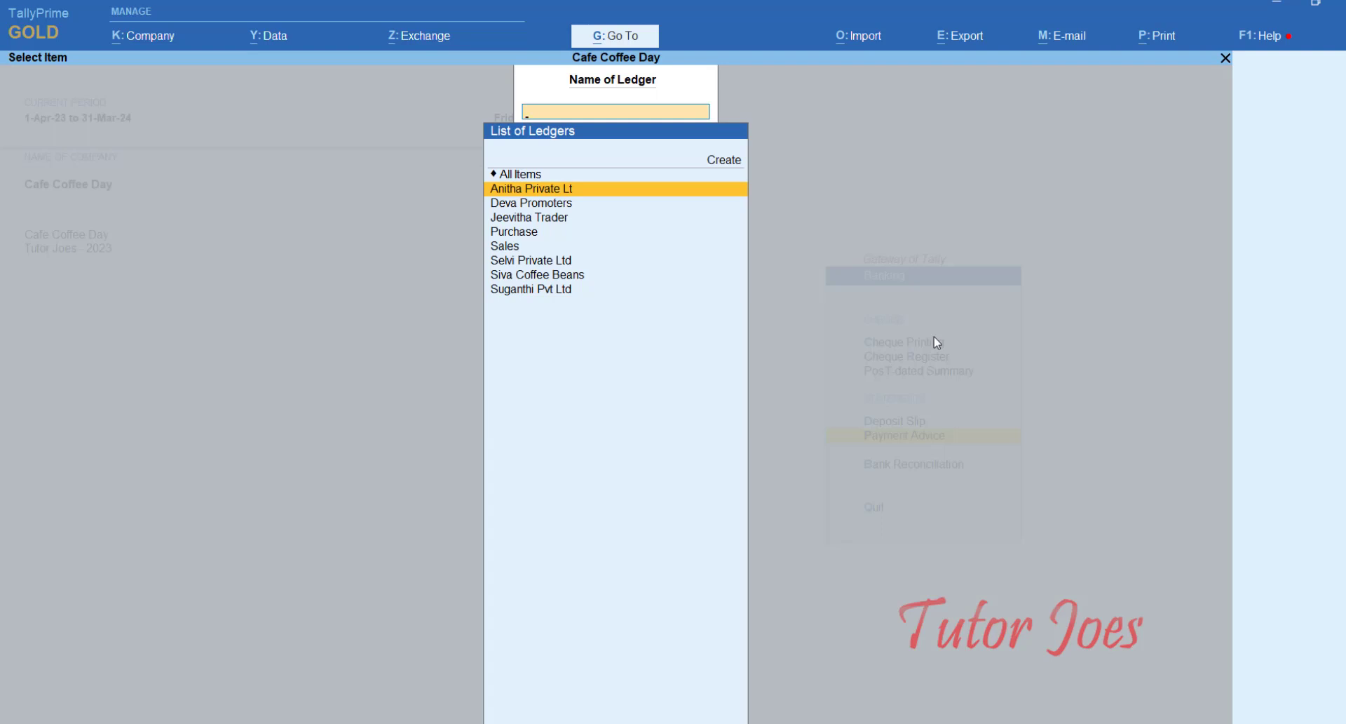
# - Choose Siva Coffee Beans from the List of Ledgers
pyautogui.press('Down')
pyautogui.press('Down')
pyautogui.press('Down')
pyautogui.press('Down')
pyautogui.press('Down')
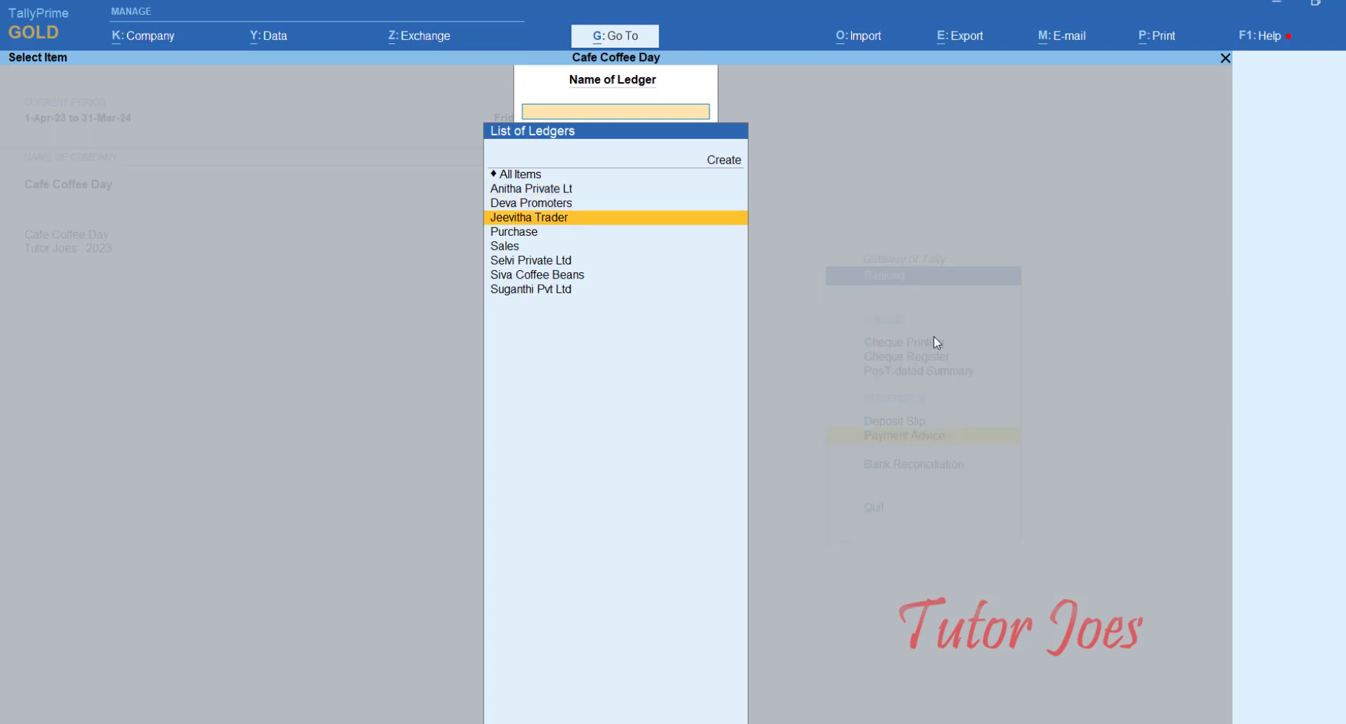
pyautogui.press('Down')
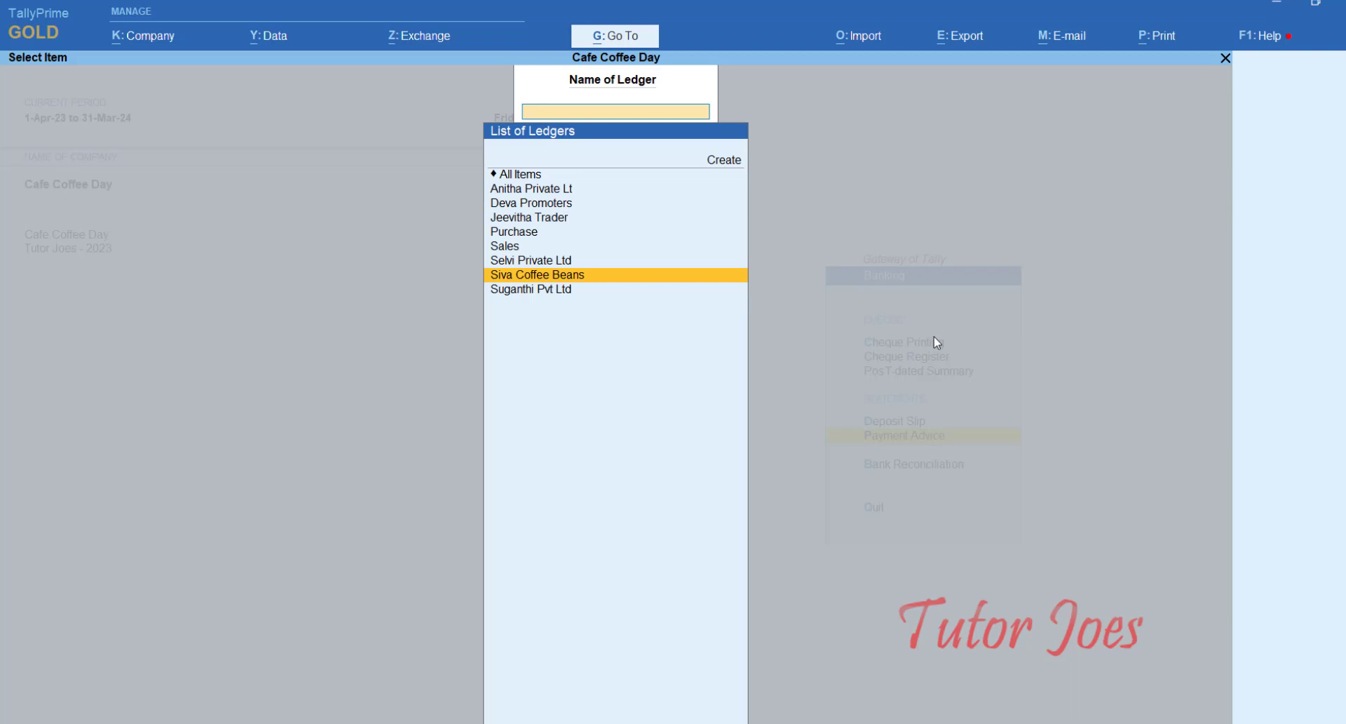
pyautogui.press('Return')
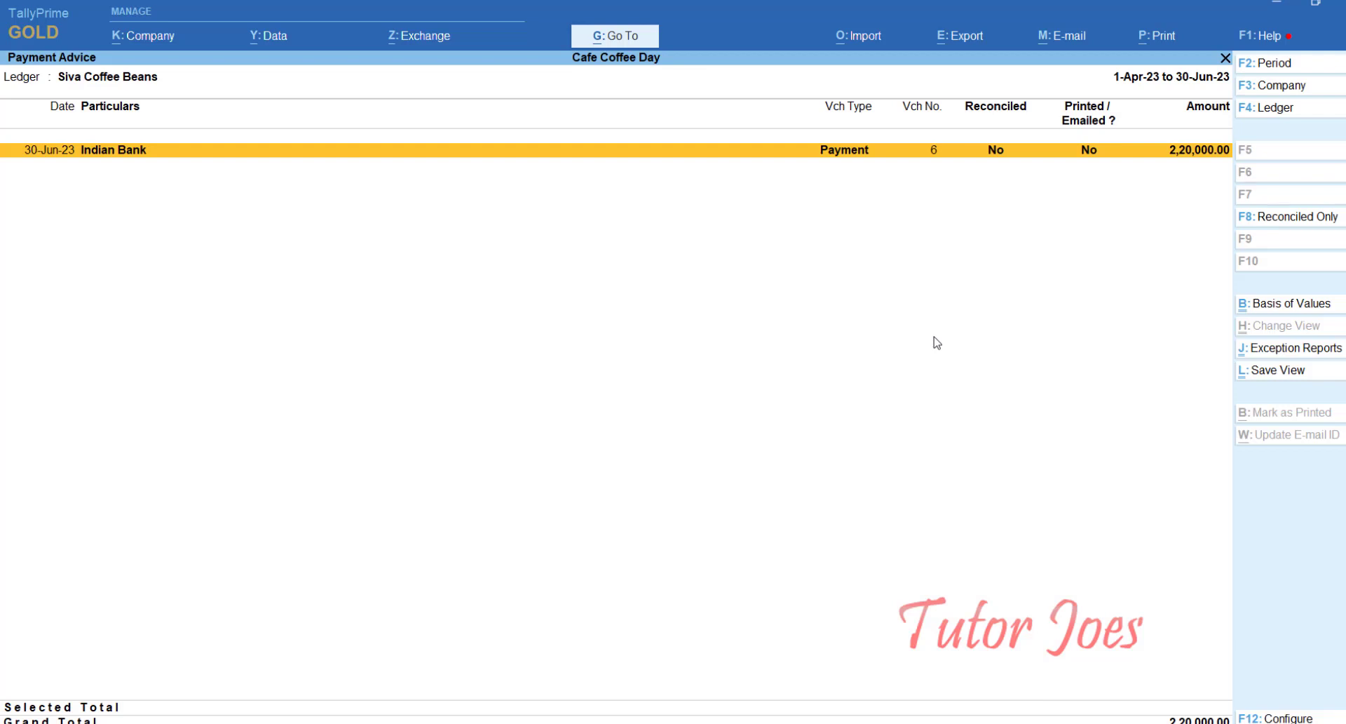
# - Select the Indian Bank payment row and preview its printed payment advice
pyautogui.press('space')
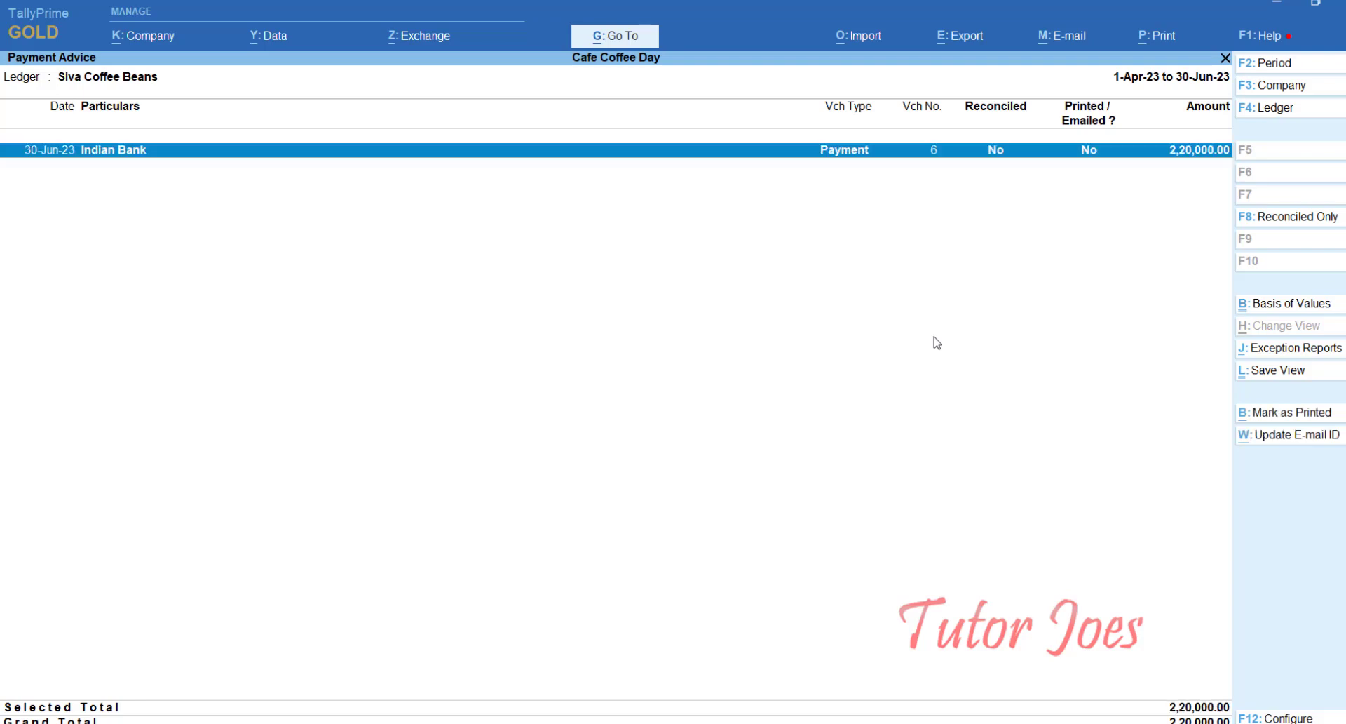
pyautogui.press('ctrl')
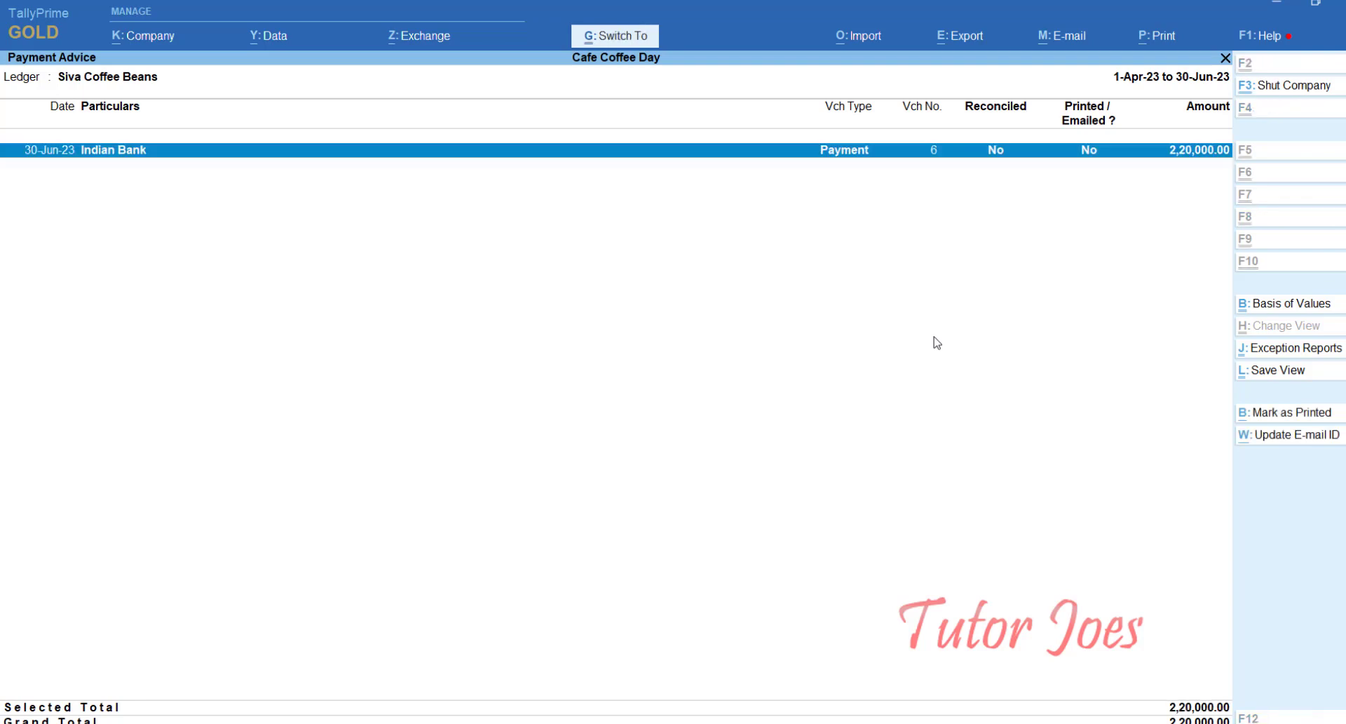
pyautogui.hotkey('ctrl', 'p')
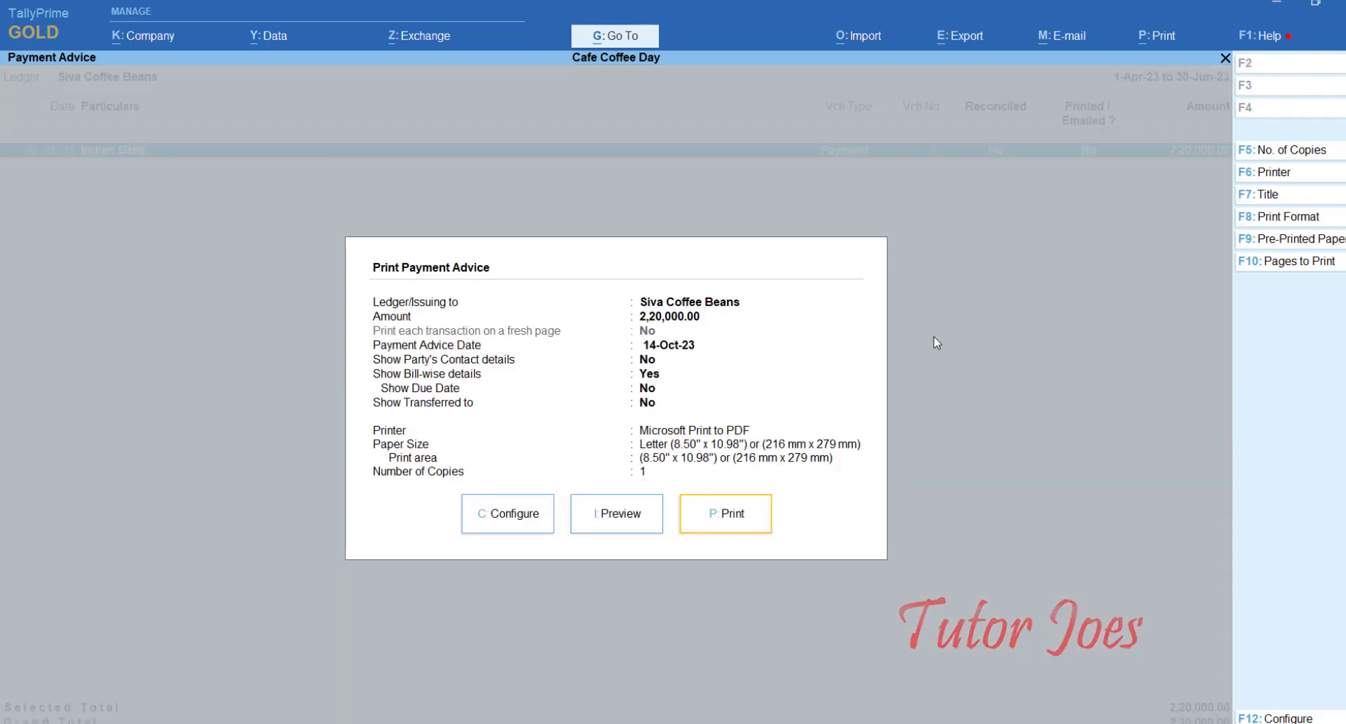
pyautogui.press('Left')
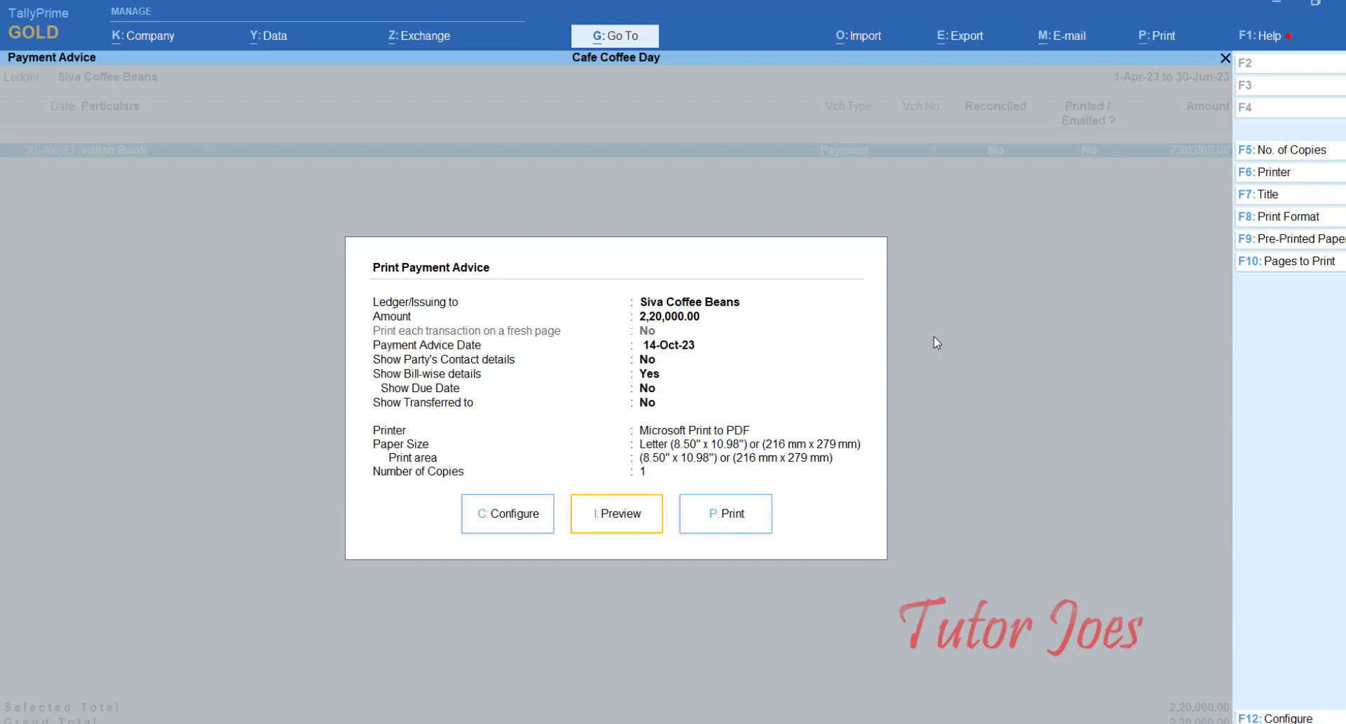
pyautogui.press('Return')
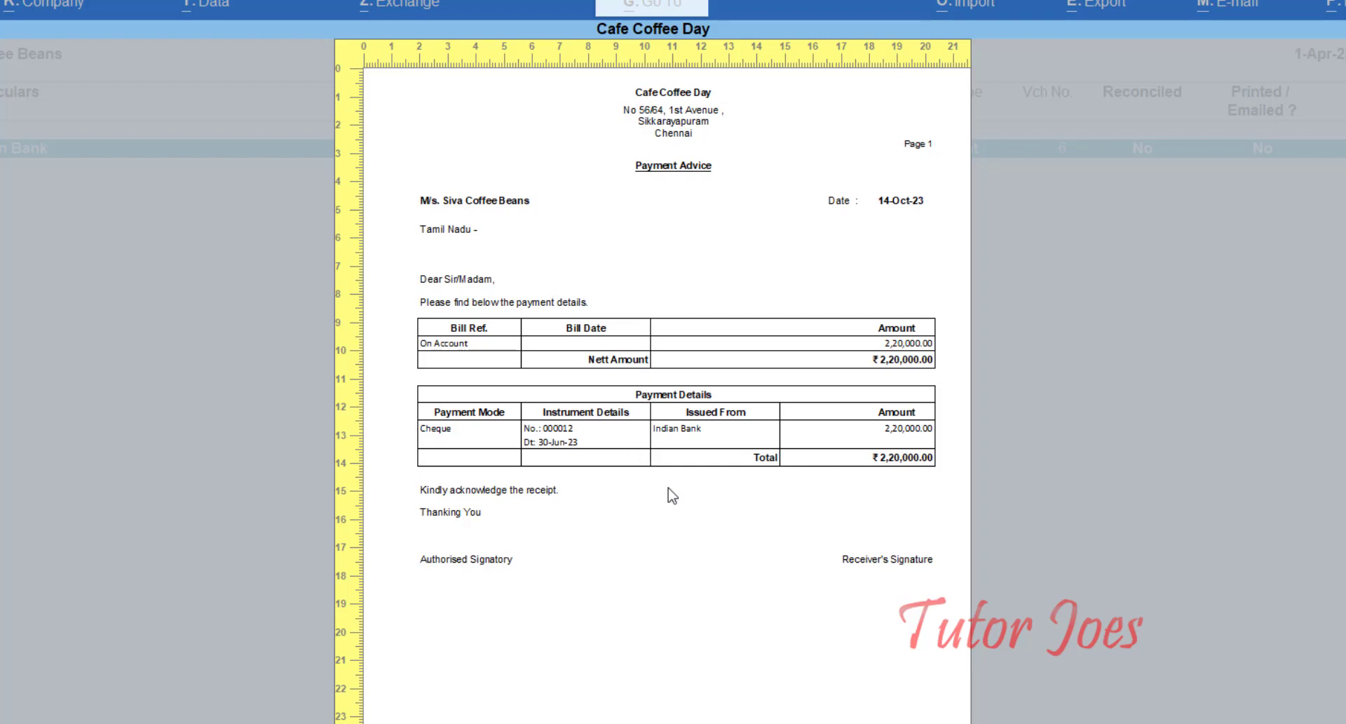
pyautogui.press('Escape')
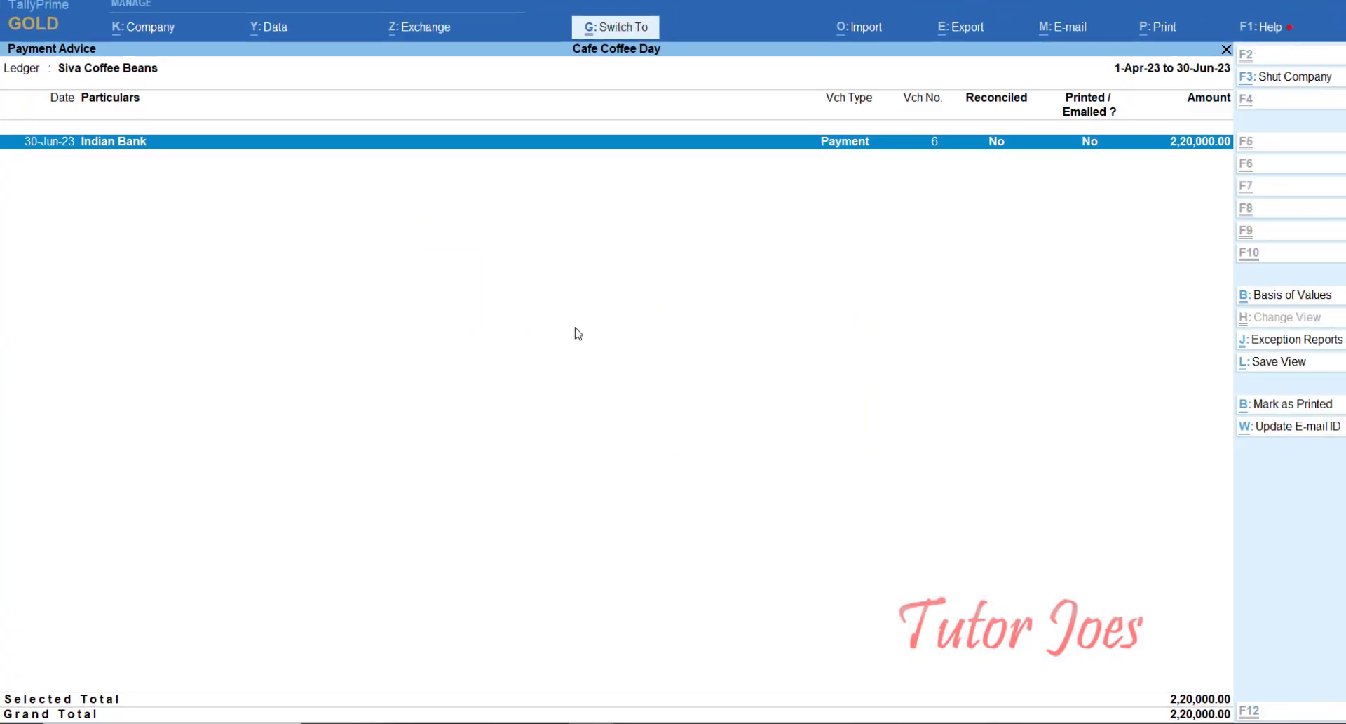
pyautogui.hotkey('alt', 'p')
pyautogui.press('Left')
pyautogui.press('Left')
# - View the print configuration list, then close it and the Print dialog unchanged
pyautogui.press('Return')
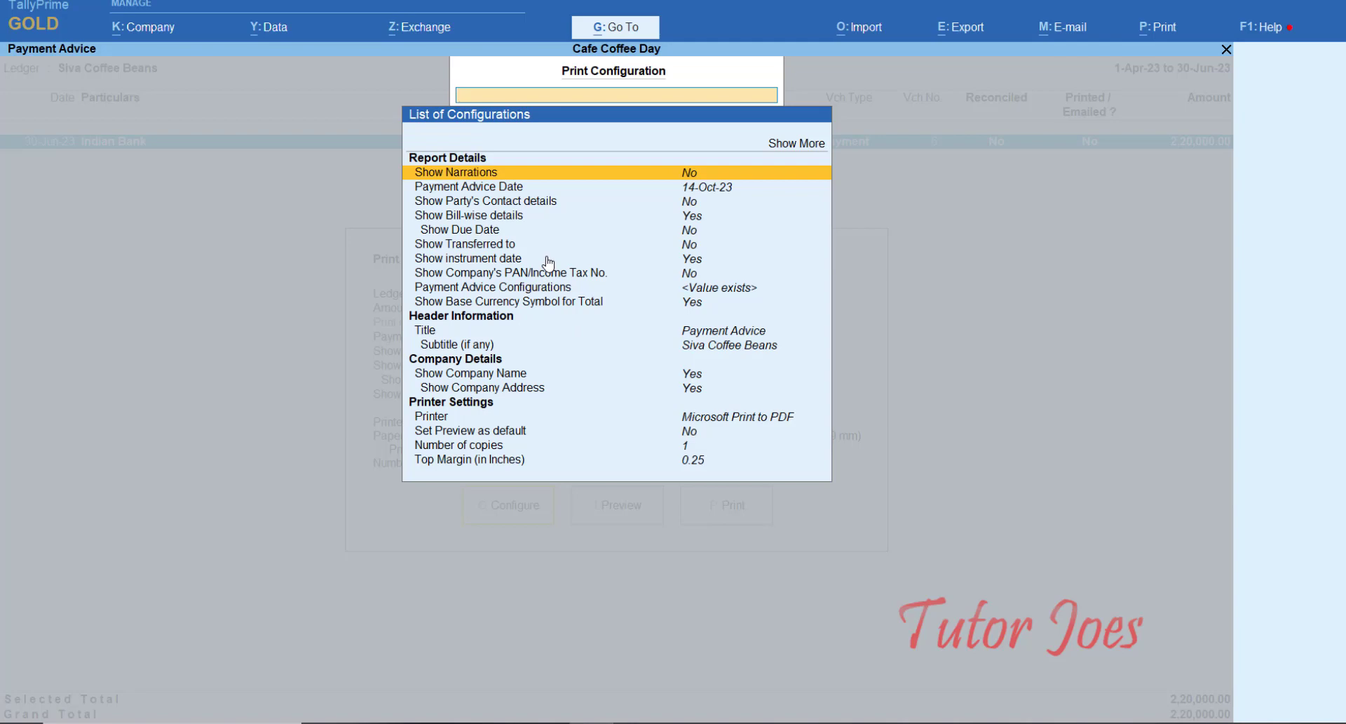
pyautogui.press('Escape')
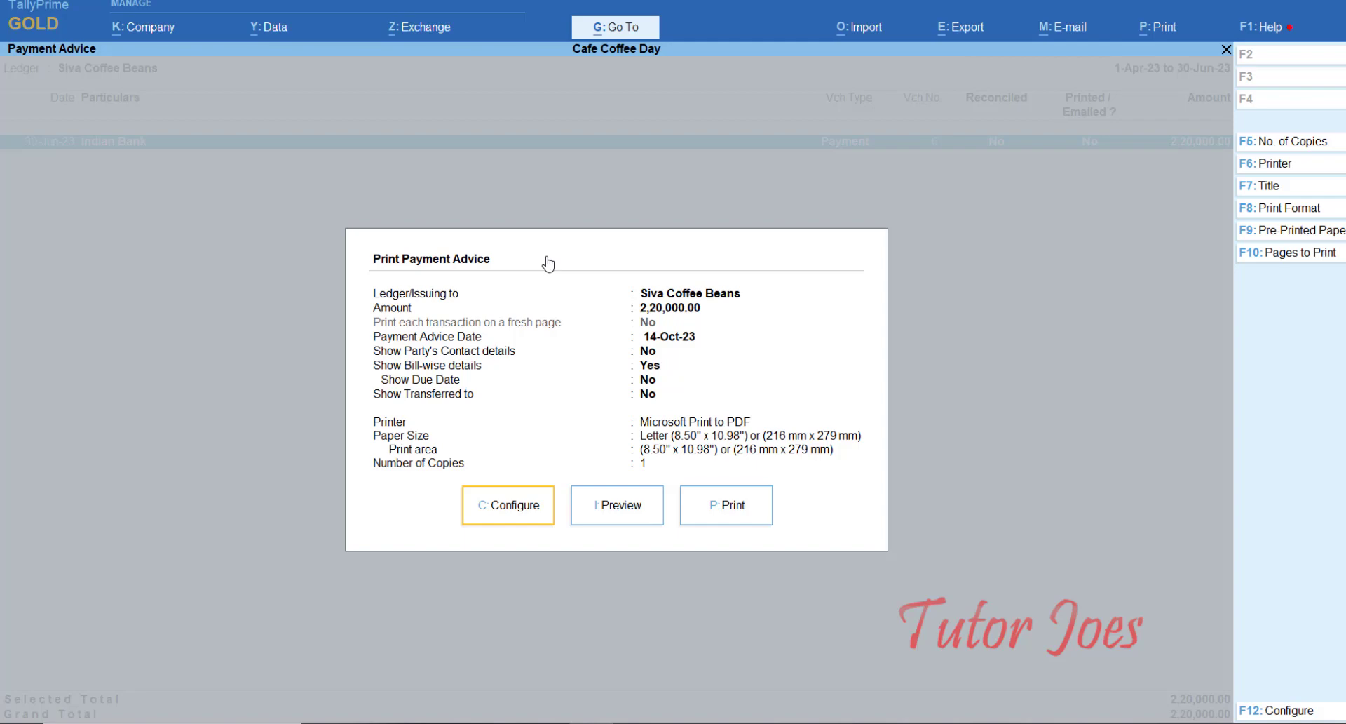
pyautogui.press('Escape')
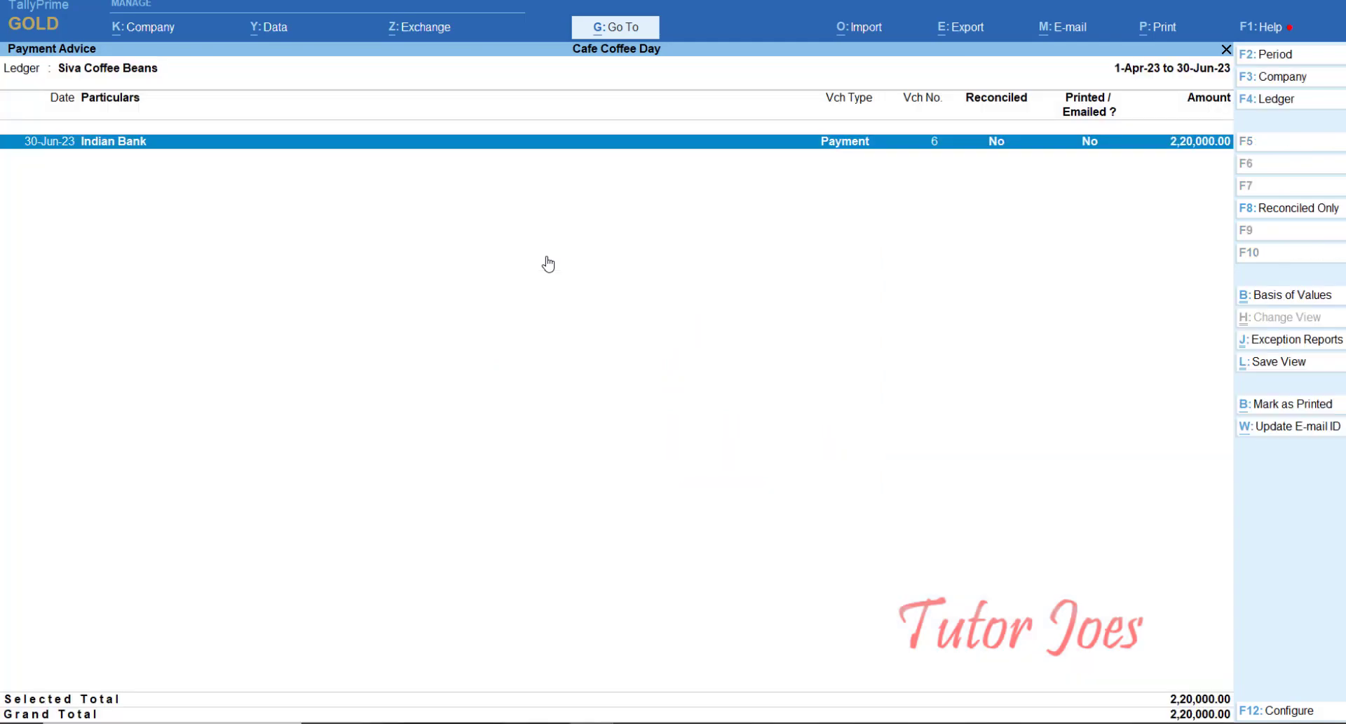
# - Deselect the payment row and close the report back to Gateway of Tally
pyautogui.press('space')
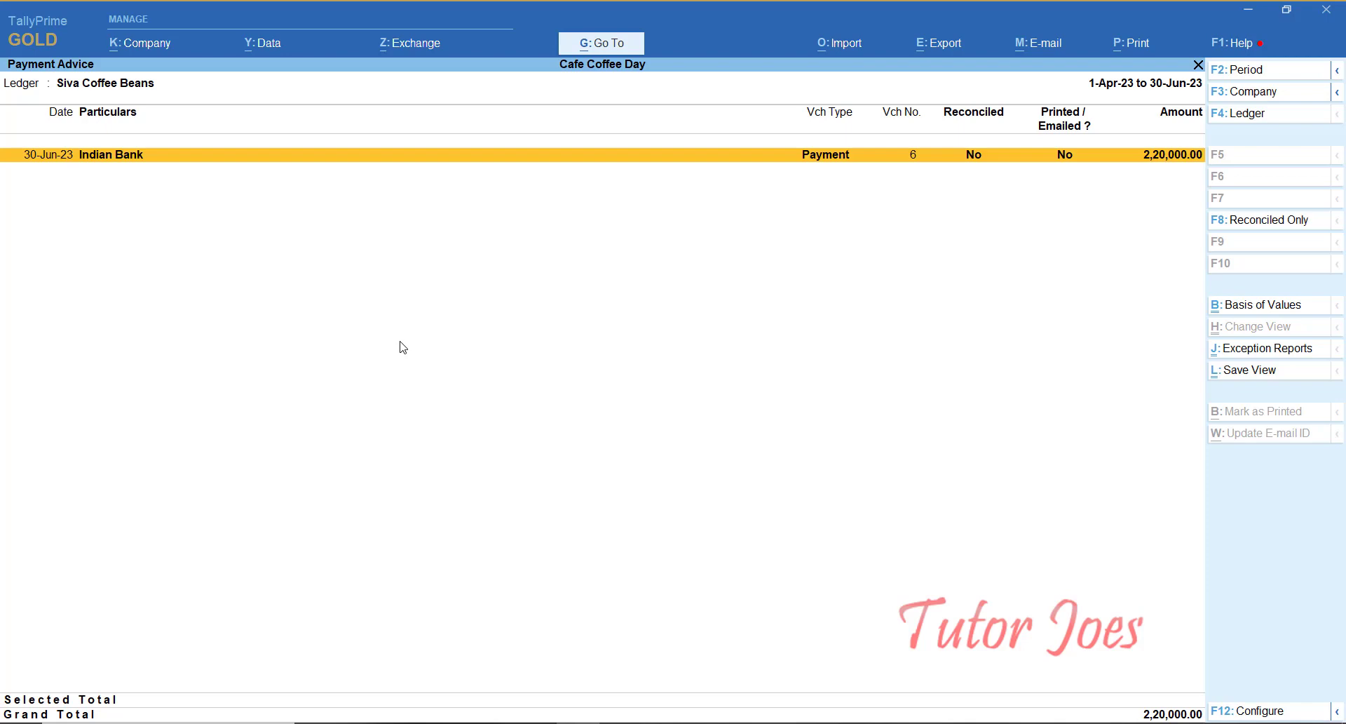
pyautogui.press('Escape')
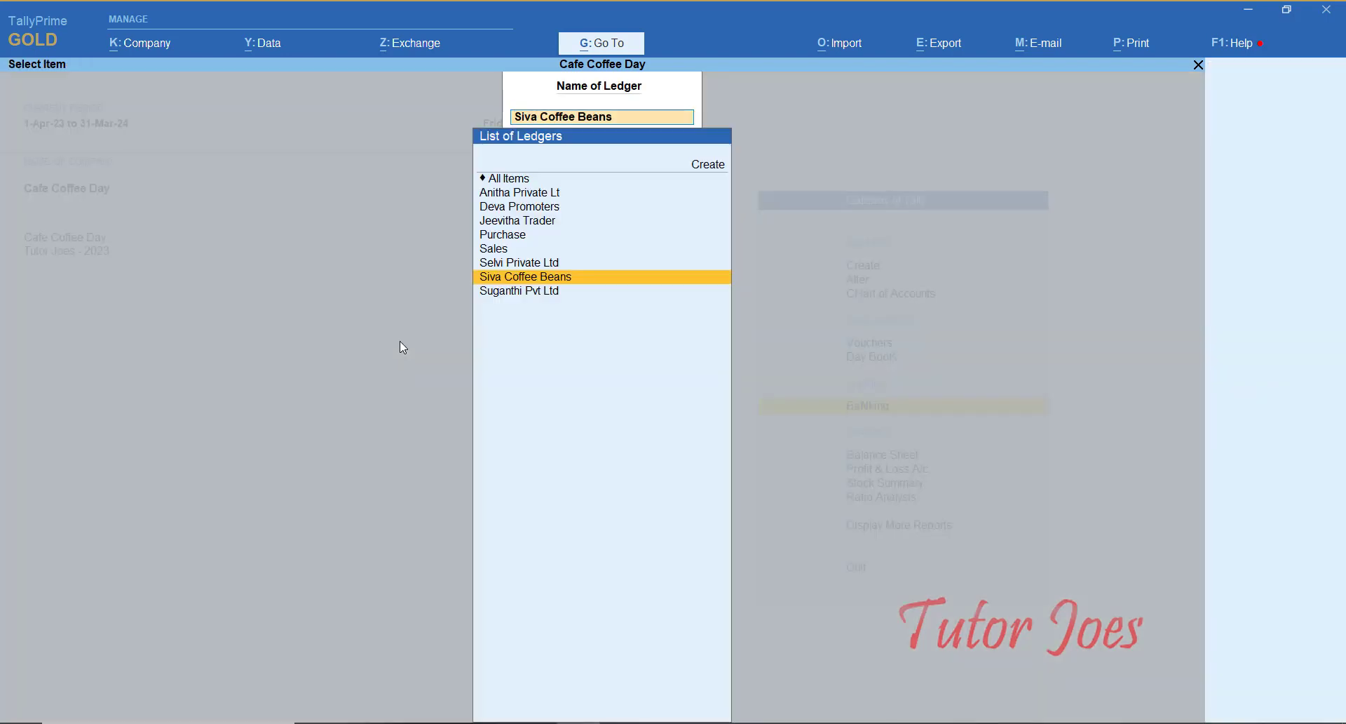
pyautogui.press('Escape')
pyautogui.press('Escape')
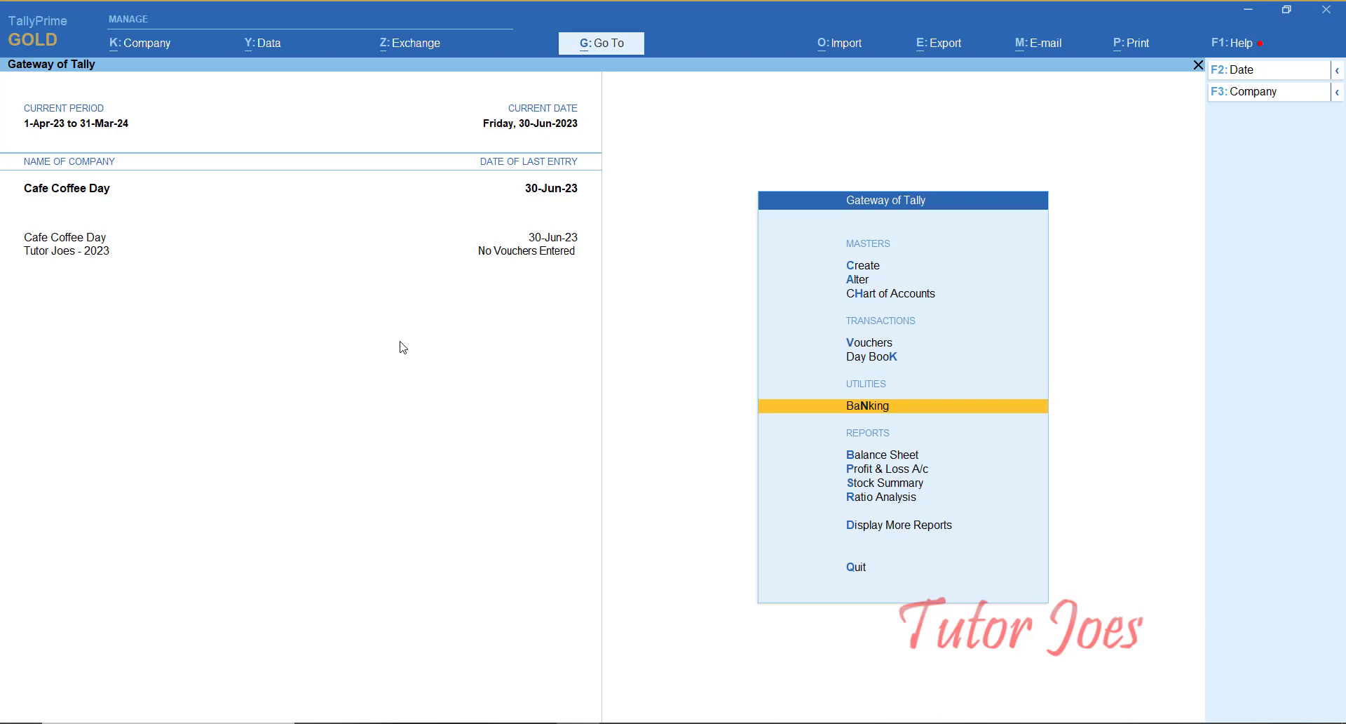
pyautogui.hotkey('alt', 'g')
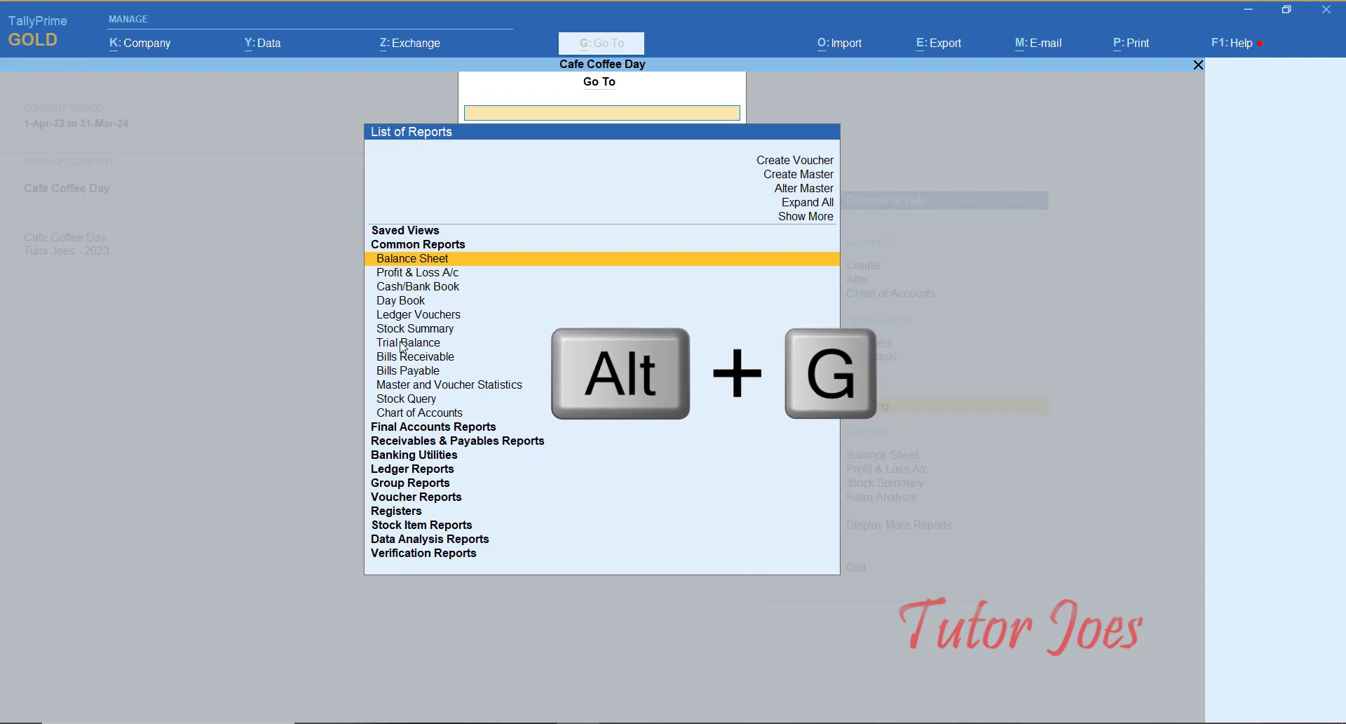
# - Search 'Pay' to reopen Payment Advice and move to Selvi Private Ltd
pyautogui.write('Pay')
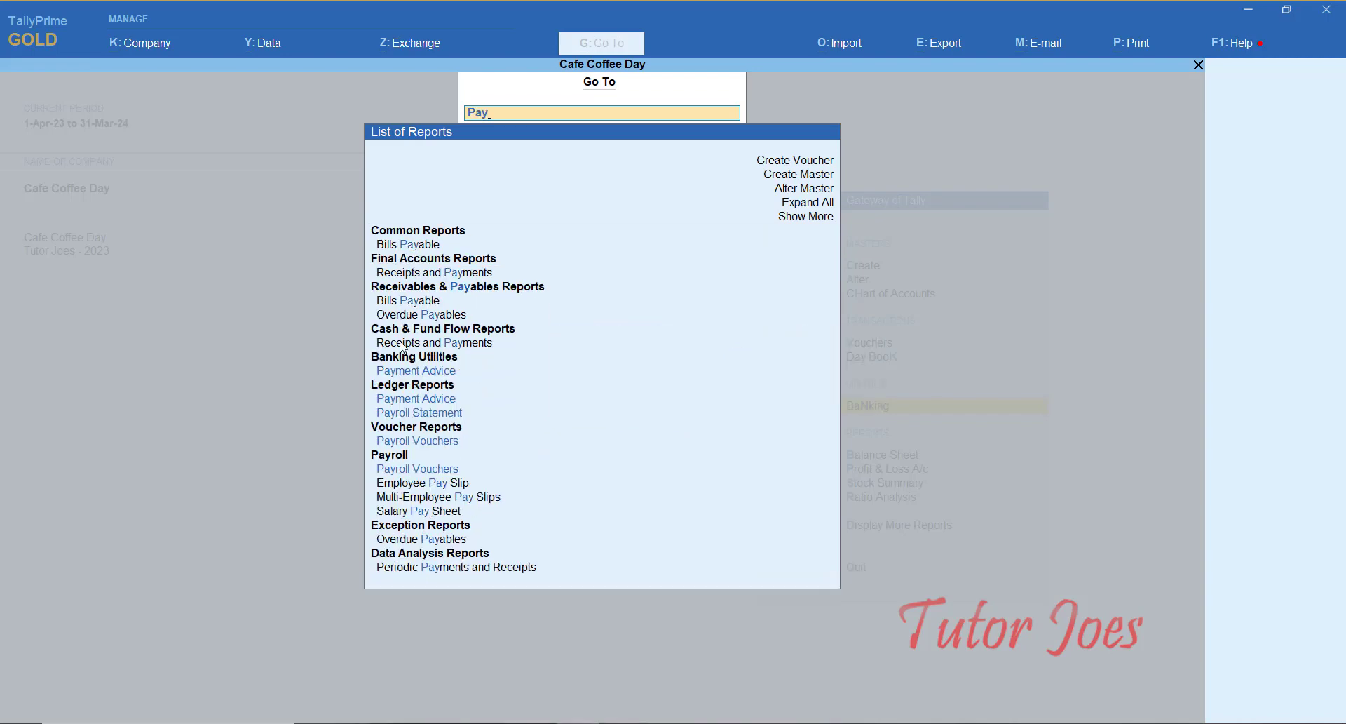
pyautogui.click(420, 404)
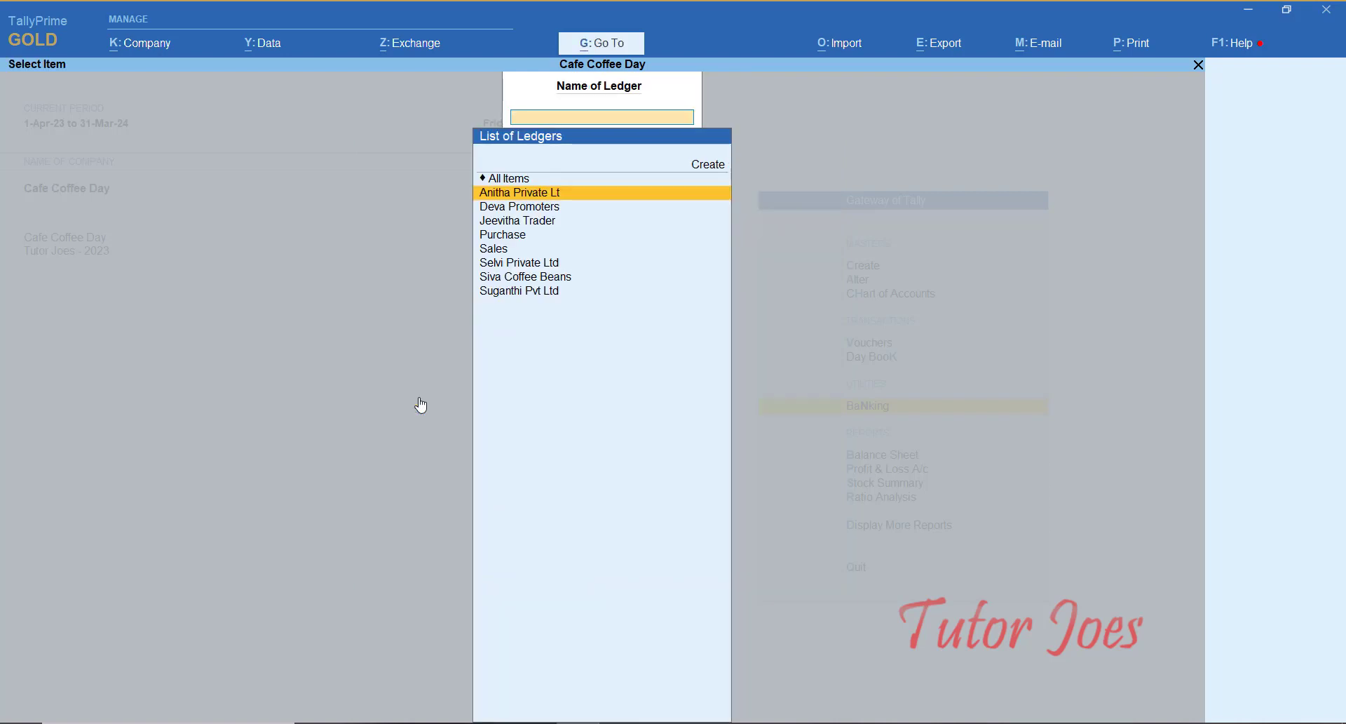
pyautogui.press('Down')
pyautogui.press('Down')
pyautogui.press('Down')
pyautogui.press('Down')
pyautogui.press('Down')
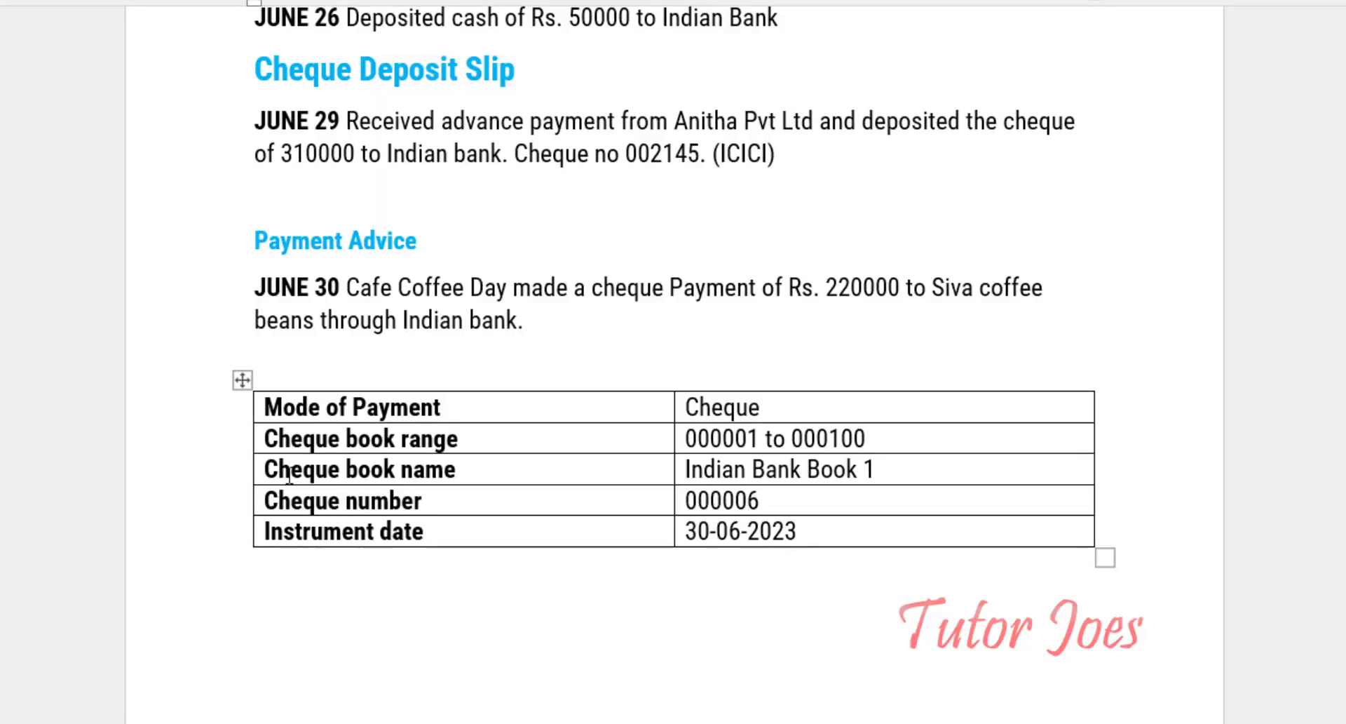
# - Scroll up to the Check Register's June 26 Rs. 15000 Selvi Pvt ltd entry
pyautogui.scroll(10, 428, 477)
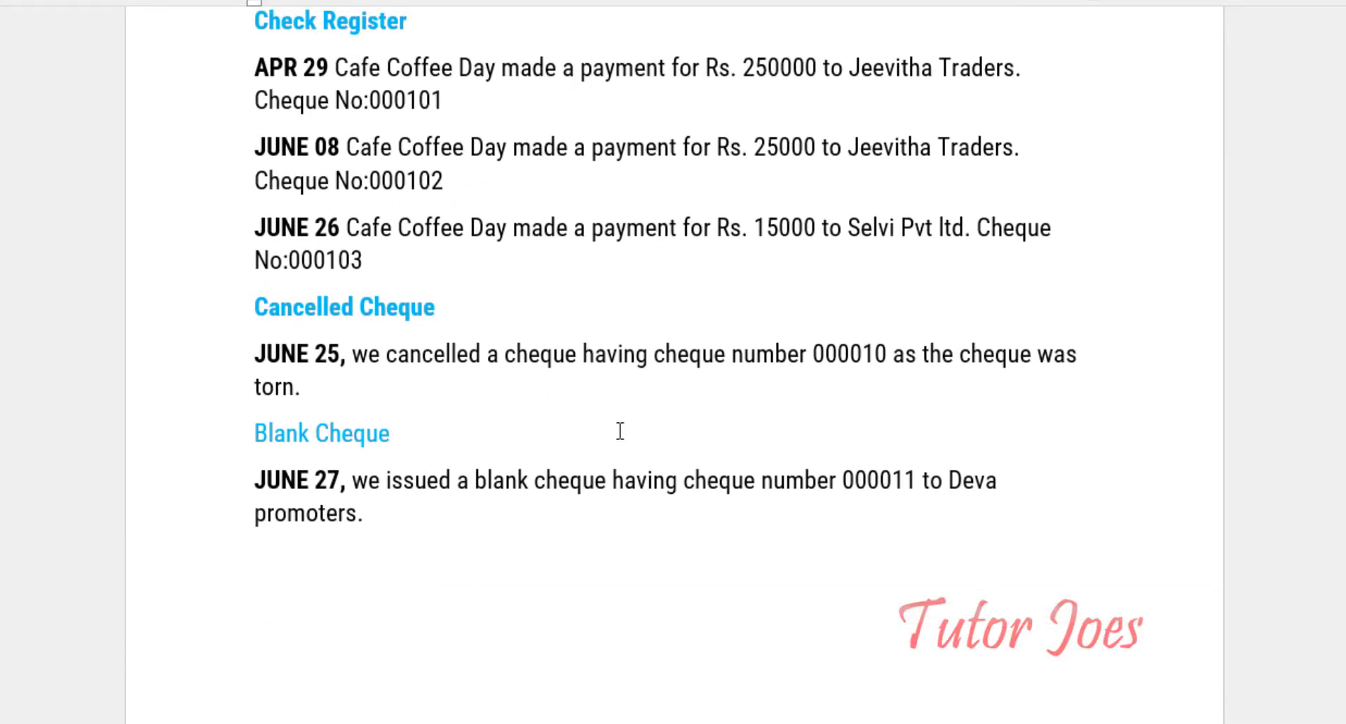
pyautogui.scroll(1, 619, 429)
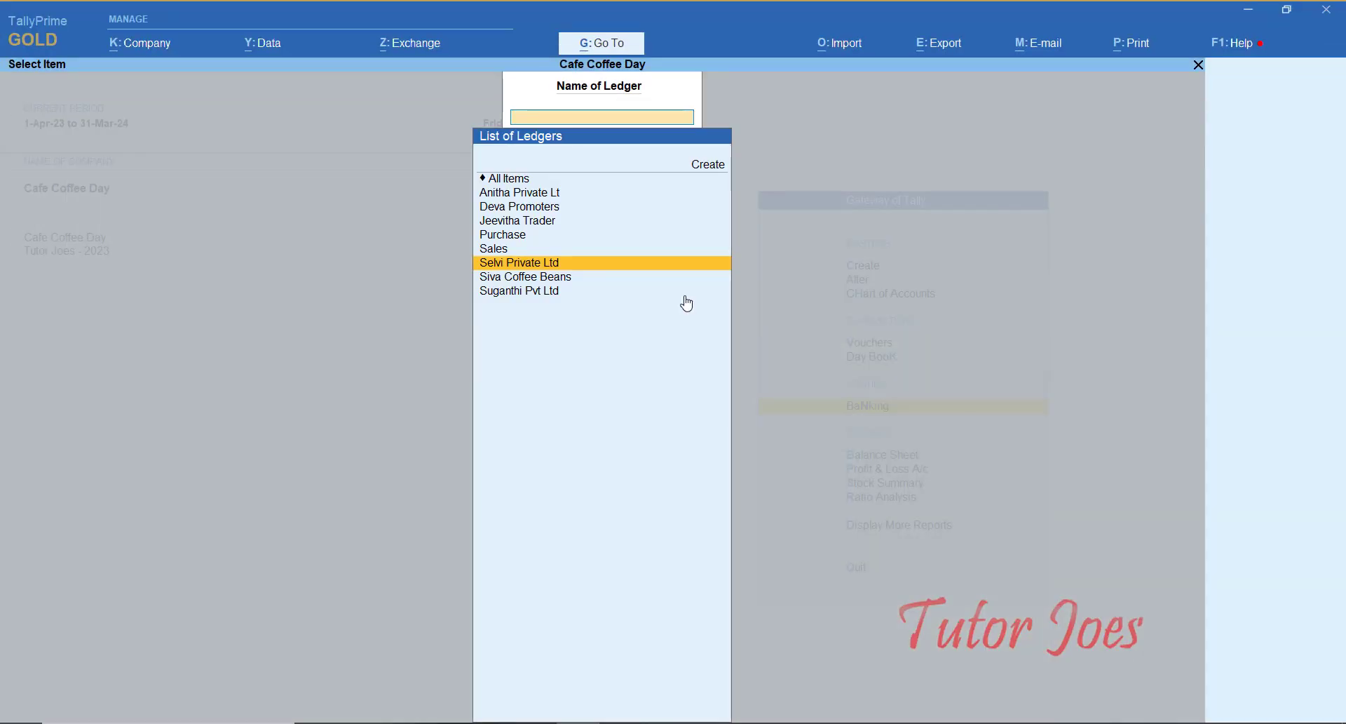
# - Preview the Selvi Private Ltd payment advice for the 15,000.00 Indian Bank payment
pyautogui.press('Return')
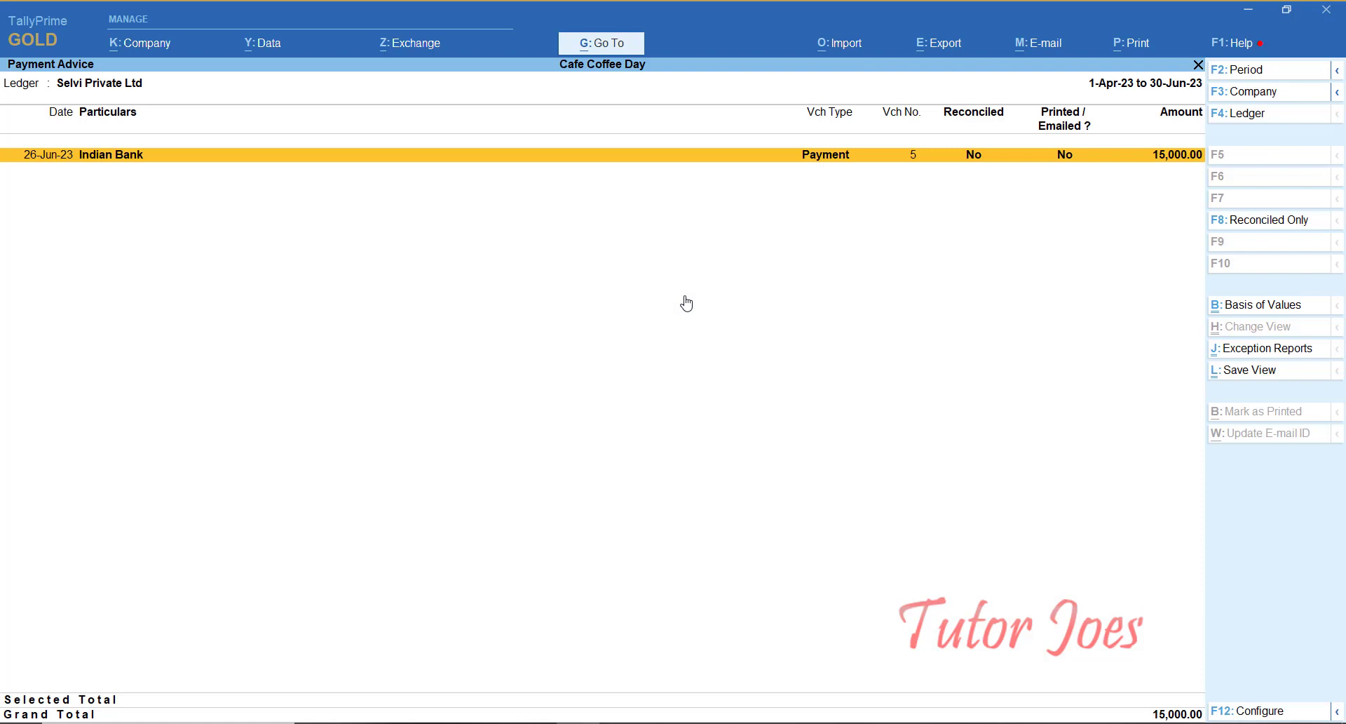
pyautogui.press('space')
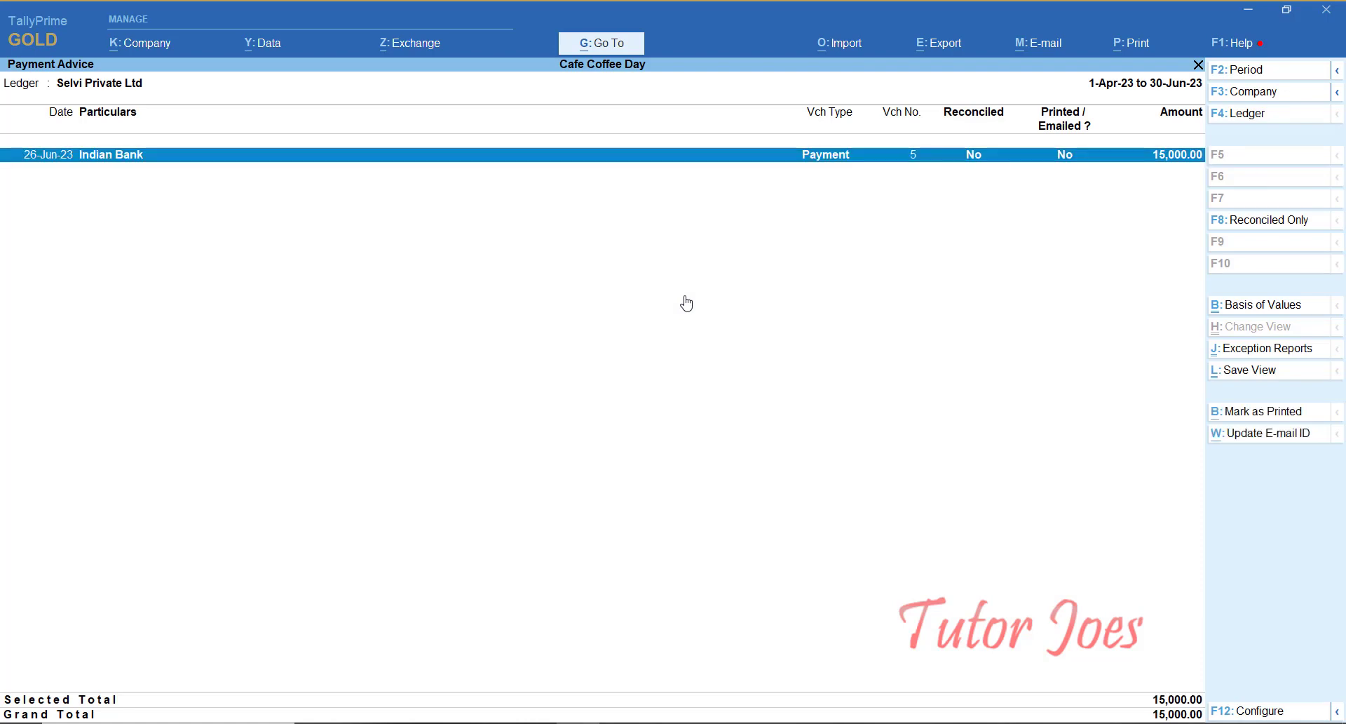
pyautogui.hotkey('alt', 'p')
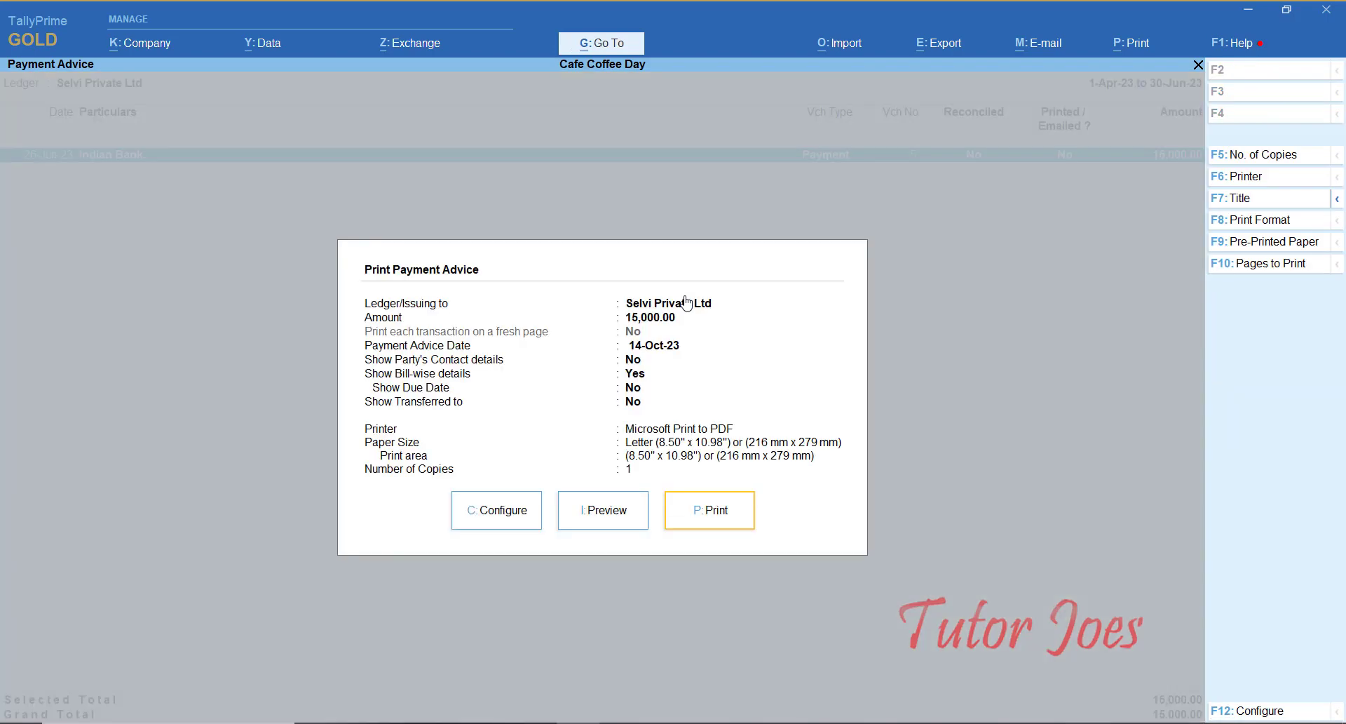
pyautogui.press('i')
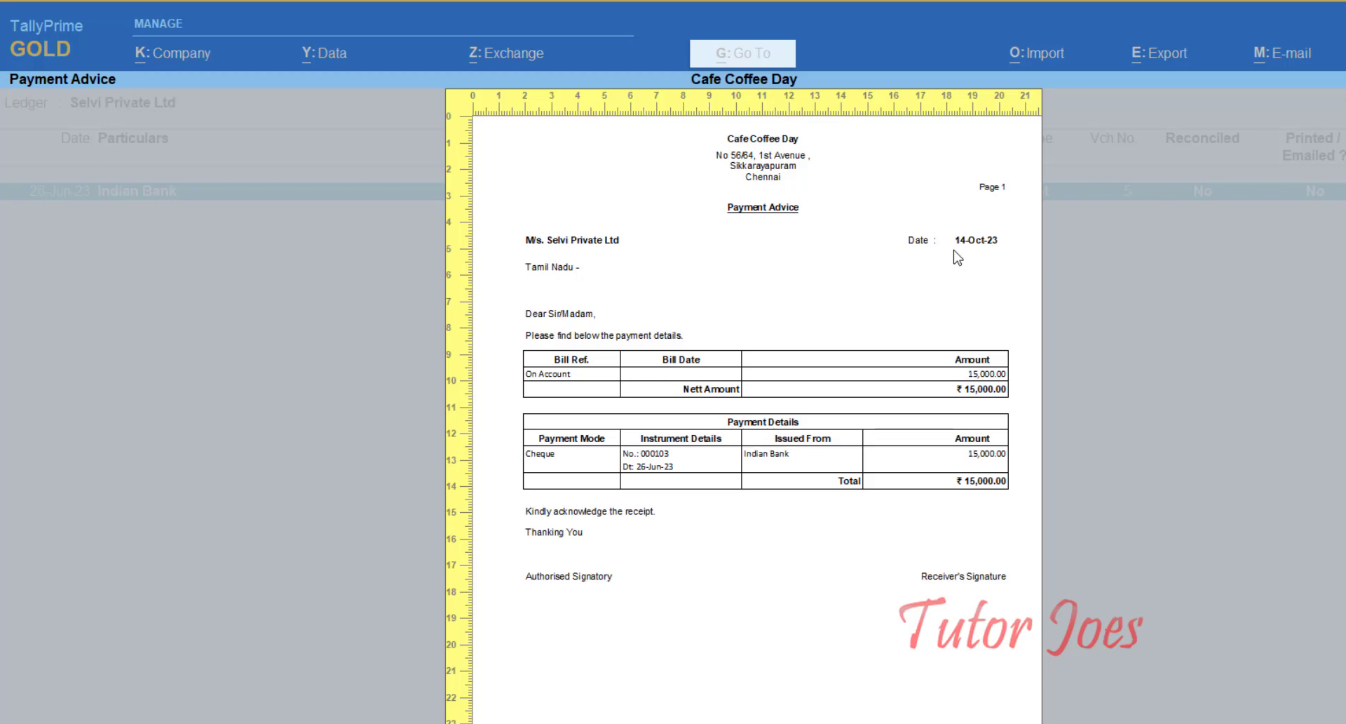
pyautogui.press('Escape')
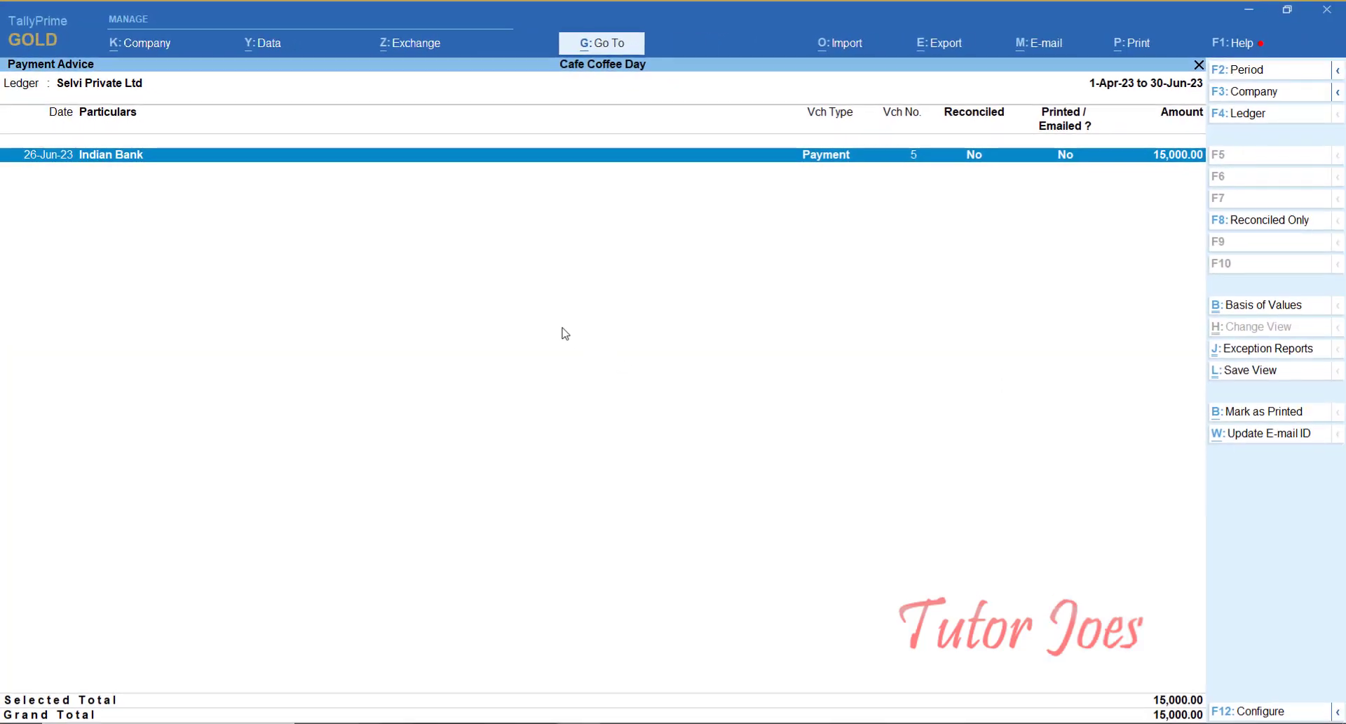
# - Bring up the print configuration settings for the payment advice
pyautogui.press('ctrl')
pyautogui.hotkey('ctrl', 'p')
pyautogui.press('Left')
pyautogui.press('Left')
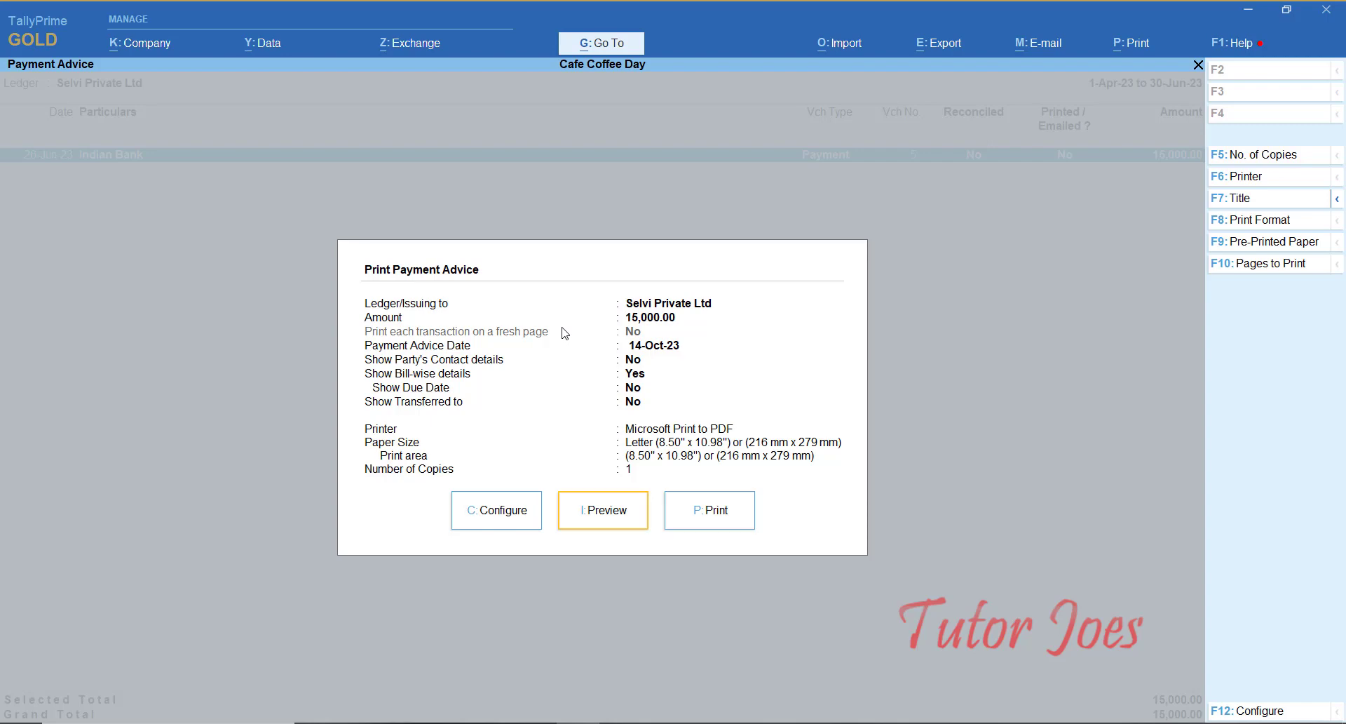
pyautogui.press('Return')
# - Set Show Party's Contact details to Yes
pyautogui.press('Down')
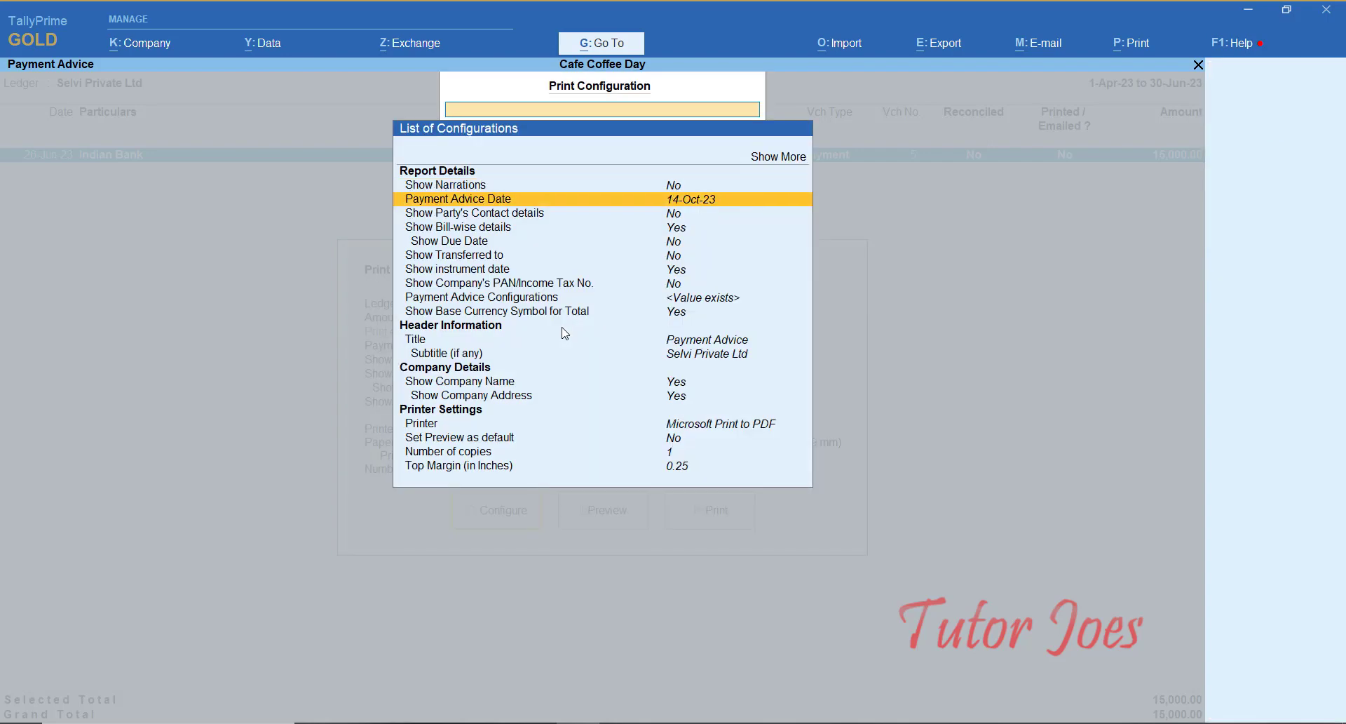
pyautogui.press('Down')
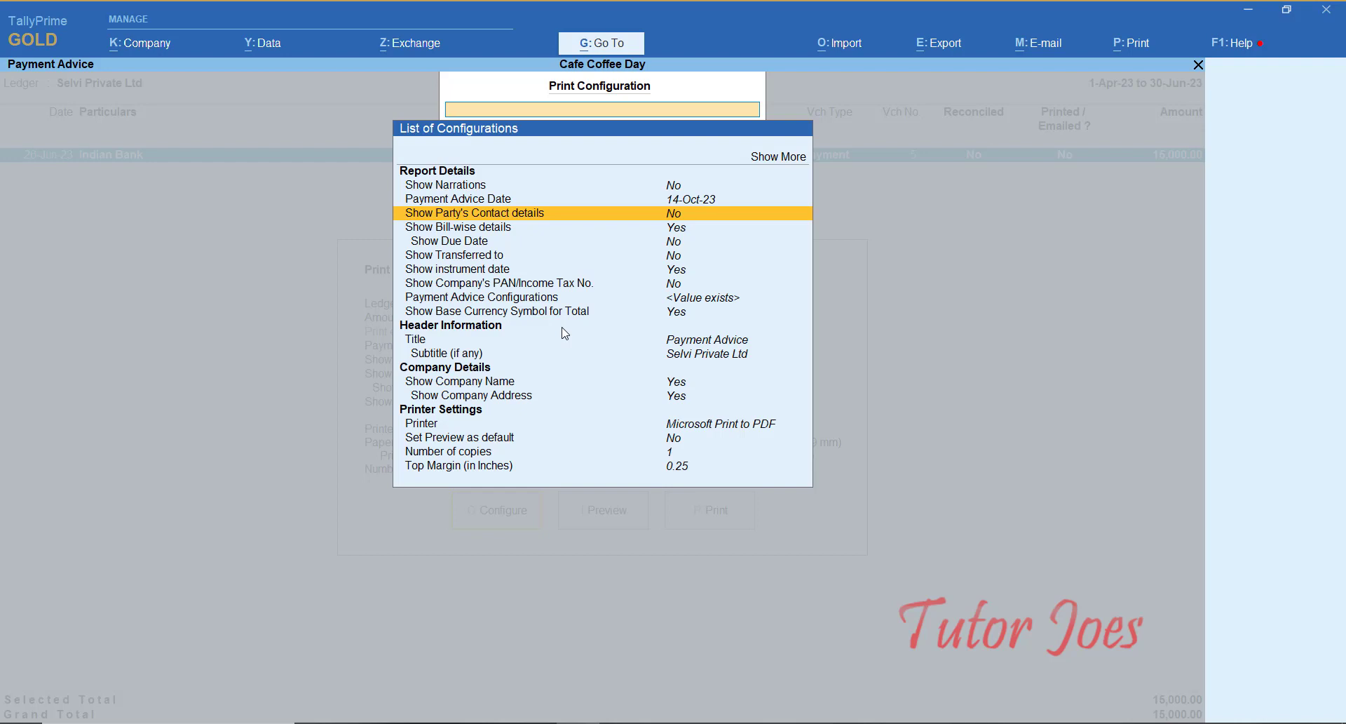
pyautogui.press('Return')
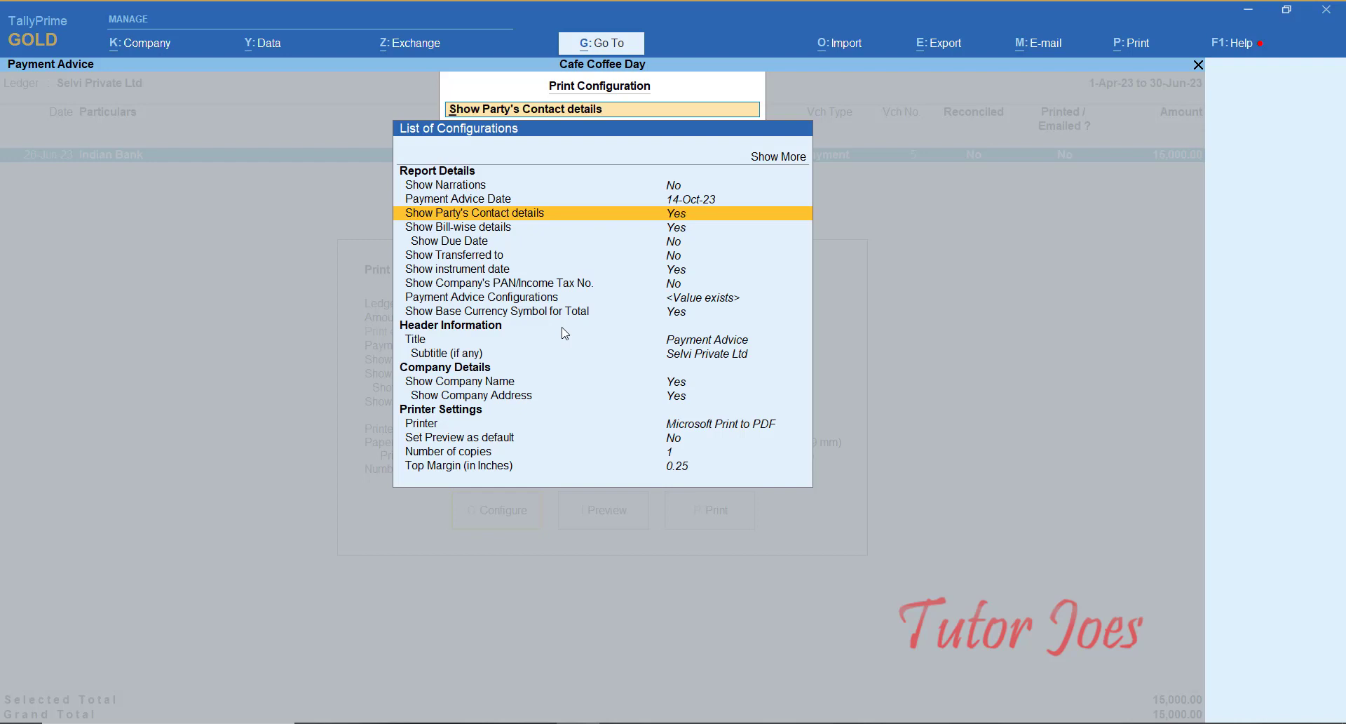
pyautogui.press('Down')
pyautogui.press('Down')
pyautogui.press('Down')
pyautogui.press('Down')
pyautogui.press('Down')
pyautogui.press('Down')
pyautogui.press('Down')
pyautogui.press('Down')
pyautogui.press('Down')
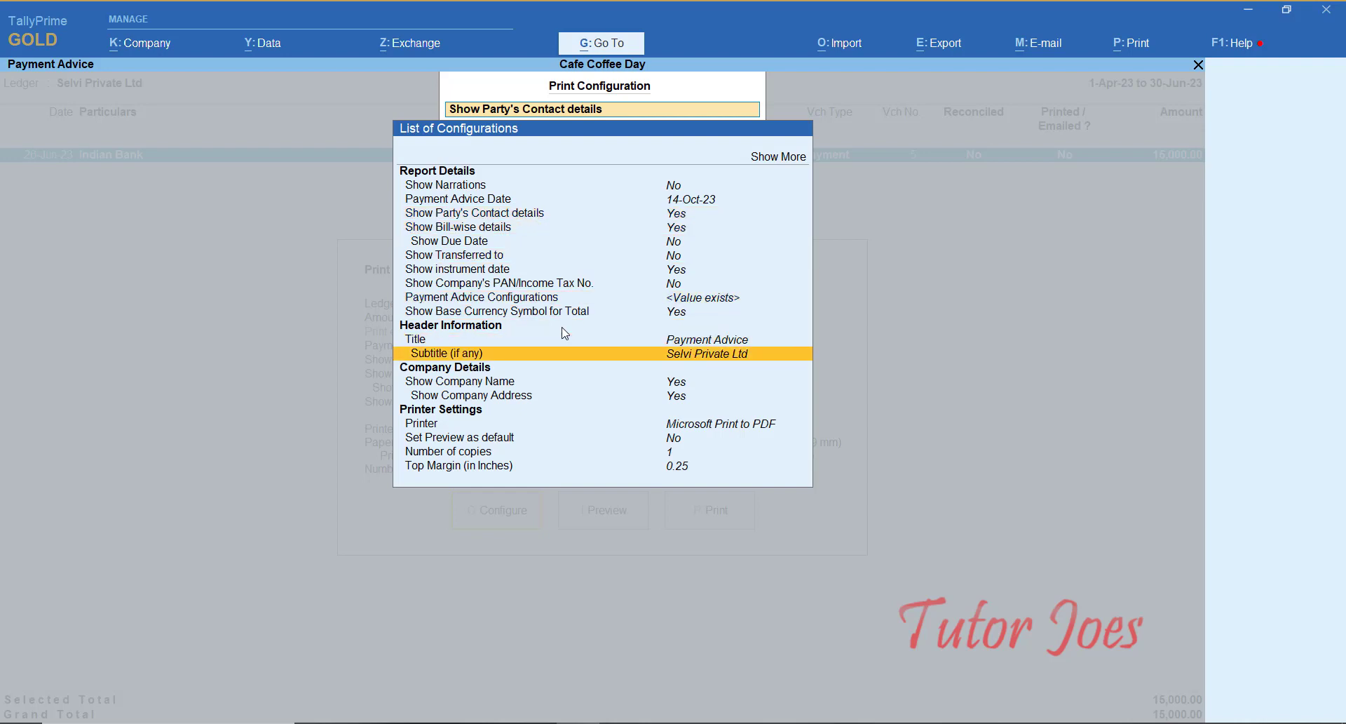
pyautogui.press('Up')
pyautogui.press('Up')
pyautogui.press('Up')
pyautogui.press('Up')
pyautogui.press('Up')
pyautogui.press('Up')
pyautogui.press('Up')
pyautogui.press('Up')
pyautogui.press('Up')
pyautogui.press('Up')
pyautogui.press('Up')
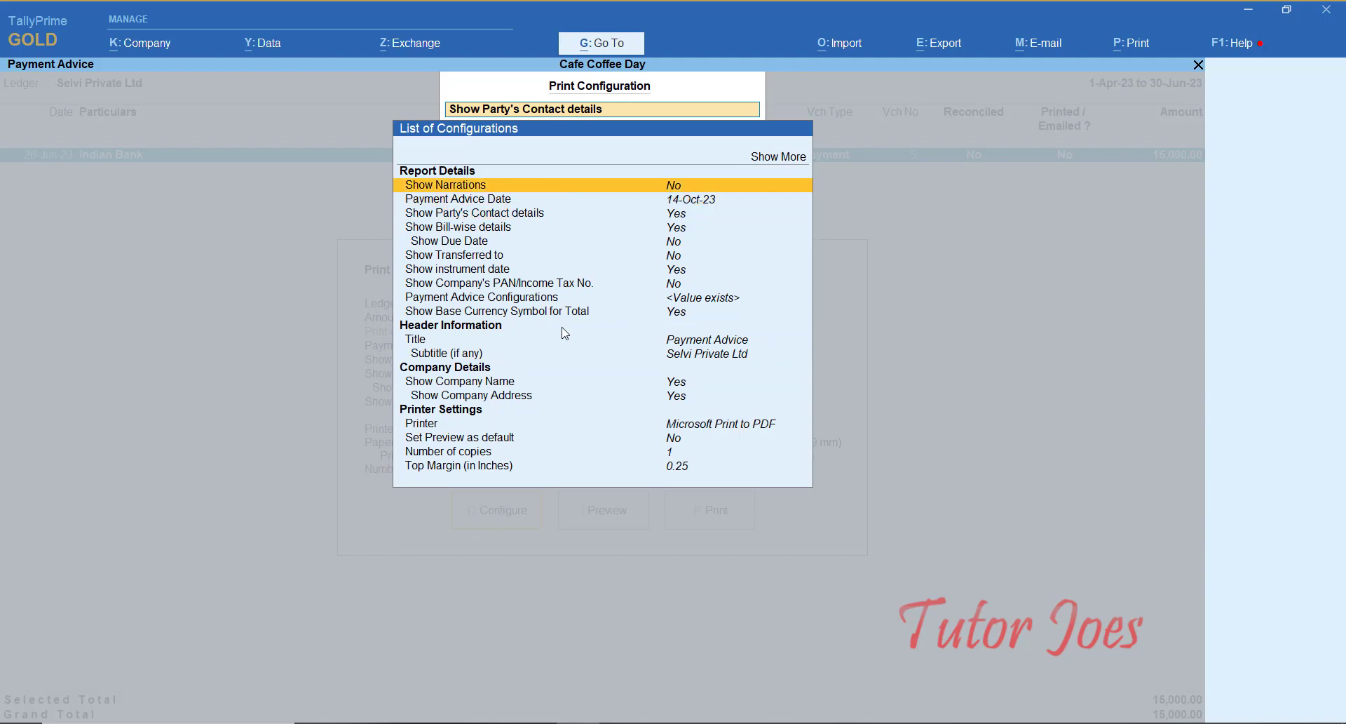
pyautogui.press('Up')
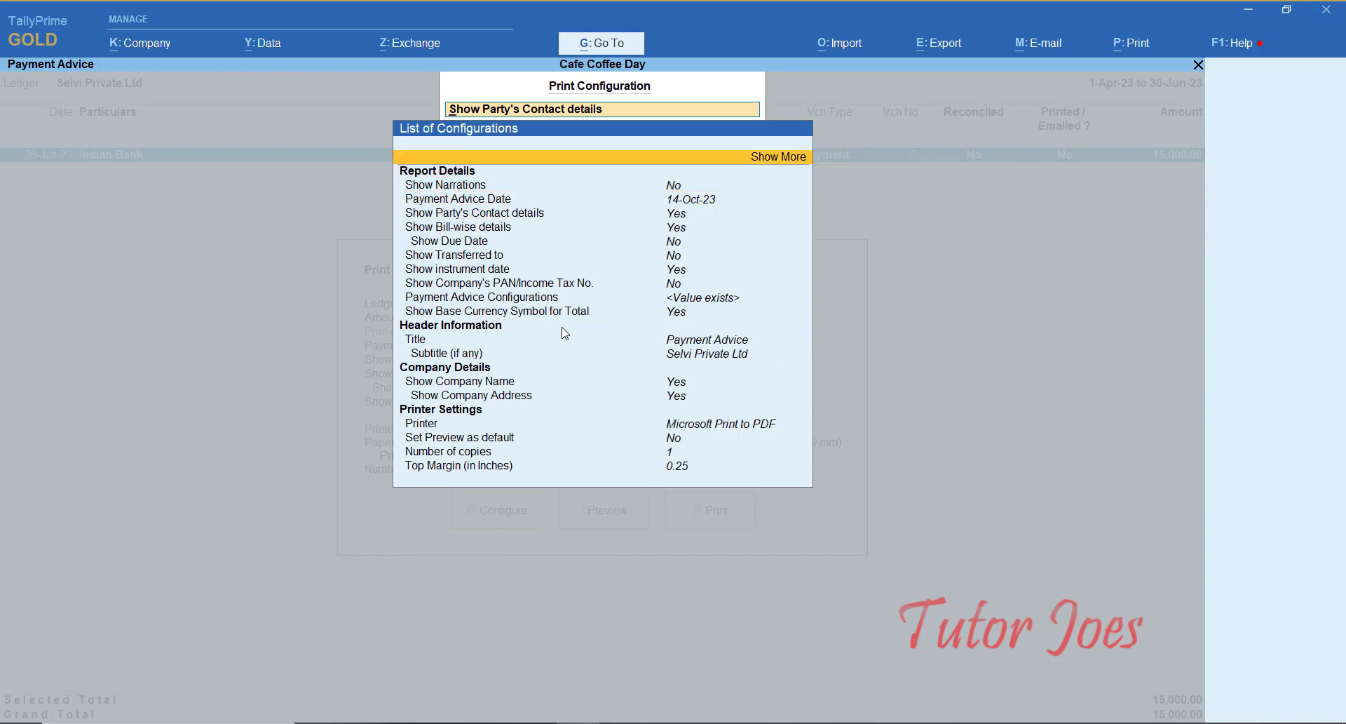
# - Reveal all configuration settings and set Show Page Number to No
pyautogui.press('Return')
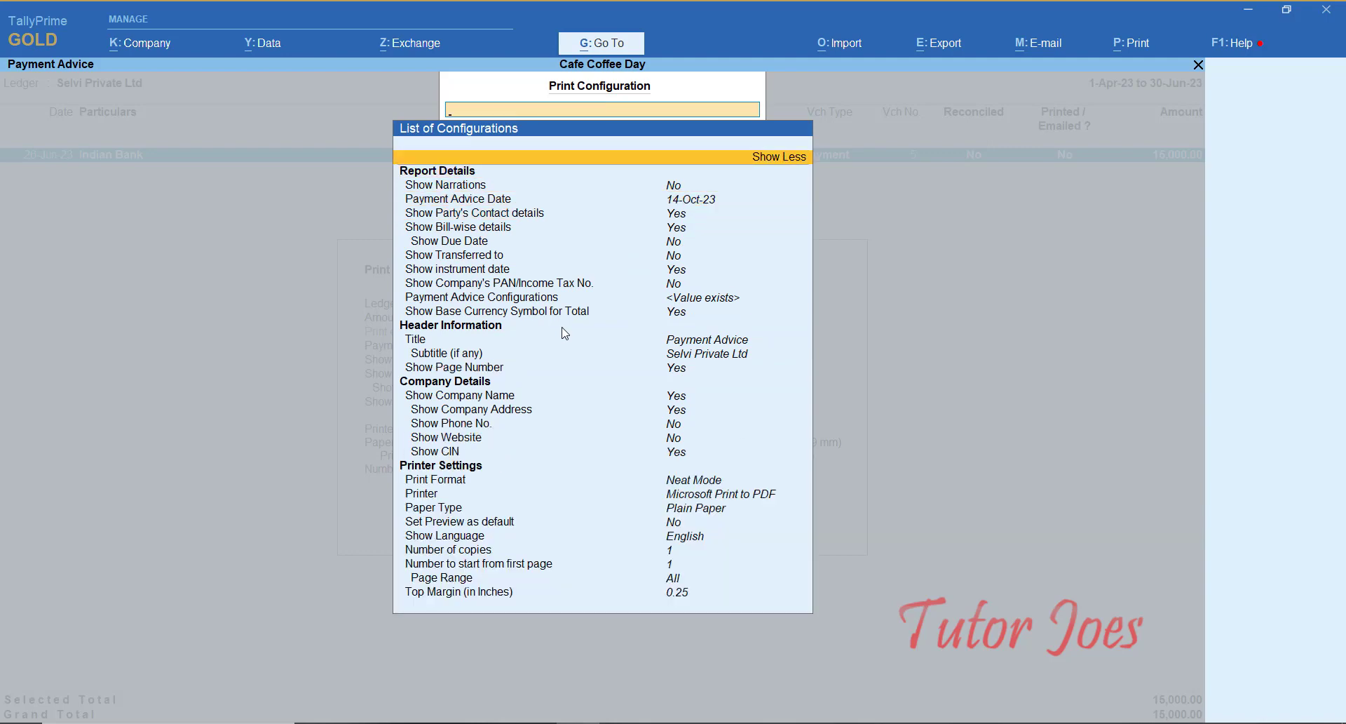
pyautogui.press('Down')
pyautogui.press('Down')
pyautogui.press('Down')
pyautogui.press('Down')
pyautogui.press('Down')
pyautogui.press('Down')
pyautogui.press('Down')
pyautogui.press('Down')
pyautogui.press('Down')
pyautogui.press('Down')
pyautogui.press('Down')
pyautogui.press('Down')
pyautogui.press('Down')
pyautogui.press('Down')
pyautogui.press('Down')
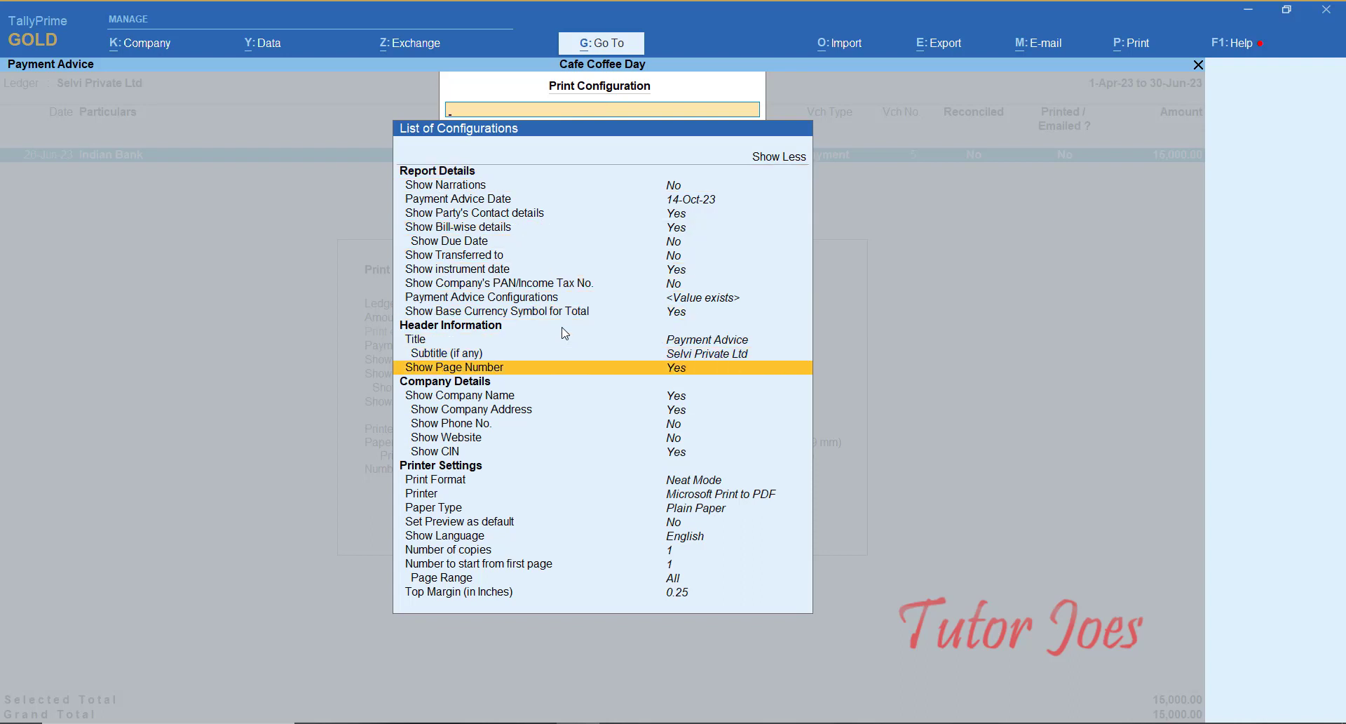
pyautogui.press('Return')
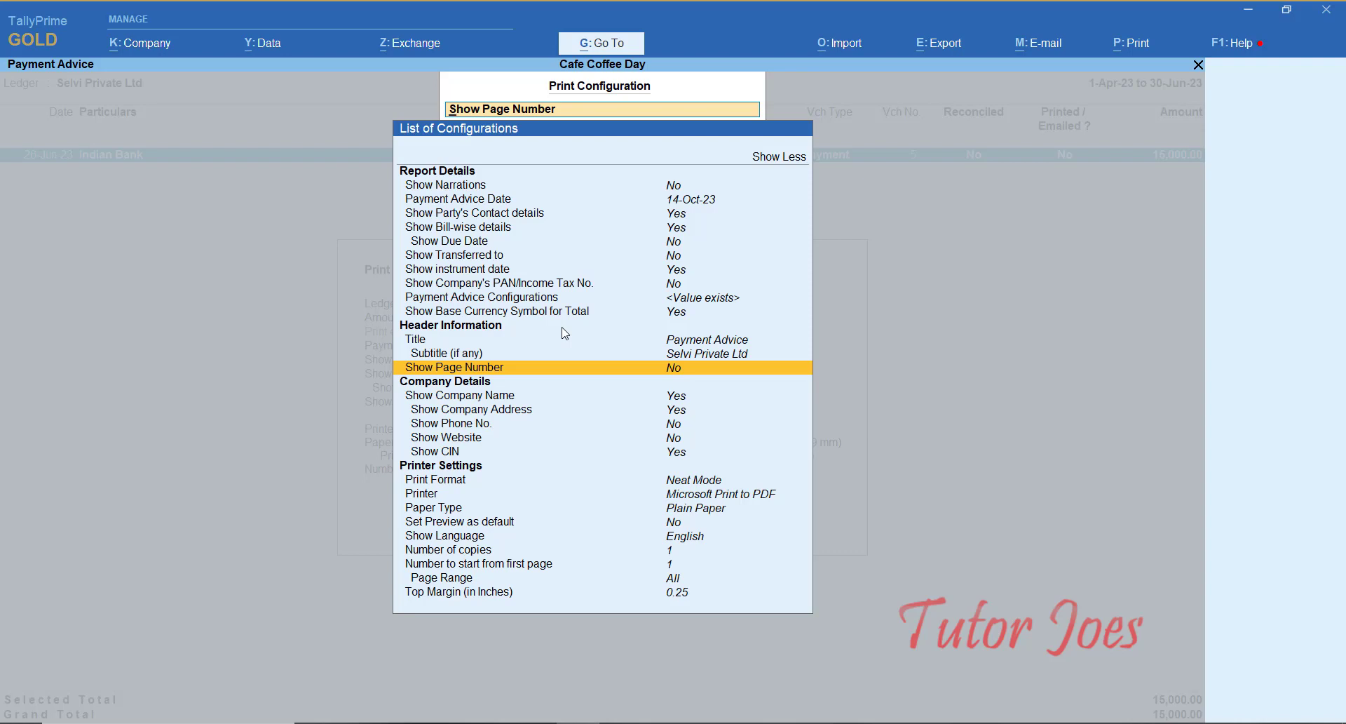
pyautogui.press('Down')
pyautogui.press('Down')
pyautogui.press('Down')
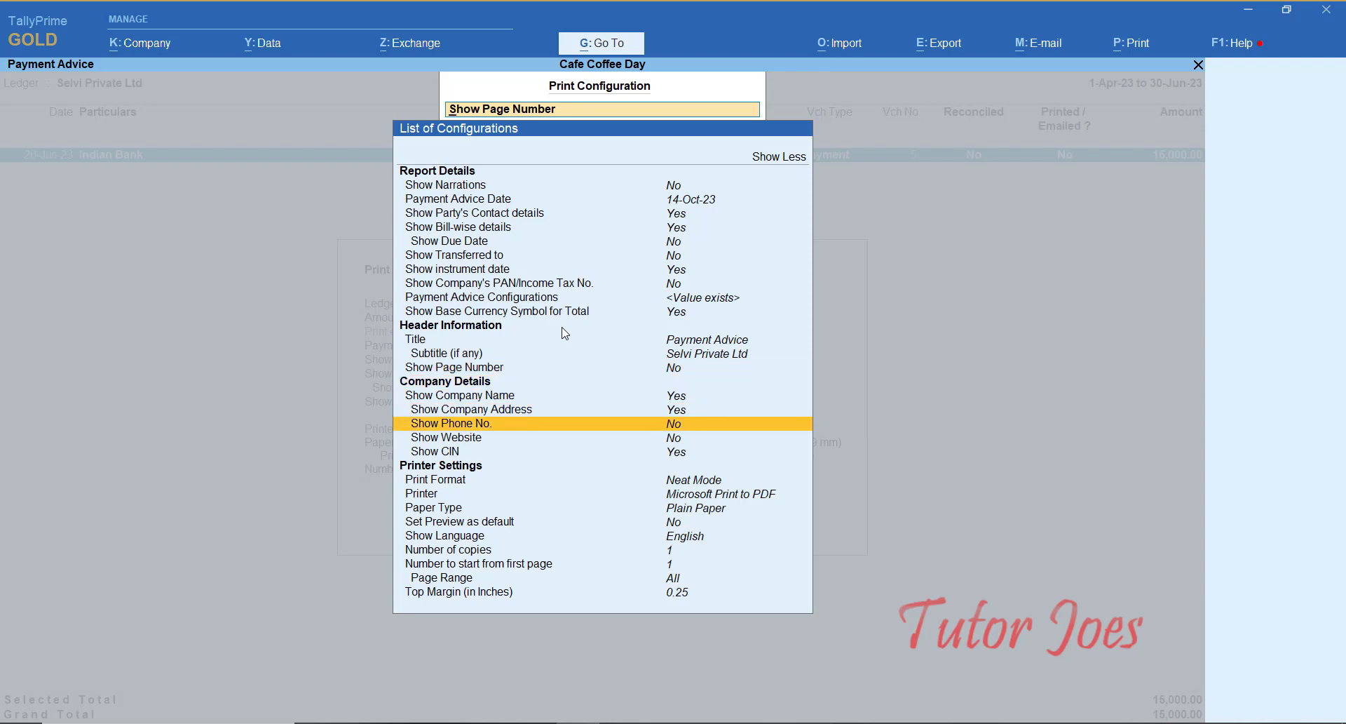
pyautogui.press('Down')
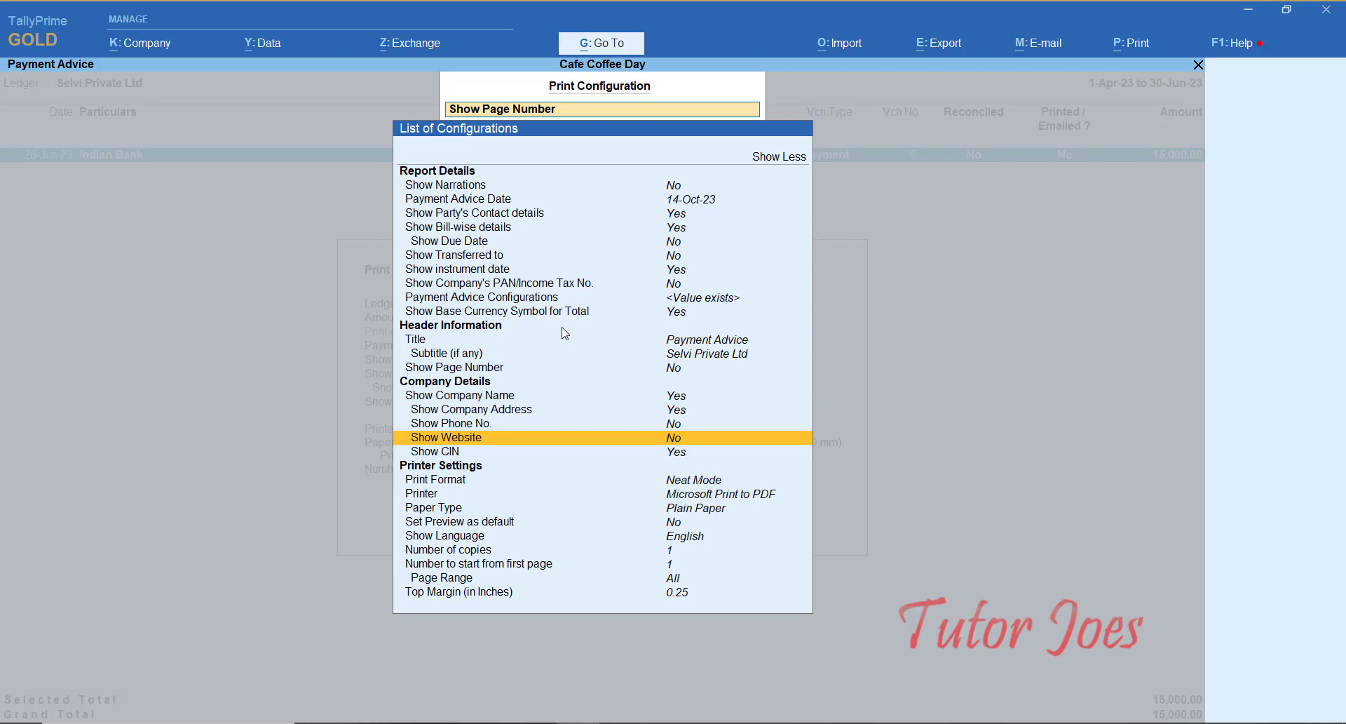
pyautogui.press('Up')
pyautogui.press('Up')
pyautogui.press('Up')
pyautogui.press('Up')
pyautogui.press('Up')
pyautogui.press('Up')
pyautogui.press('Up')
pyautogui.press('Up')
pyautogui.press('Up')
pyautogui.press('Up')
pyautogui.press('Up')
pyautogui.press('Up')
pyautogui.press('Up')
pyautogui.press('Up')
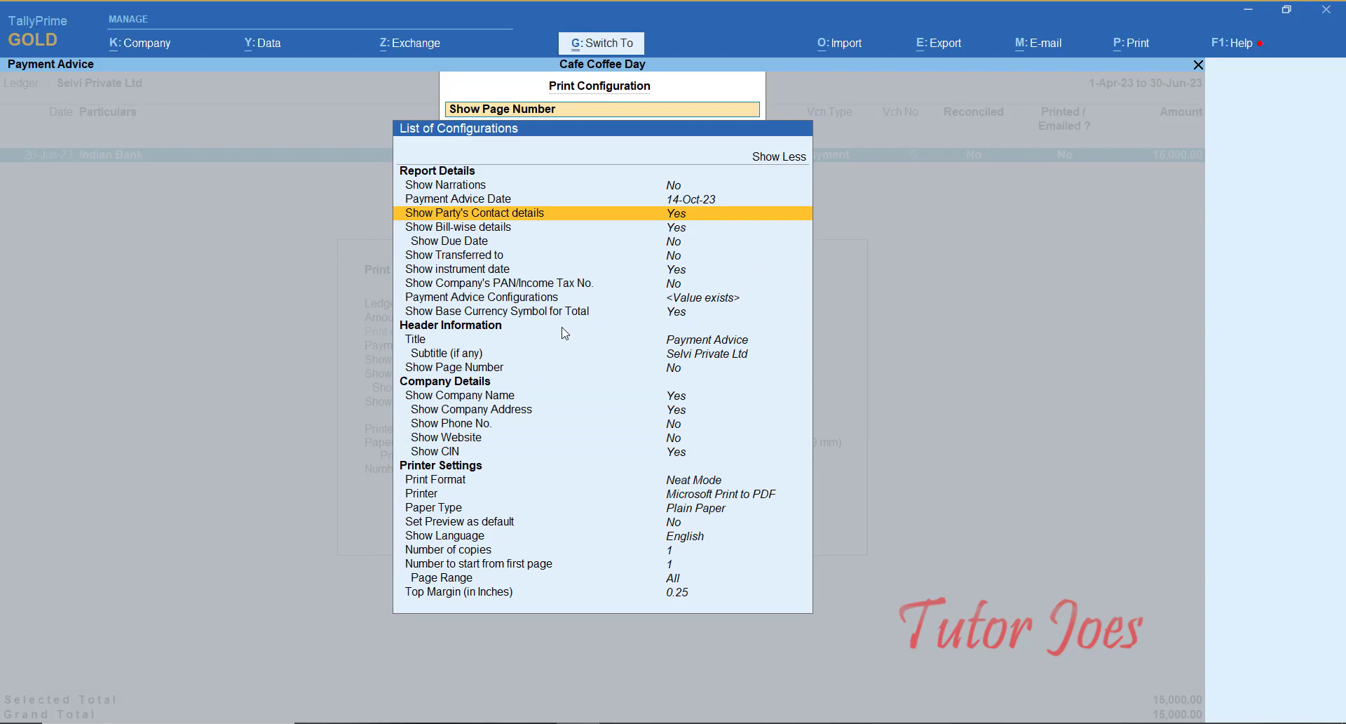
# - Preview the updated advice showing cheque 000103 for ₹15,000.00 from Indian Bank
pyautogui.press('Escape')
pyautogui.press('i')
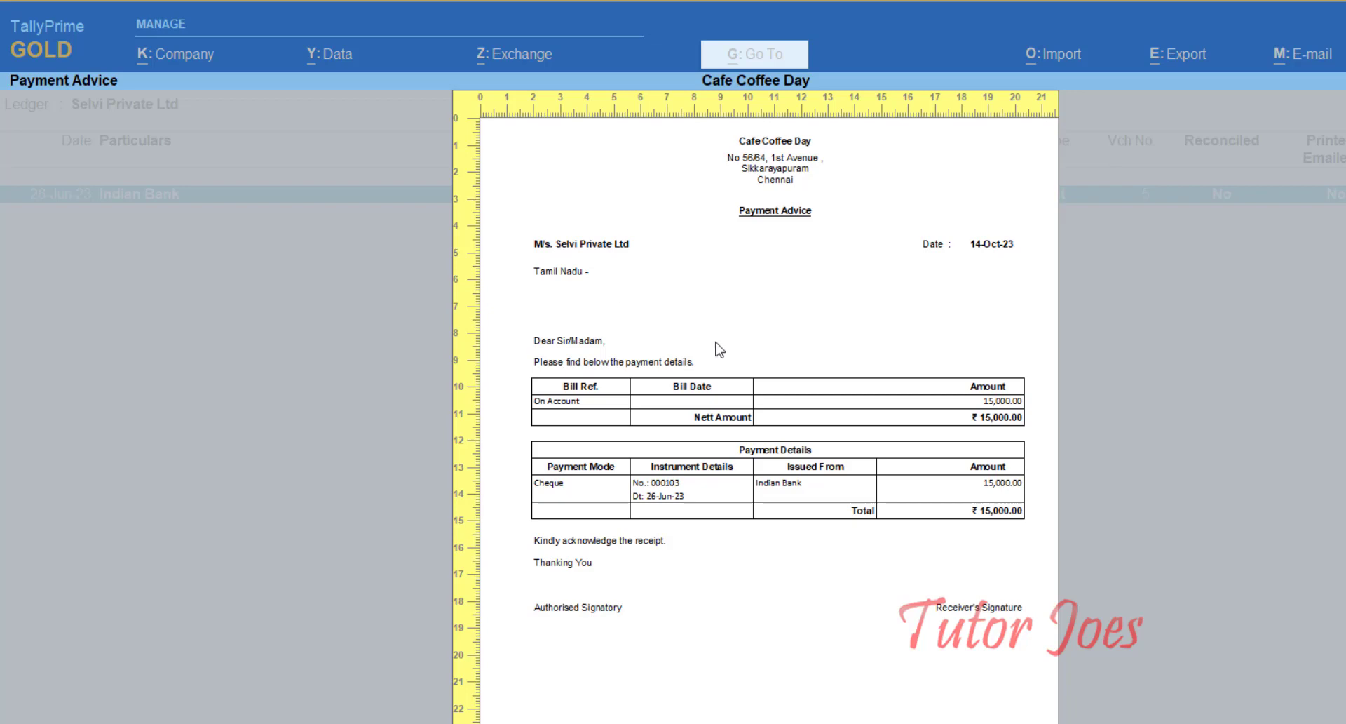
pyautogui.press('Escape')
# - Open the Selvi Private Ltd ledger for alteration via Alter > Ledger
pyautogui.press('Escape')
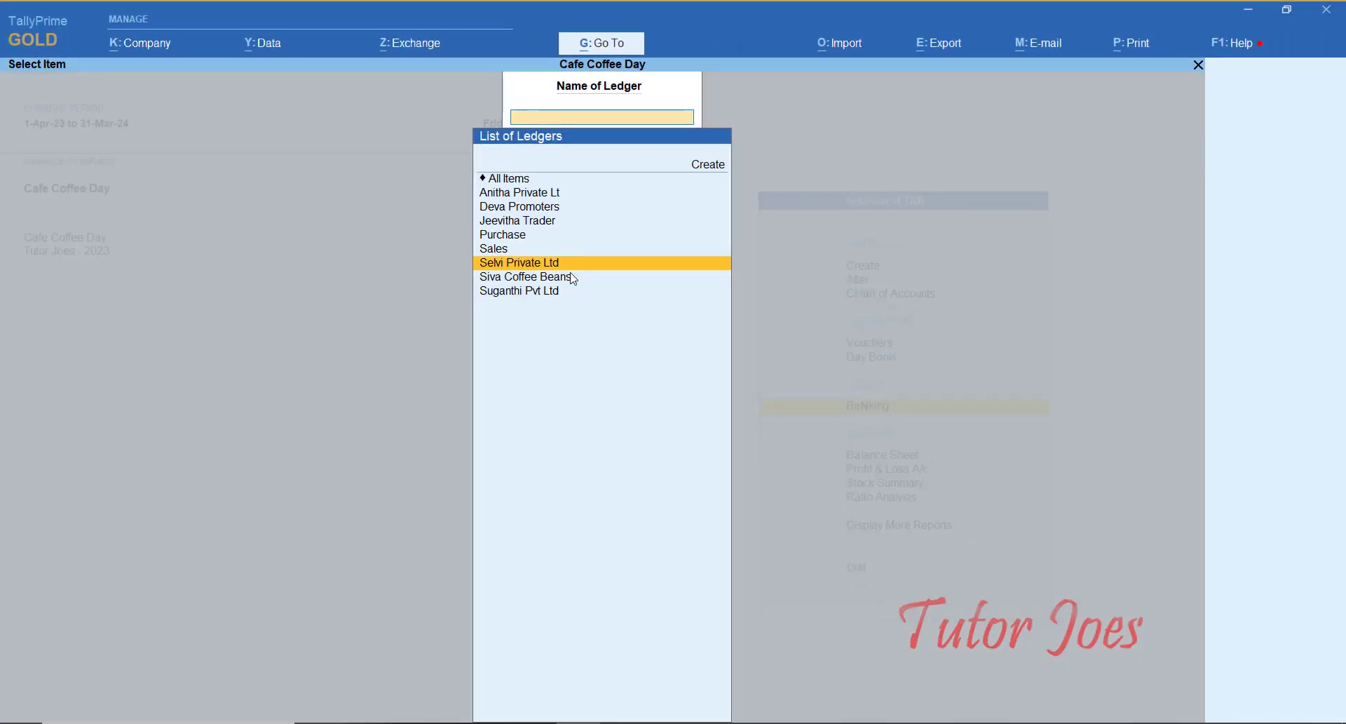
pyautogui.press('Escape')
pyautogui.press('Up')
pyautogui.press('Up')
pyautogui.press('Up')
pyautogui.press('Up')
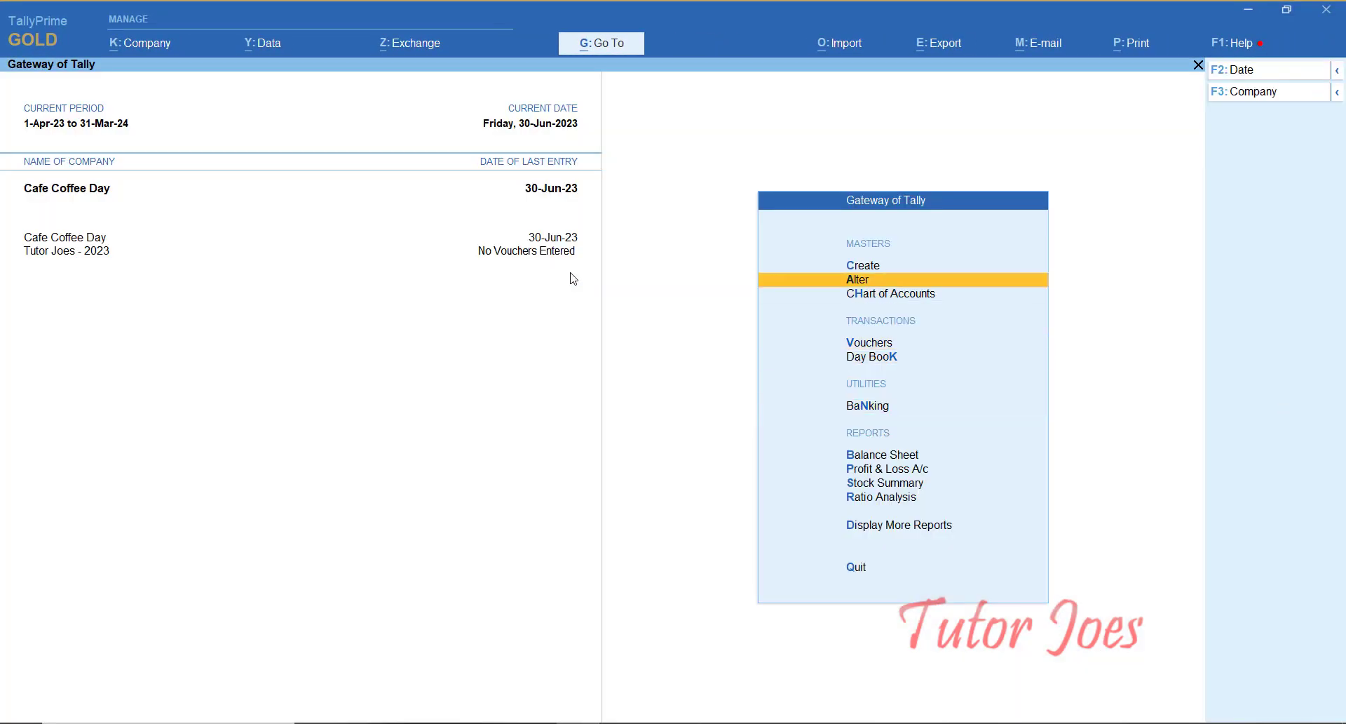
pyautogui.press('Return')
pyautogui.press('Down')
pyautogui.press('Return')
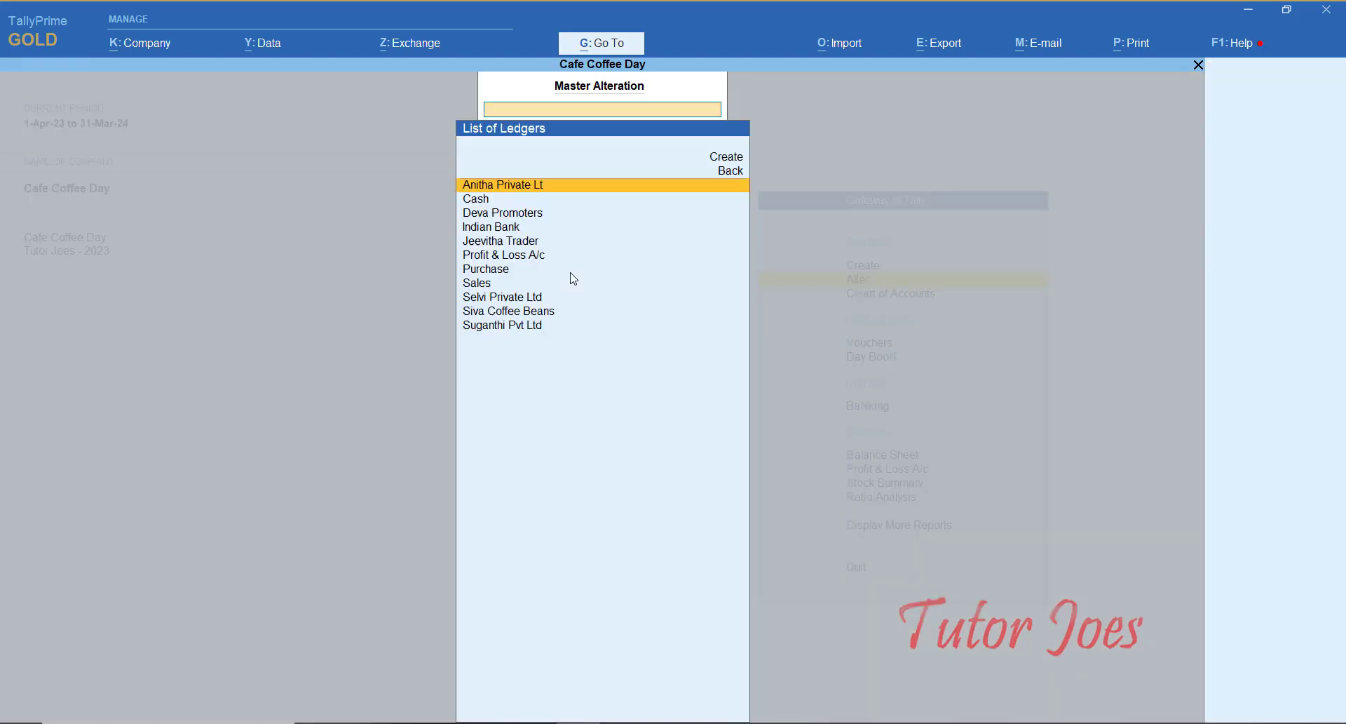
pyautogui.press('Down')
pyautogui.press('Down')
pyautogui.press('Down')
pyautogui.press('Down')
pyautogui.press('Down')
pyautogui.press('Down')
pyautogui.press('Down')
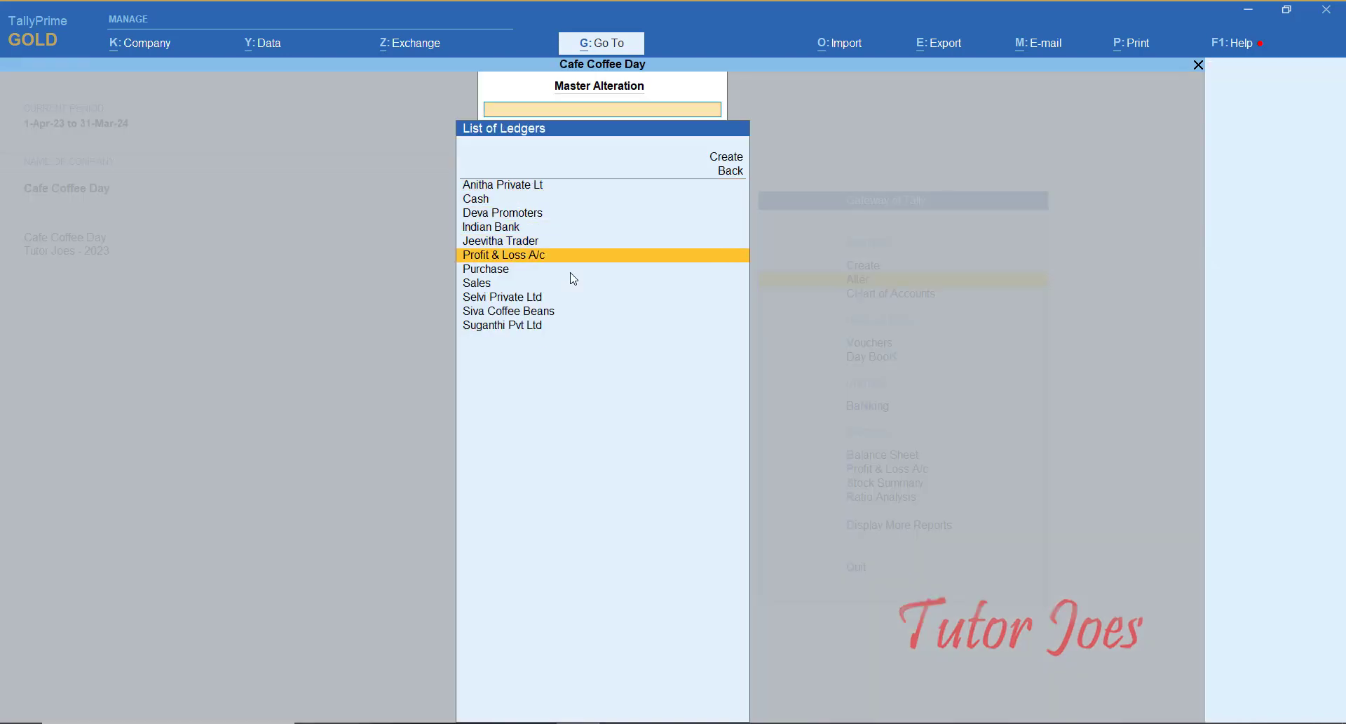
pyautogui.press('Down')
pyautogui.press('Return')
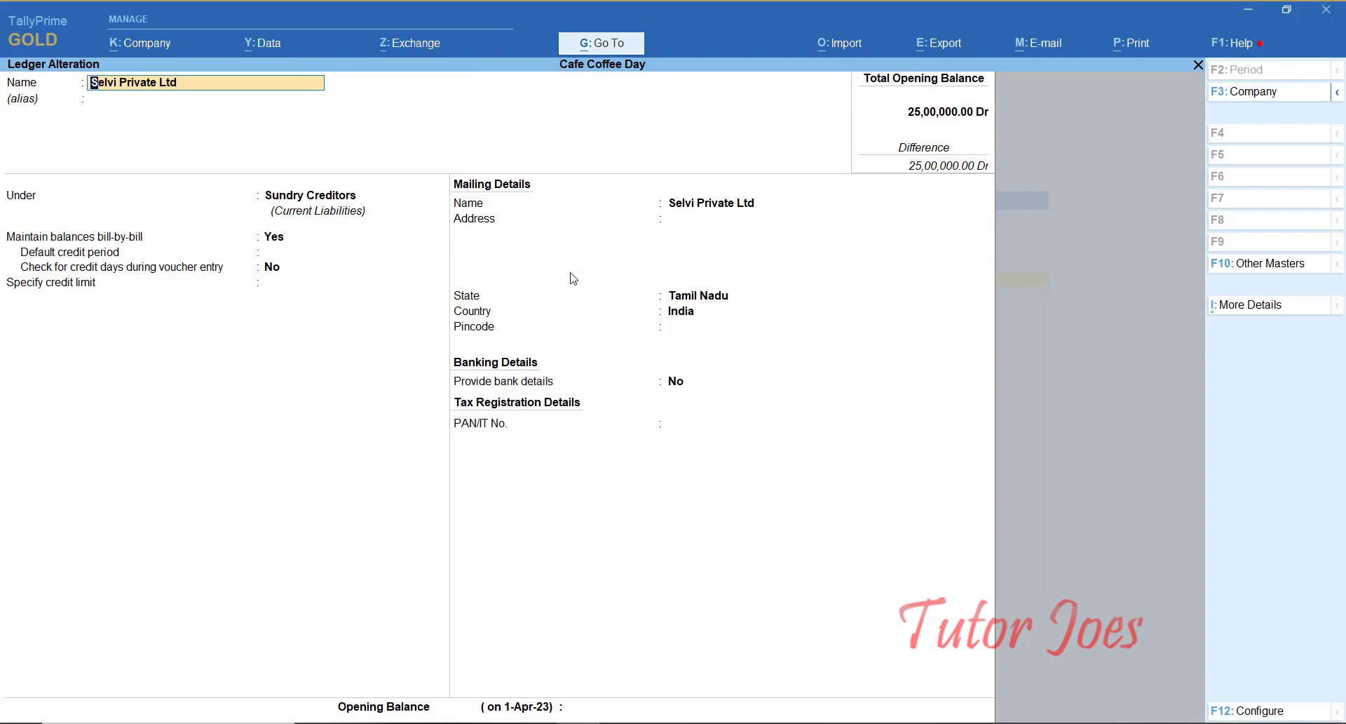
pyautogui.press('Return')
pyautogui.press('Return')
pyautogui.press('Return')
pyautogui.press('Return')
pyautogui.press('Return')
pyautogui.press('Return')
pyautogui.press('Return')
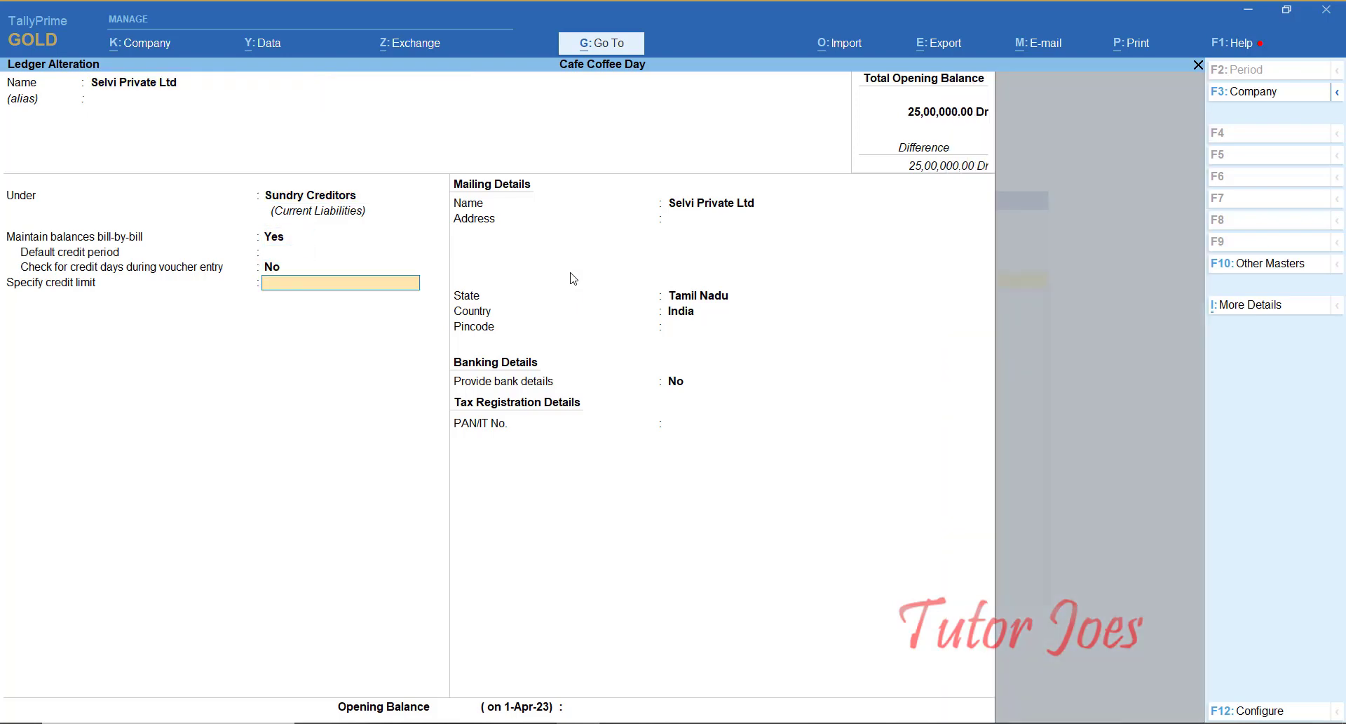
pyautogui.press('Return')
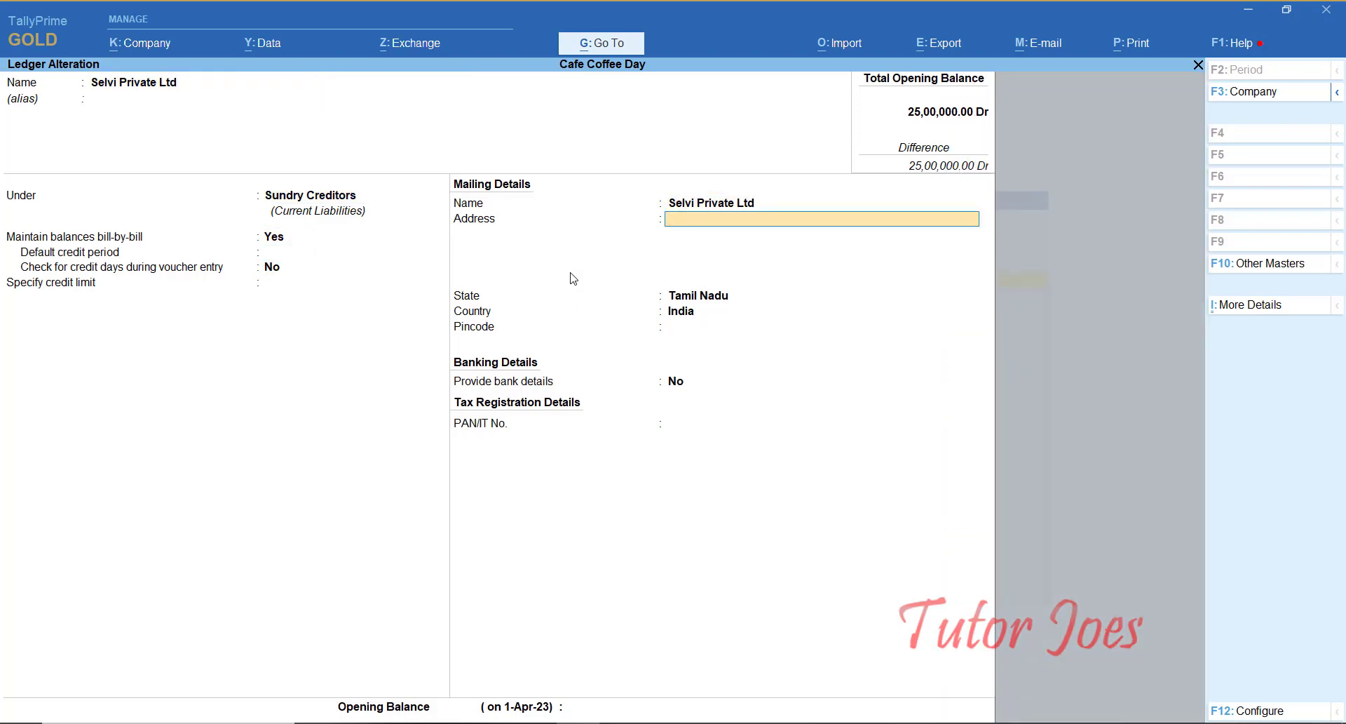
pyautogui.write('123/23D Mayar Nagar,')
pyautogui.press('Return')
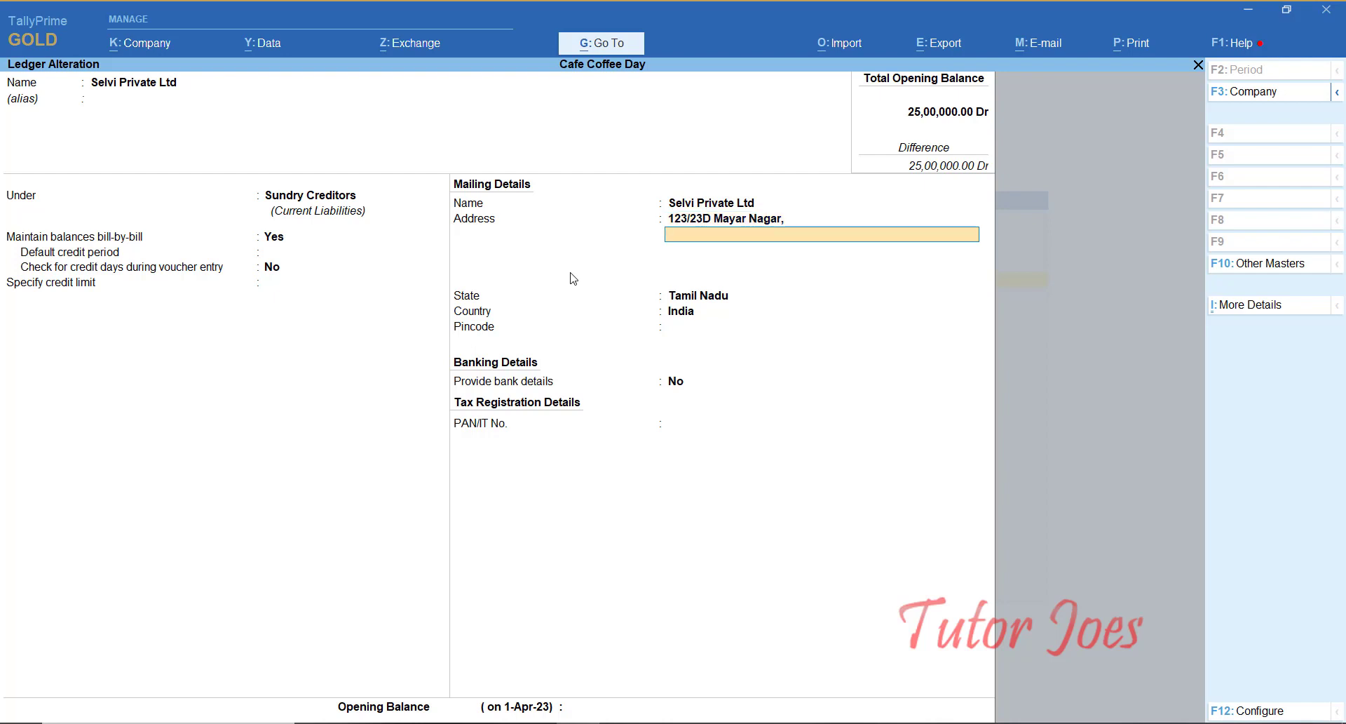
pyautogui.write('2nd Cross,')
pyautogui.press('Return')
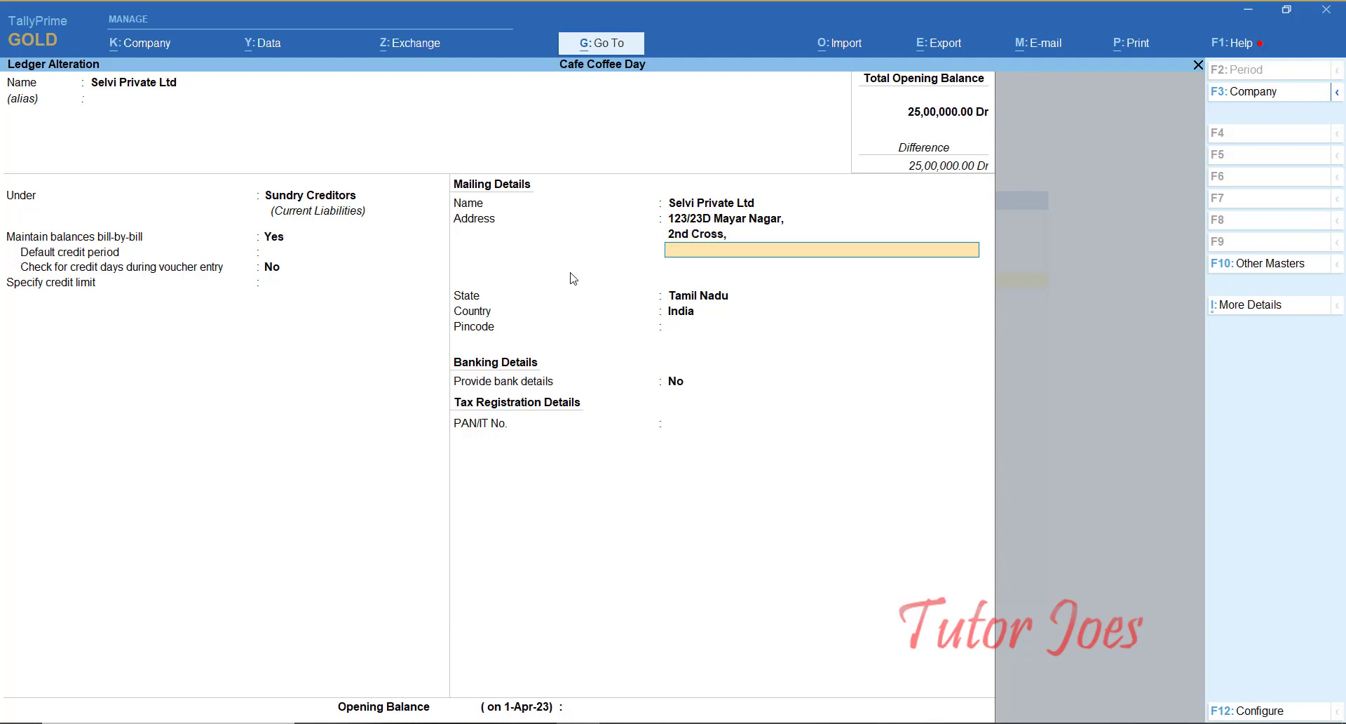
pyautogui.write('Salem')
pyautogui.press('Return')
pyautogui.press('Return')
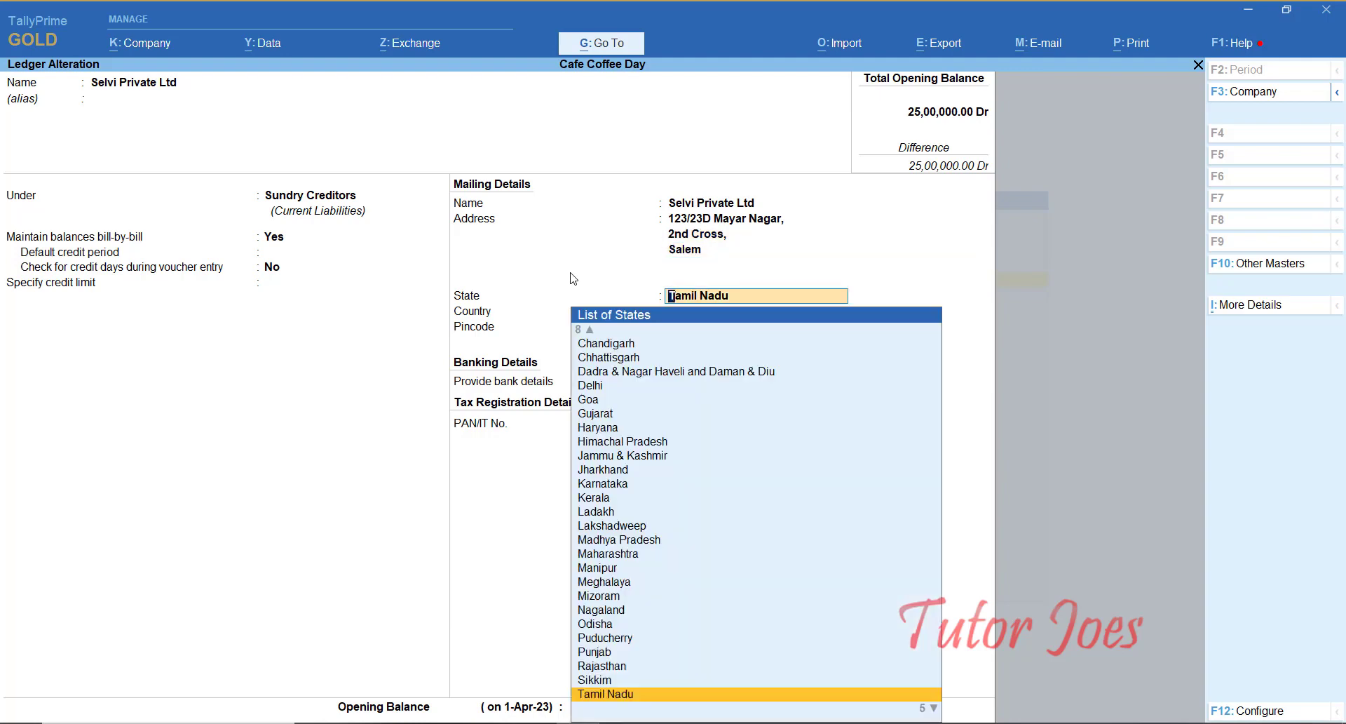
pyautogui.press('Return')
pyautogui.write('6')
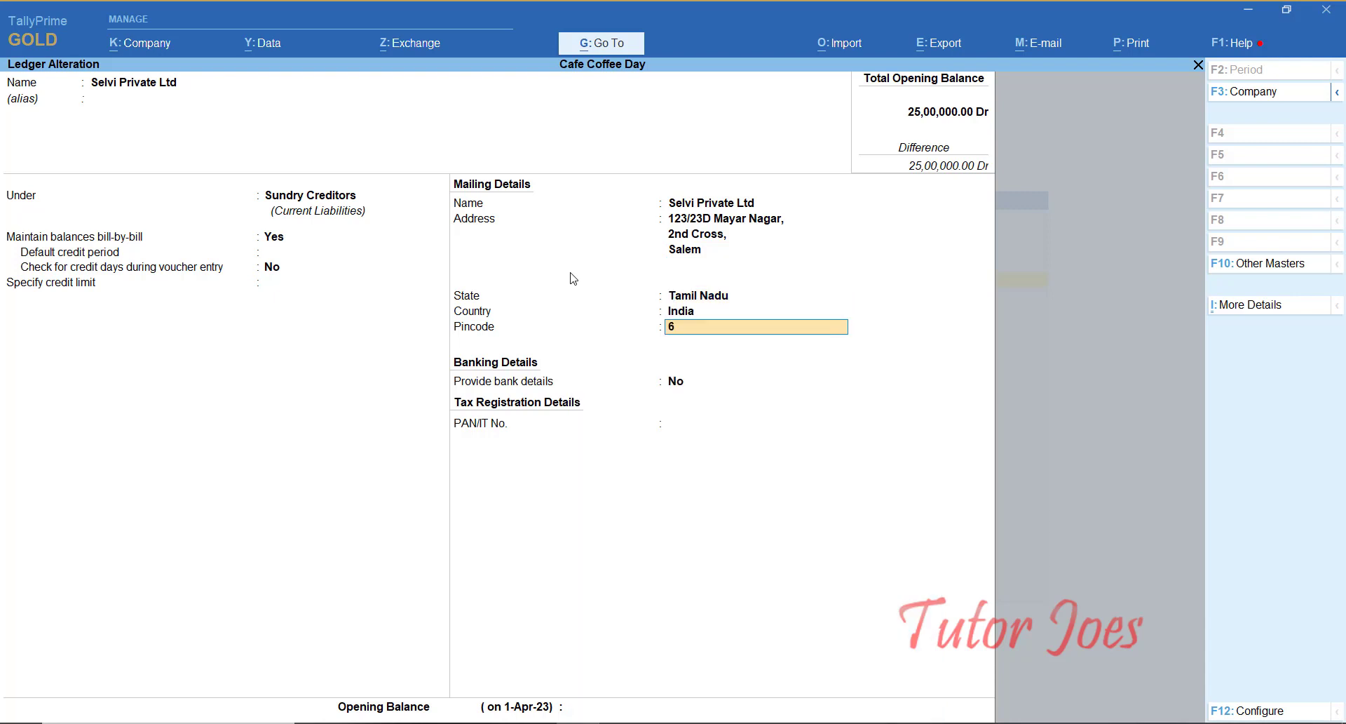
pyautogui.write('36007')
pyautogui.press('Return')
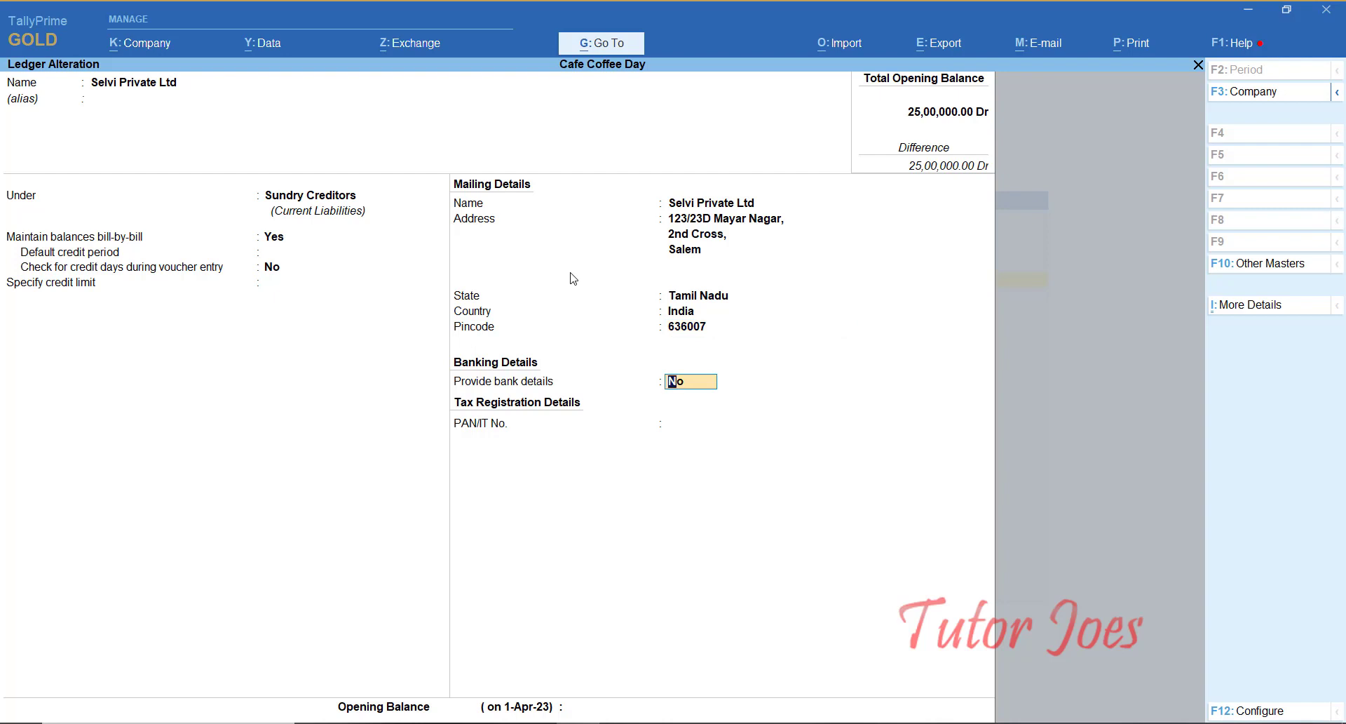
pyautogui.press('Return')
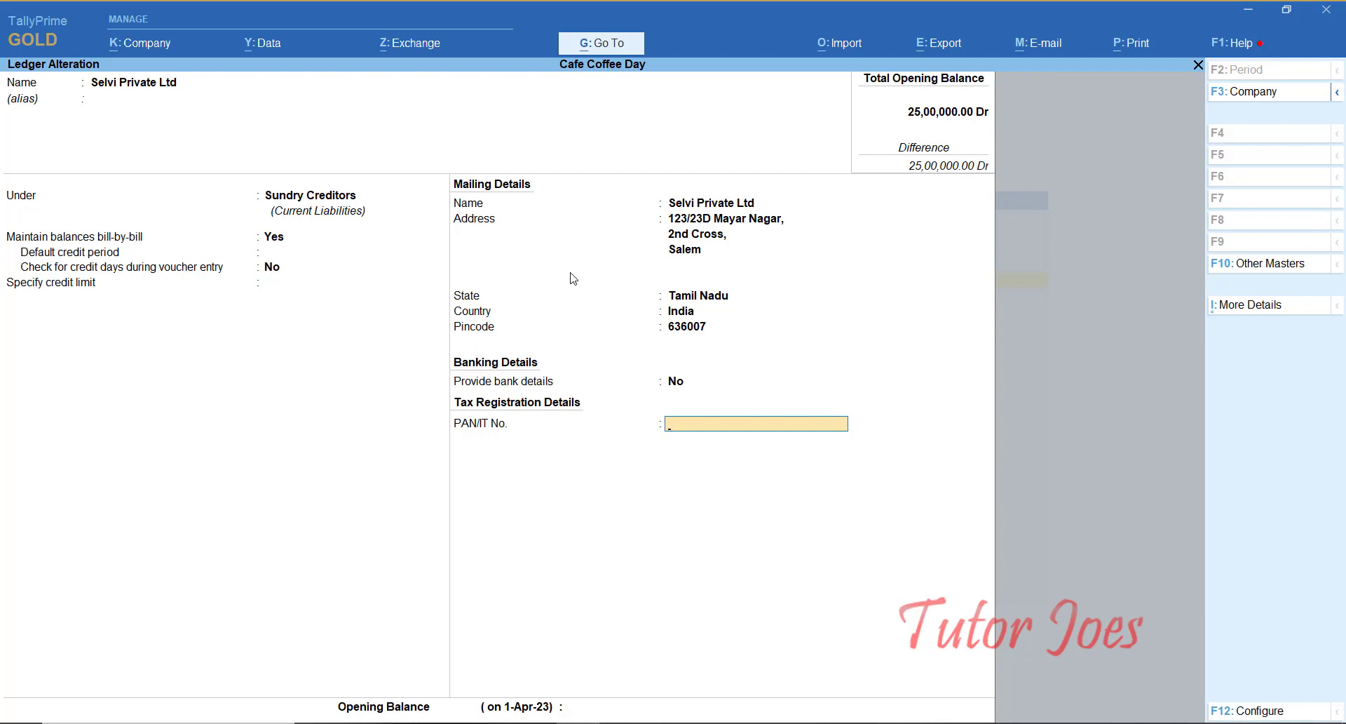
# - Enter the ledger's PAN number, fix the invalid fourth character, and save the ledger
pyautogui.write('ABCDF4576A')
pyautogui.press('Return')
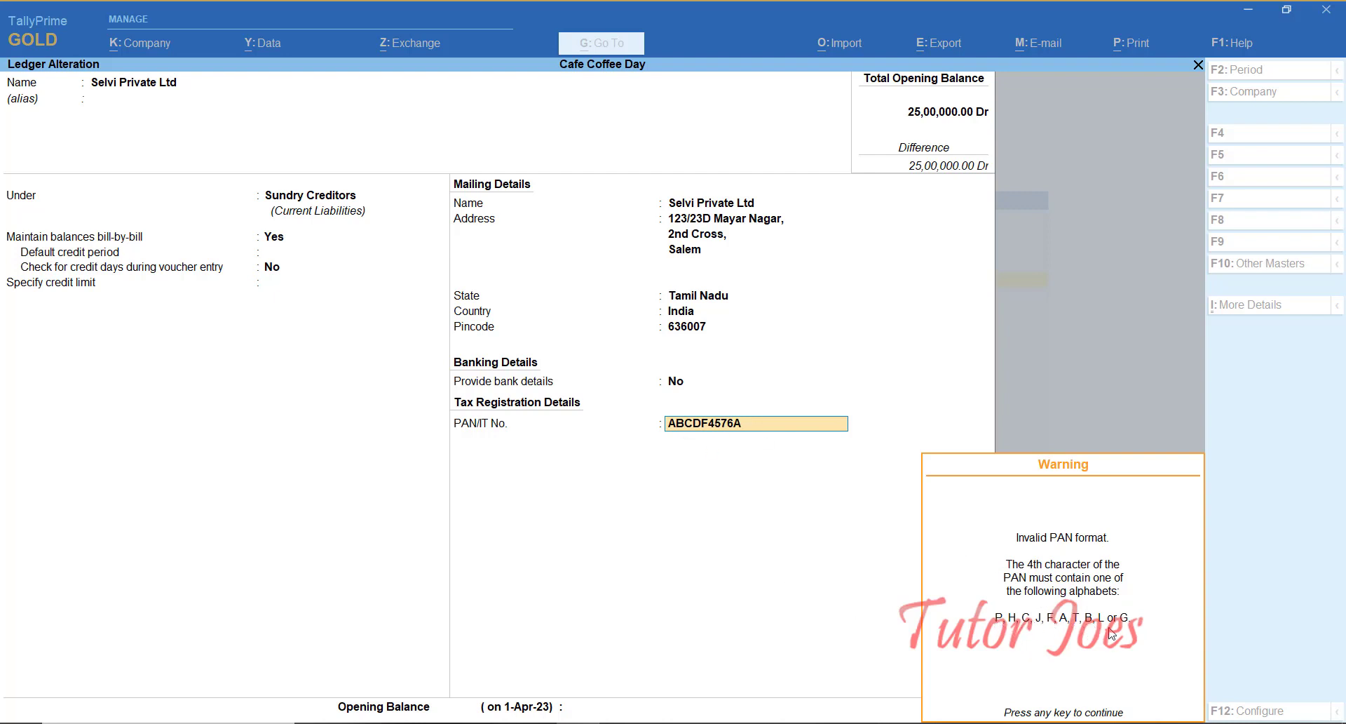
pyautogui.press('Return')
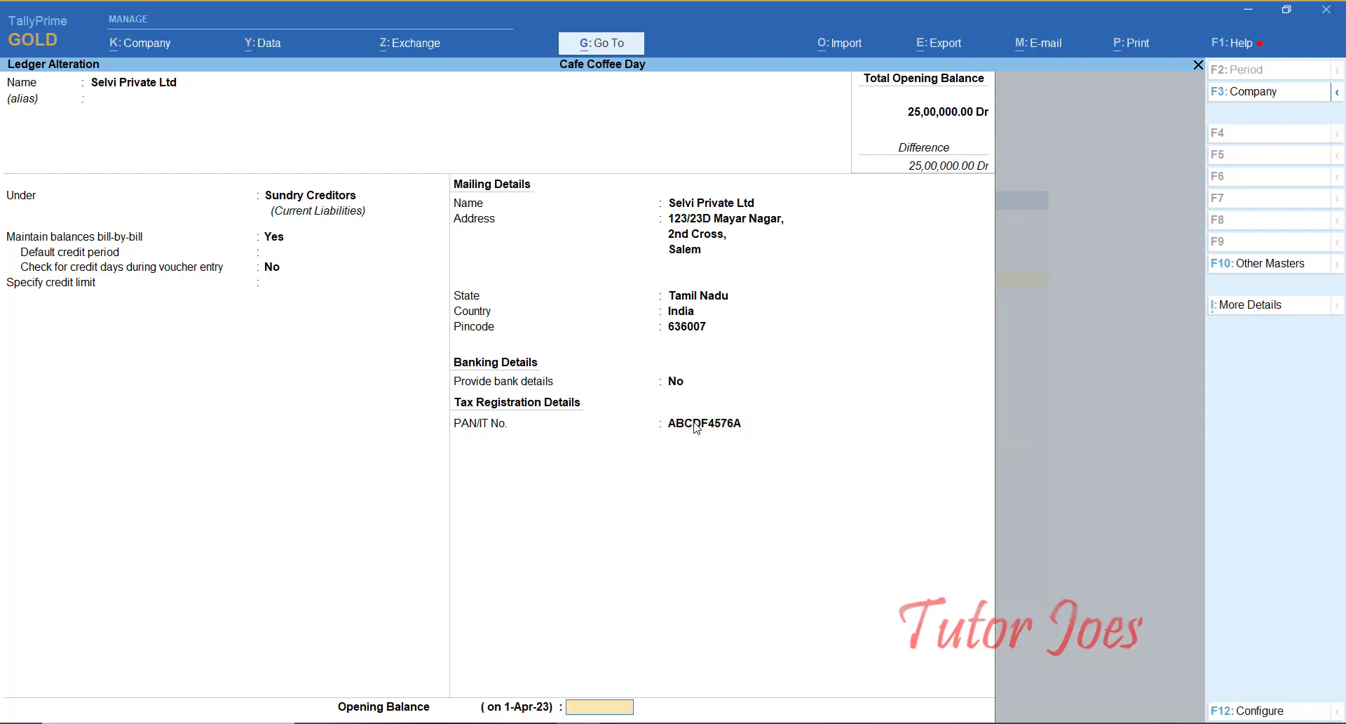
pyautogui.click(699, 425)
pyautogui.click(698, 425)
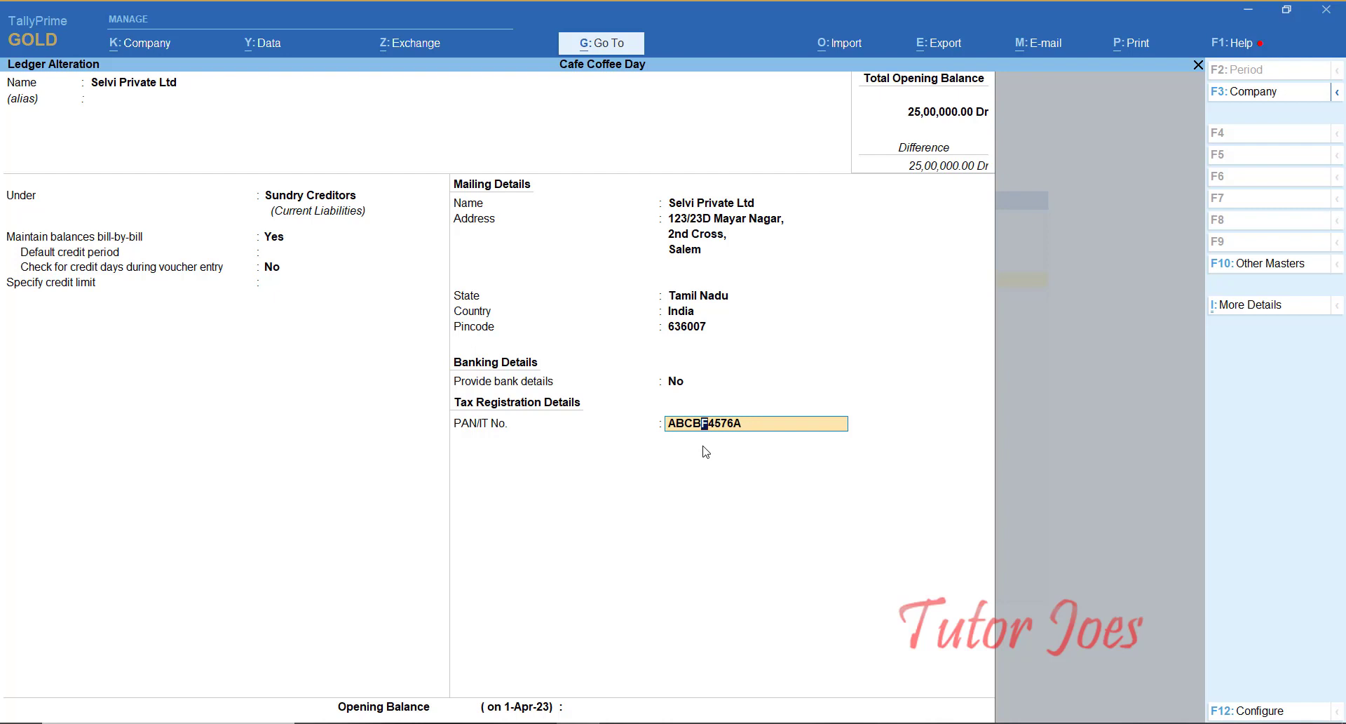
pyautogui.press('Return')
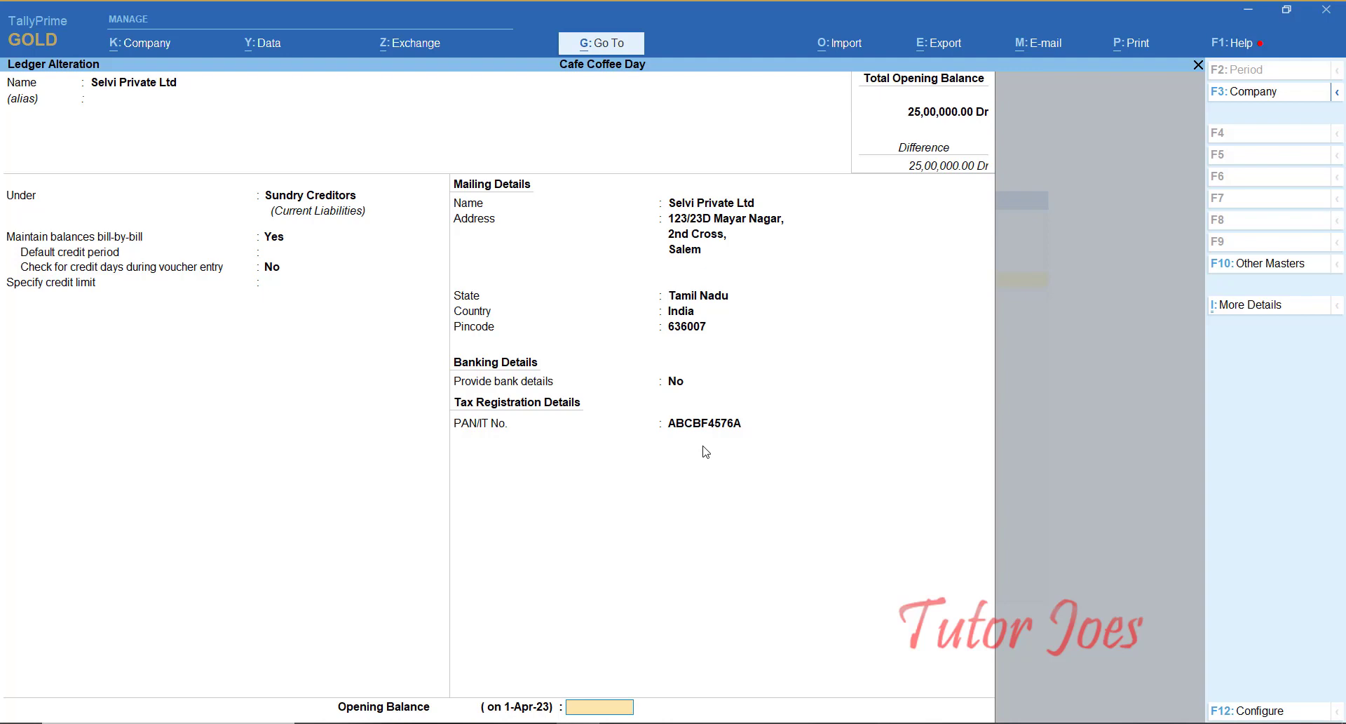
pyautogui.press('Return')
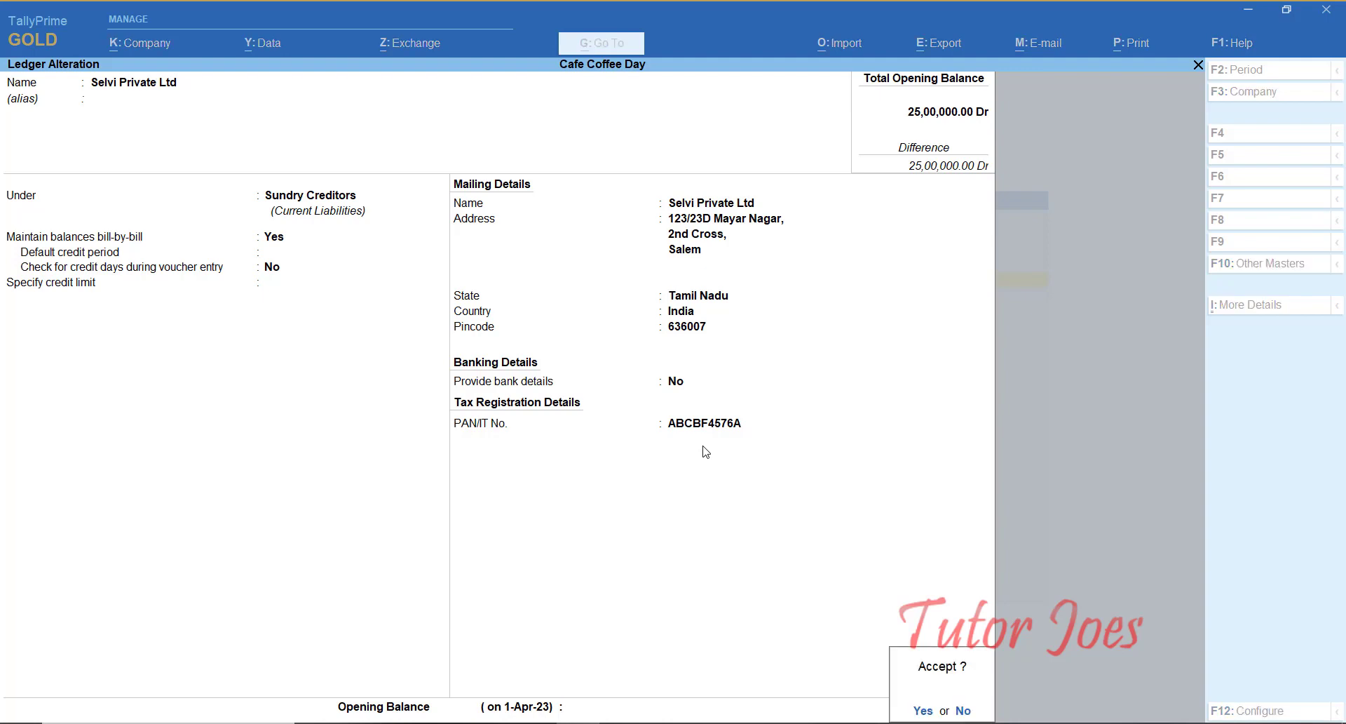
pyautogui.press('y')
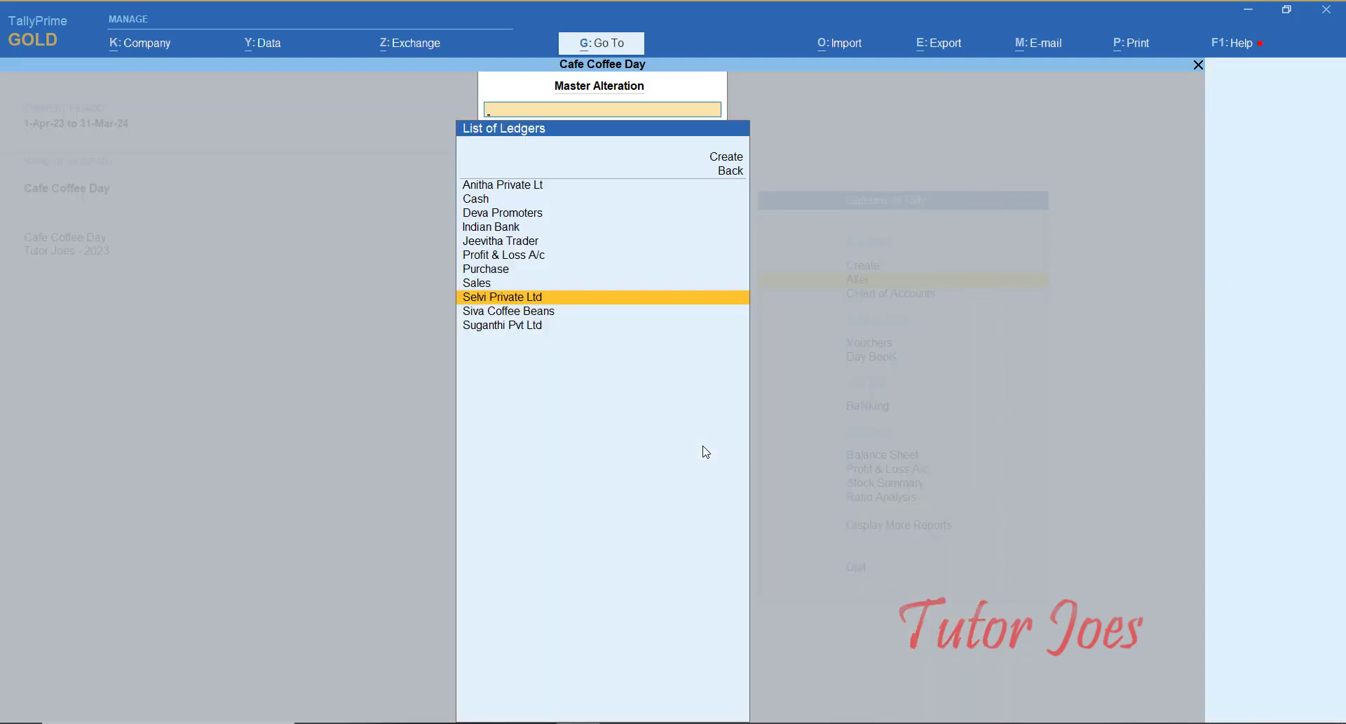
# - Go to Banking > Payment Advice to choose a ledger
pyautogui.press('Escape')
pyautogui.press('Escape')
pyautogui.press('Down')
pyautogui.press('Down')
pyautogui.press('Down')
pyautogui.press('Down')
pyautogui.press('Return')
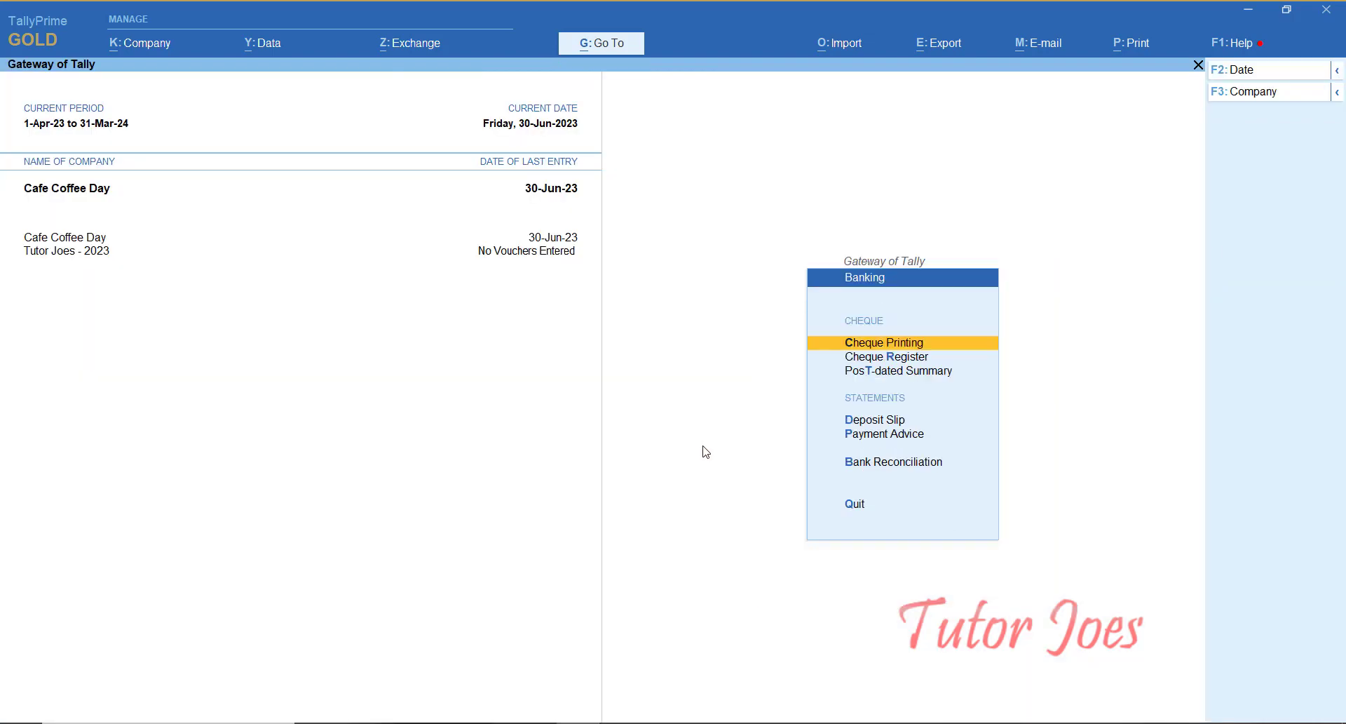
pyautogui.press('Down')
pyautogui.press('Down')
pyautogui.press('Down')
pyautogui.press('Down')
pyautogui.press('Return')
pyautogui.press('Down')
pyautogui.press('Down')
pyautogui.press('Down')
pyautogui.press('Down')
pyautogui.press('Down')
# - Preview Selvi Private Ltd's payment advice for the Indian Bank payment with the Salem address
pyautogui.press('Return')
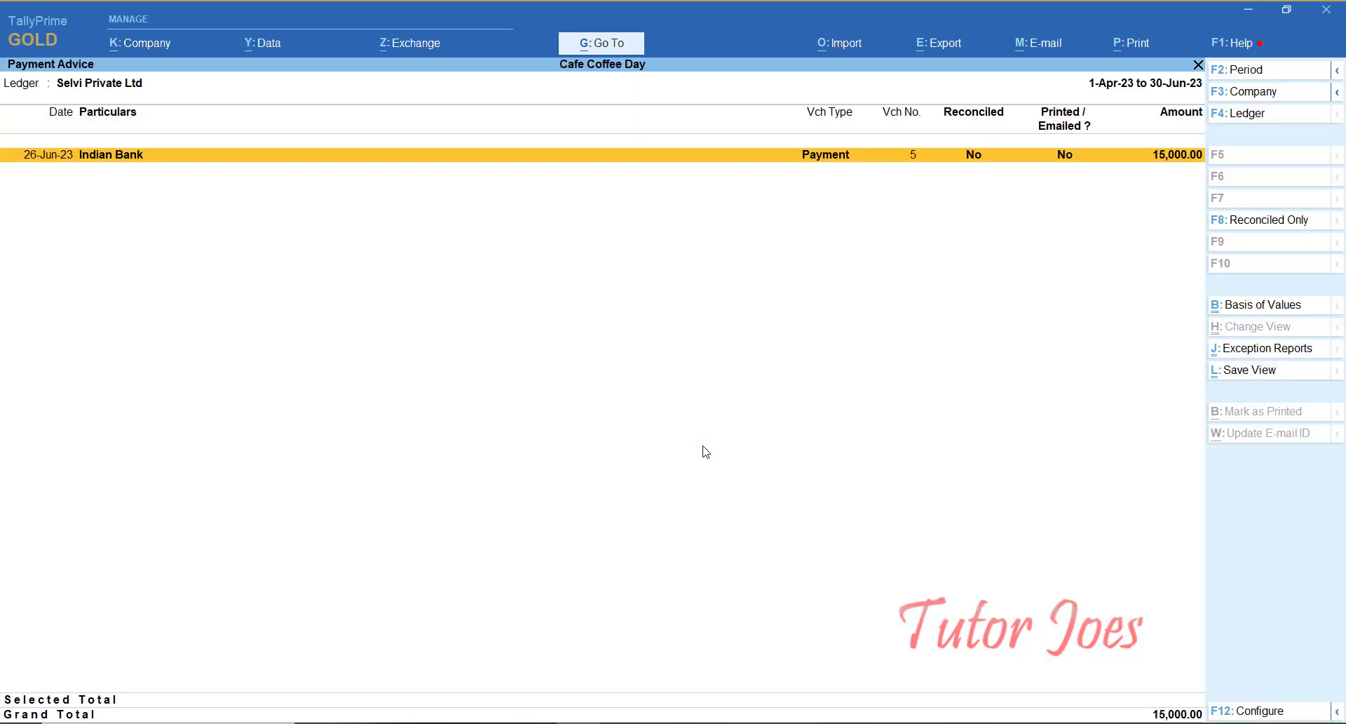
pyautogui.press('space')
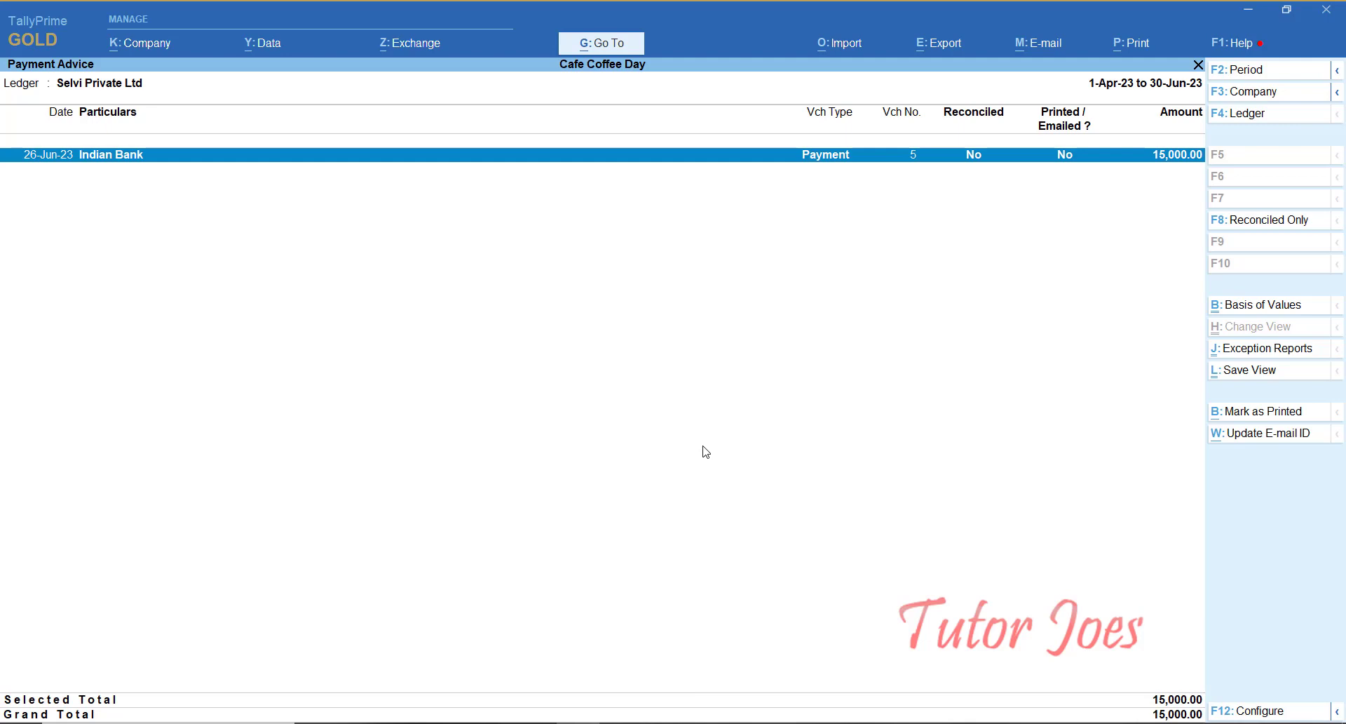
pyautogui.hotkey('ctrl', 'p')
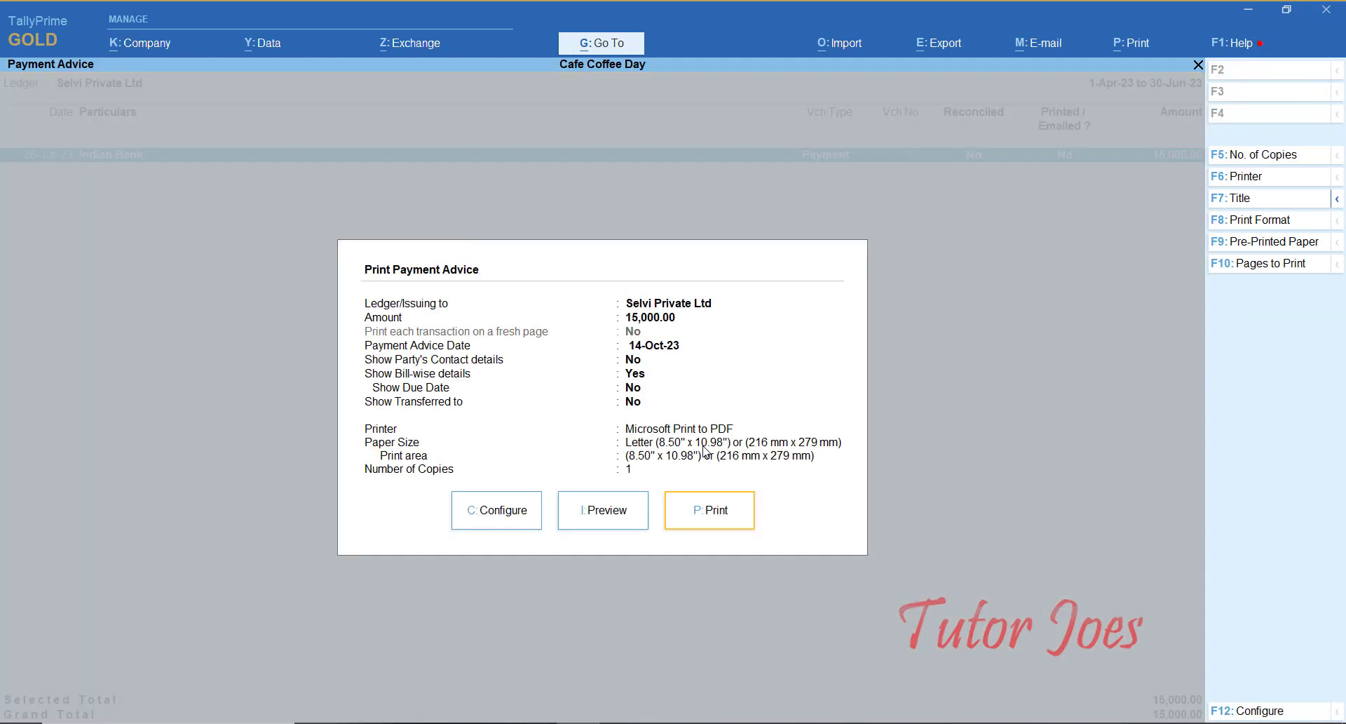
pyautogui.press('i')
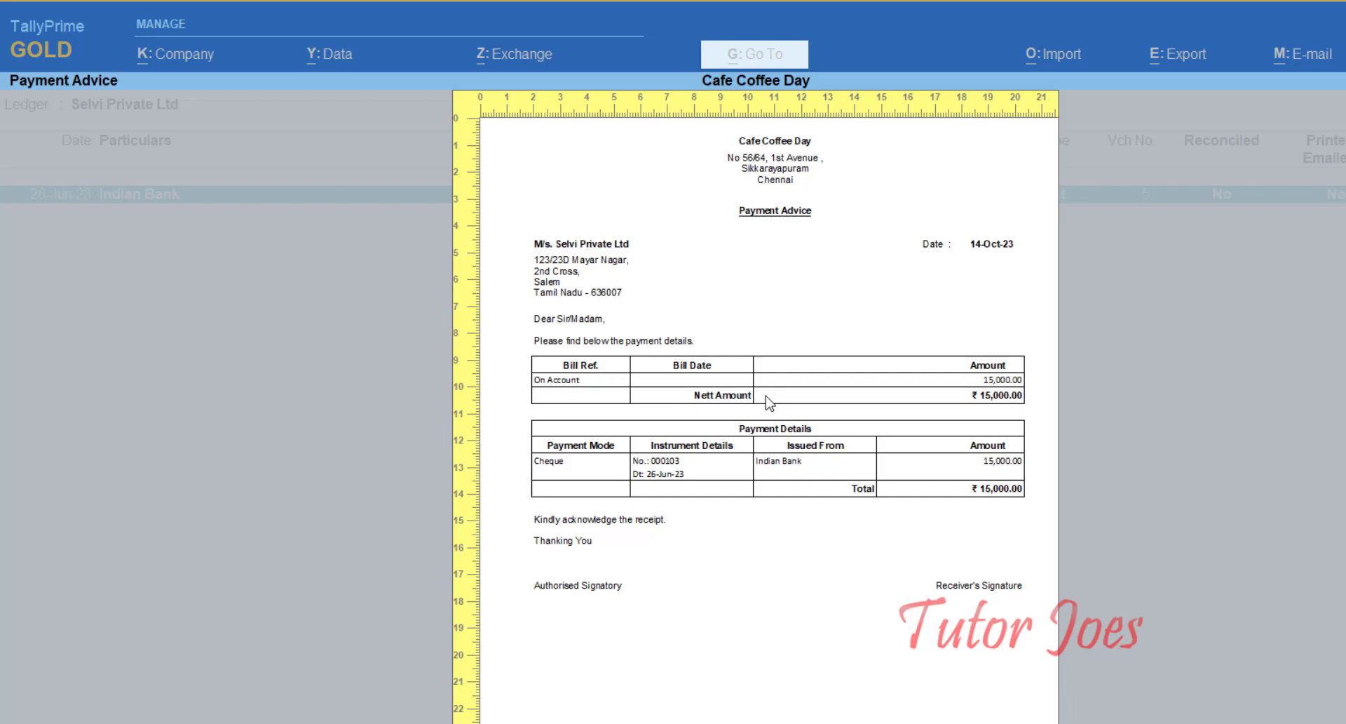
# - Close the preview and bring up the print configuration settings
pyautogui.press('Escape')
pyautogui.hotkey('alt', 'p')
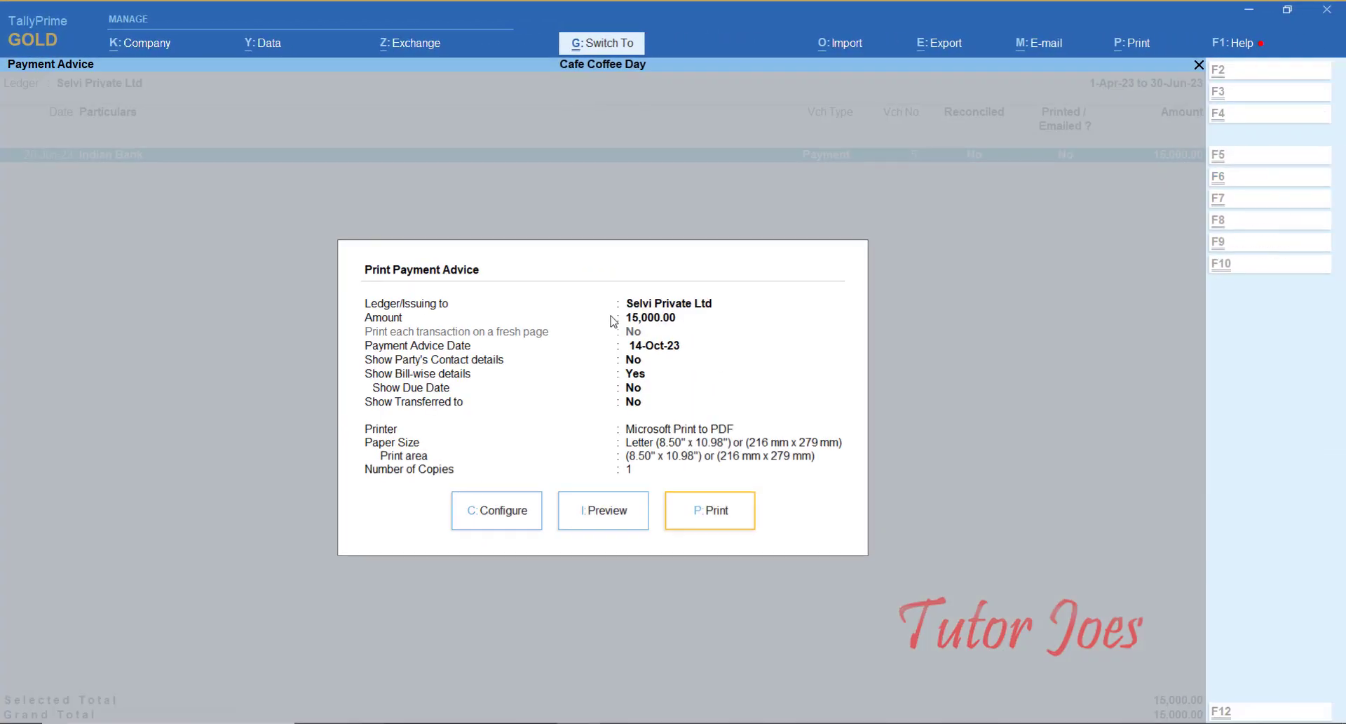
pyautogui.press('c')
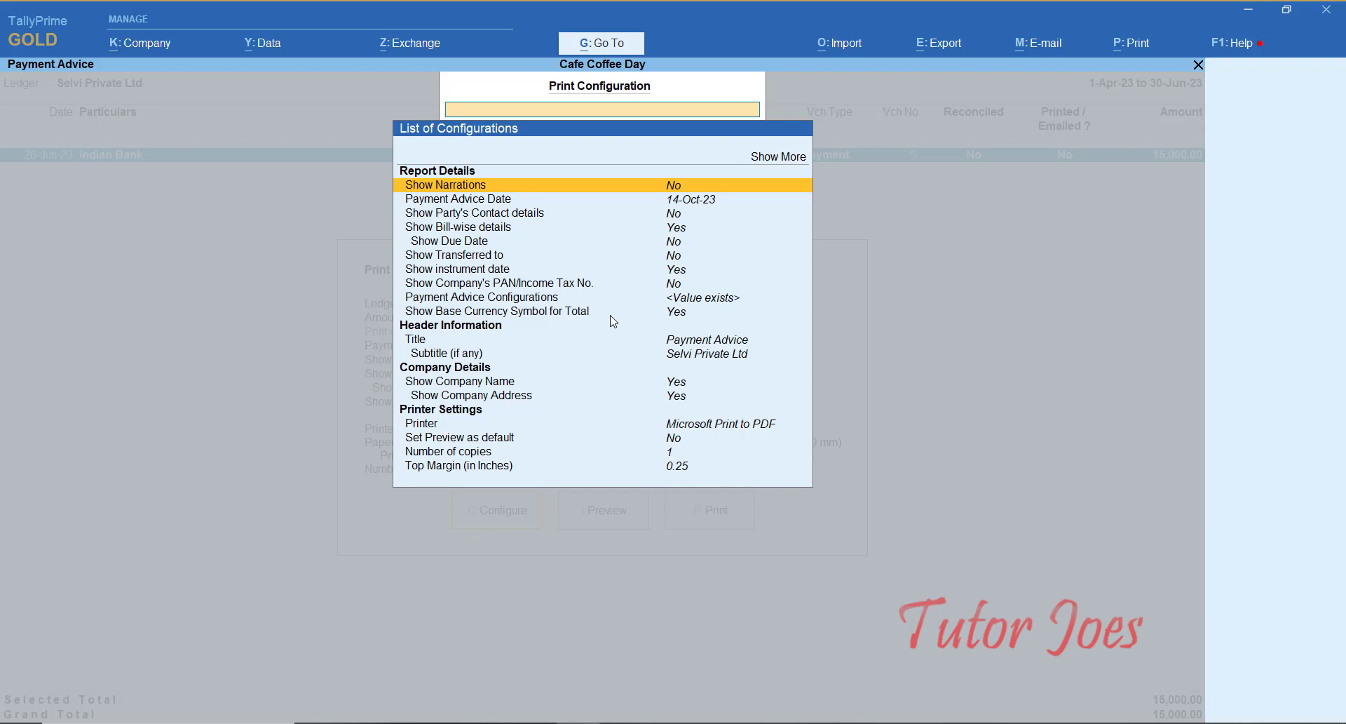
# - Set Show Due Date to Yes and return to the Print Payment Advice dialog
pyautogui.press('Down')
pyautogui.press('Down')
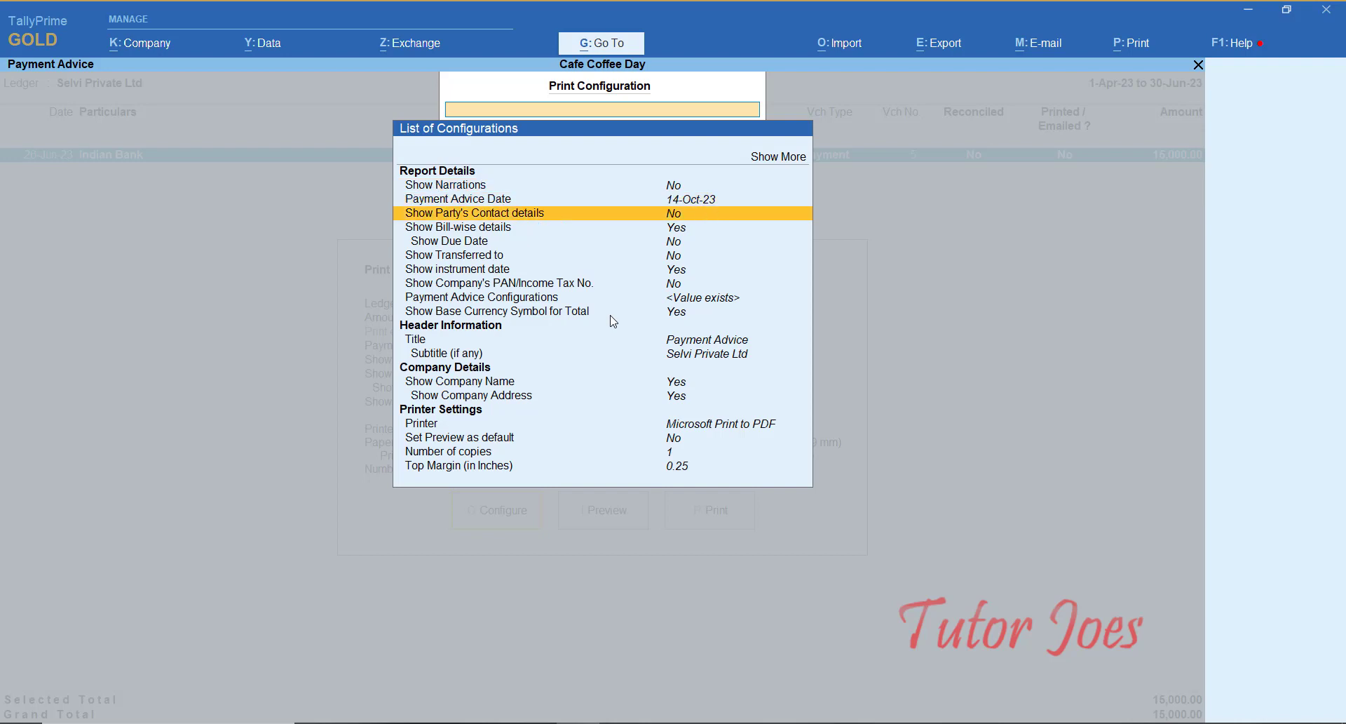
pyautogui.press('Down')
pyautogui.press('Down')
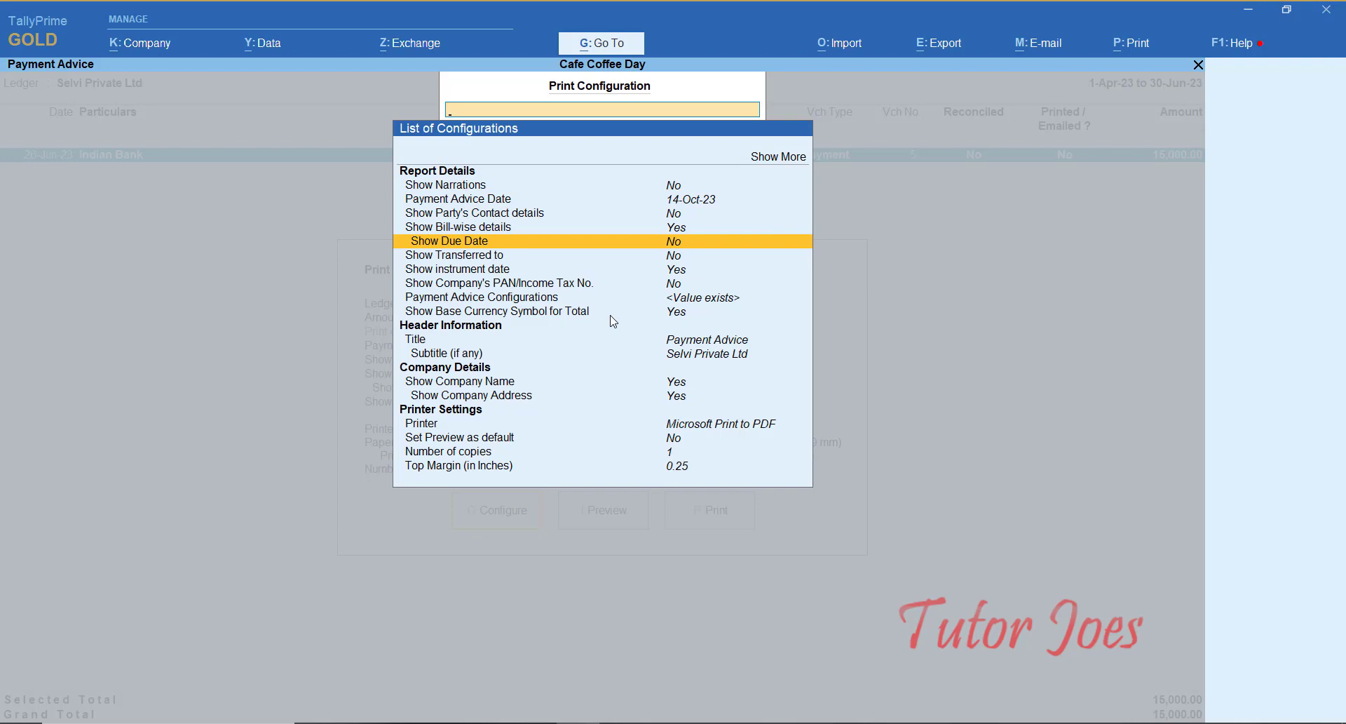
pyautogui.press('Up')
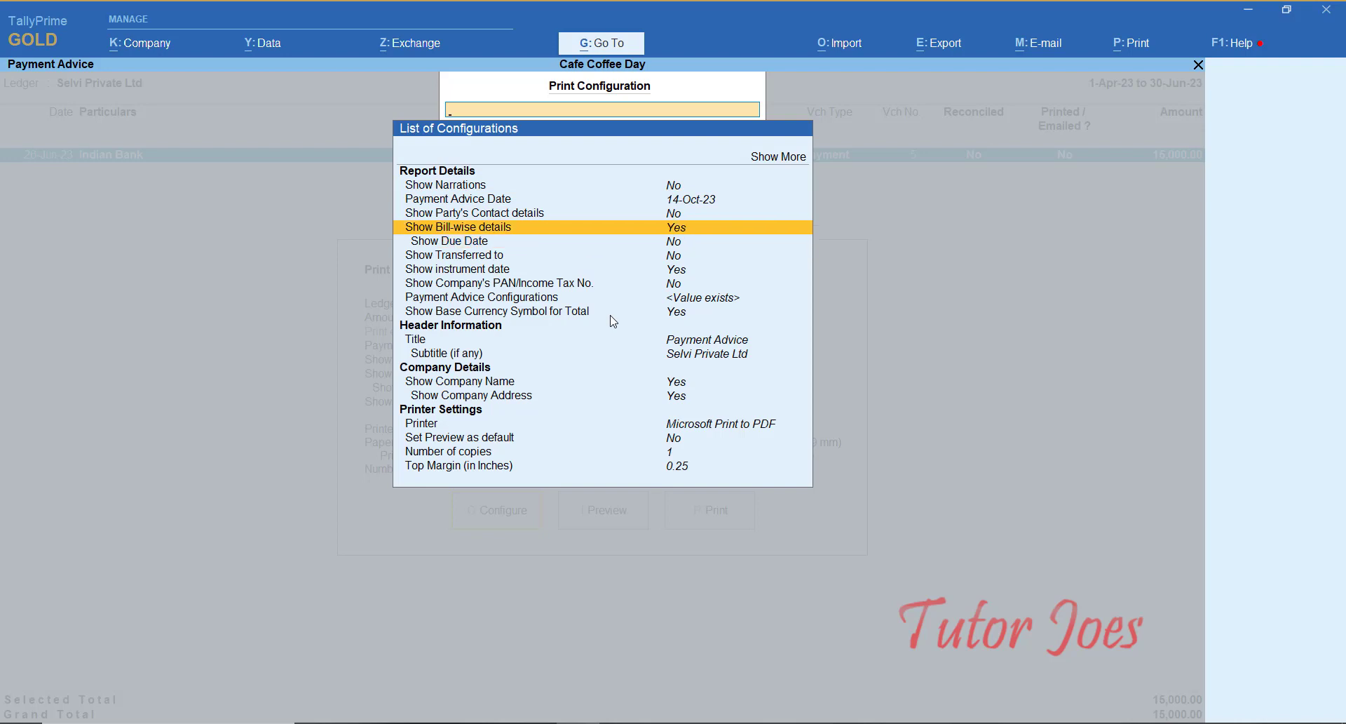
pyautogui.press('Down')
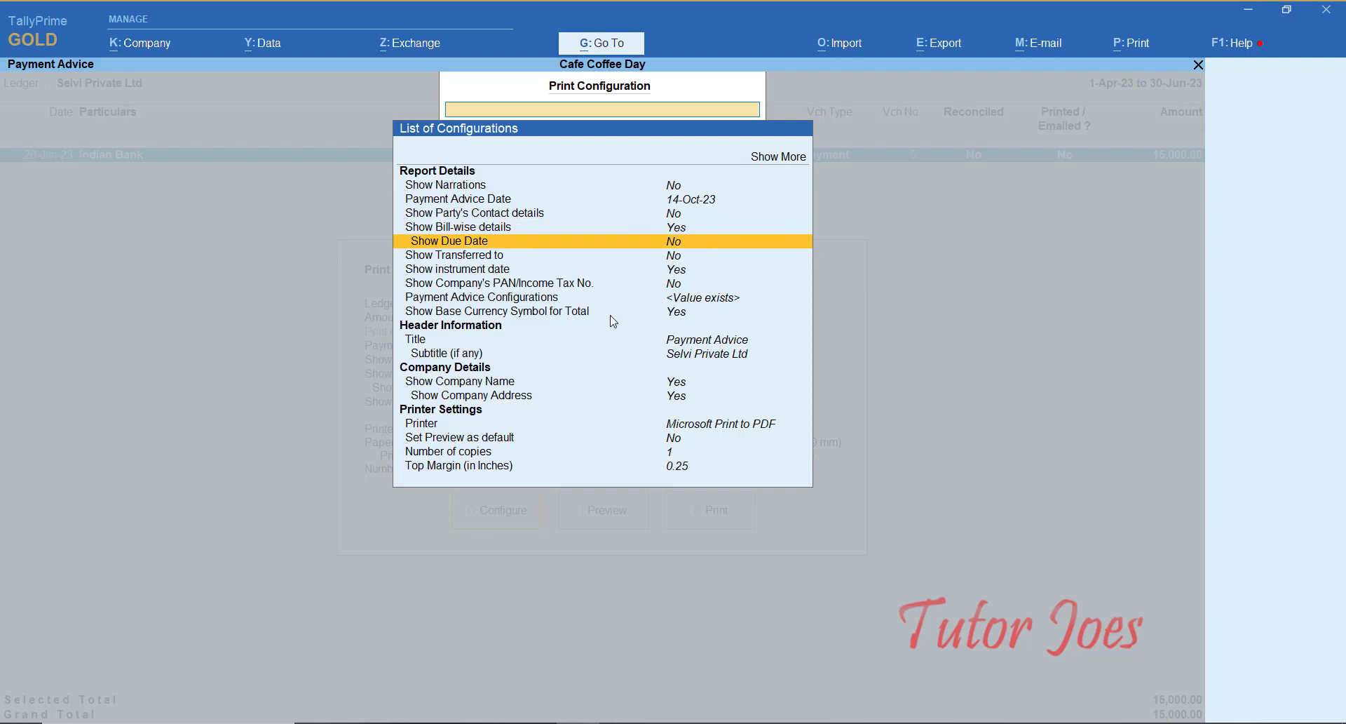
pyautogui.press('Return')
pyautogui.press('Down')
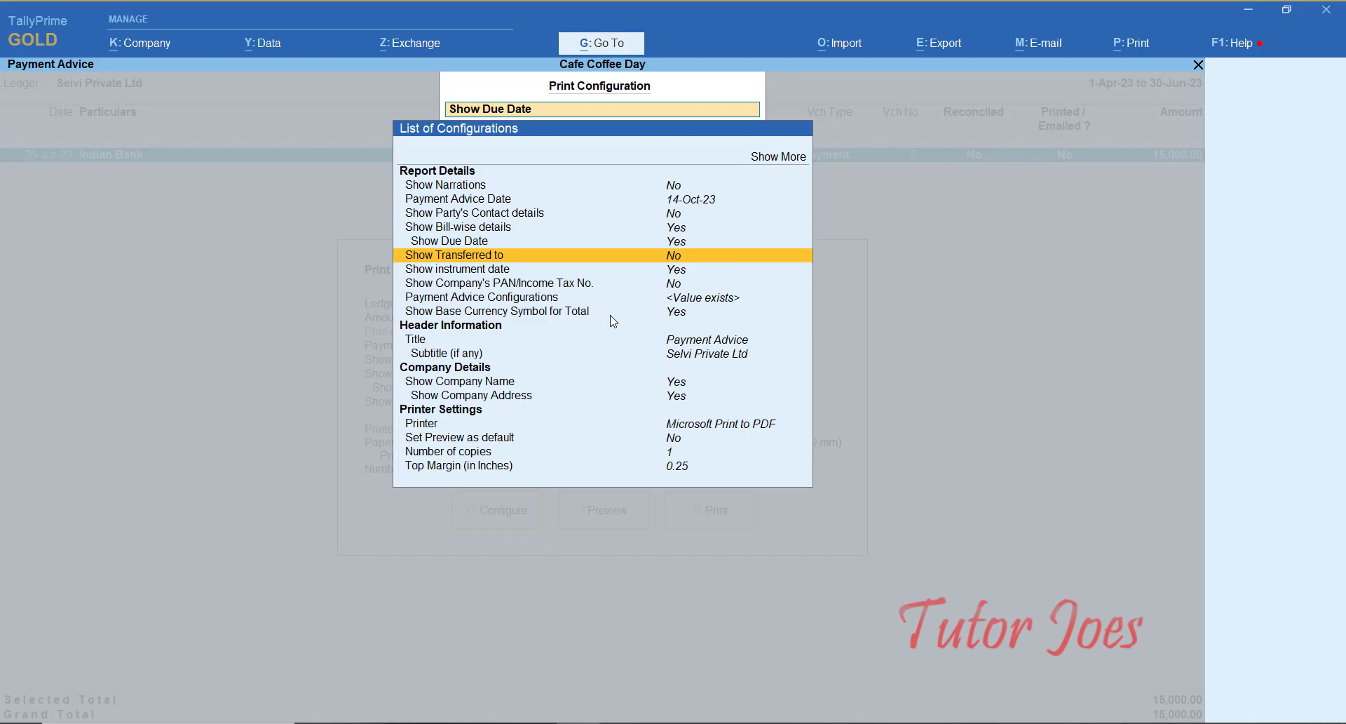
pyautogui.press('Escape')
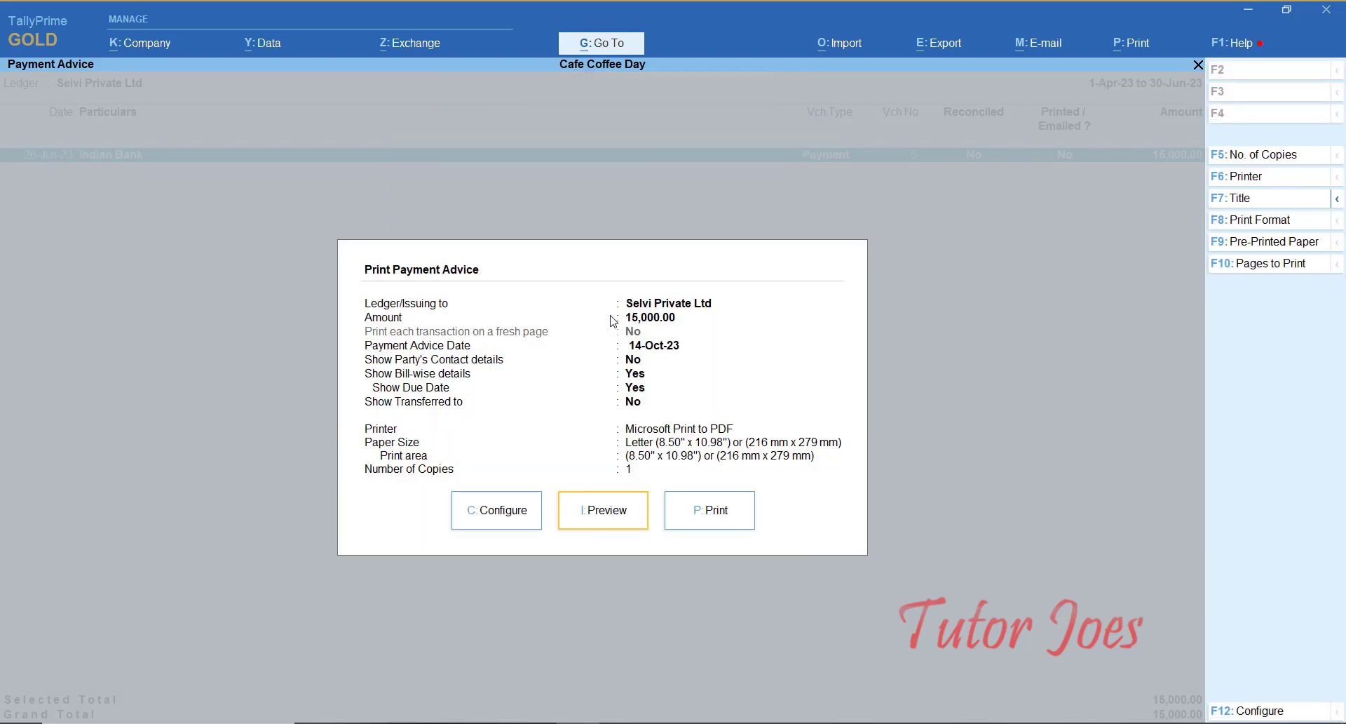
# - Preview the advice with its new Due Date column, then exit to the ledger list
pyautogui.press('Return')
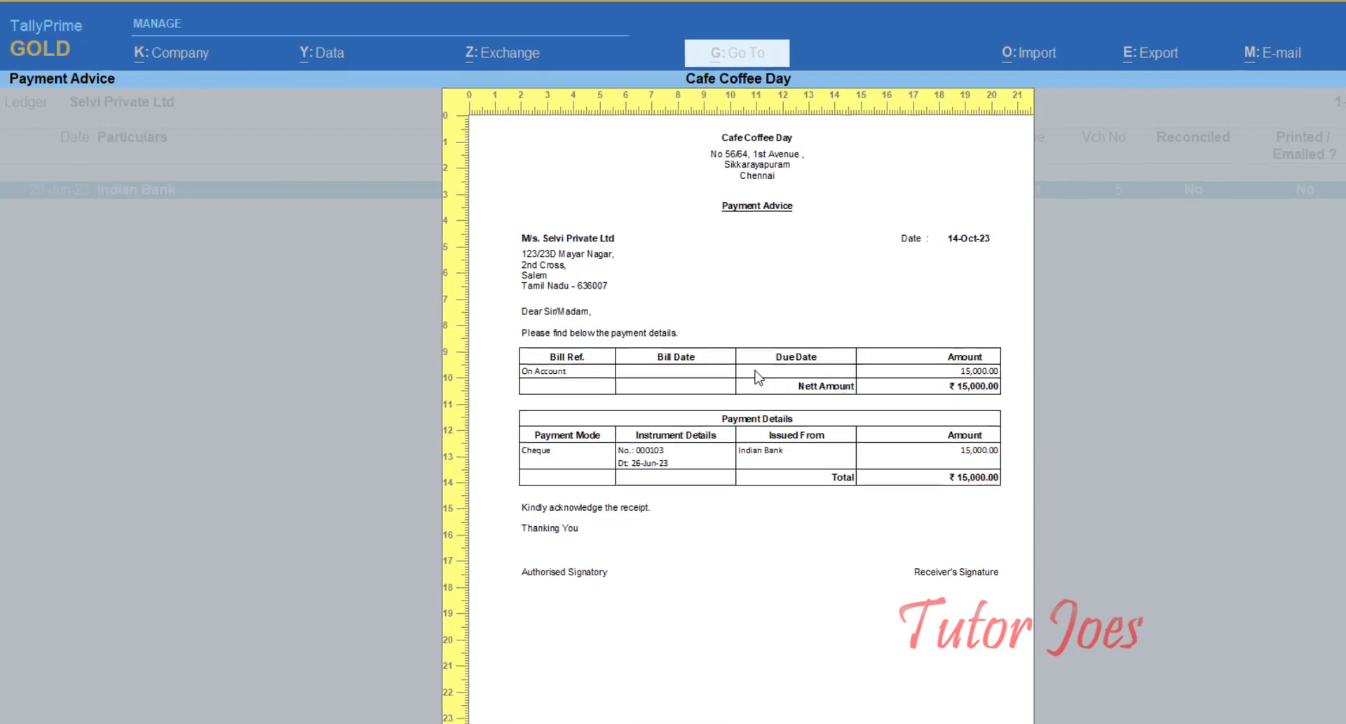
pyautogui.press('Escape')
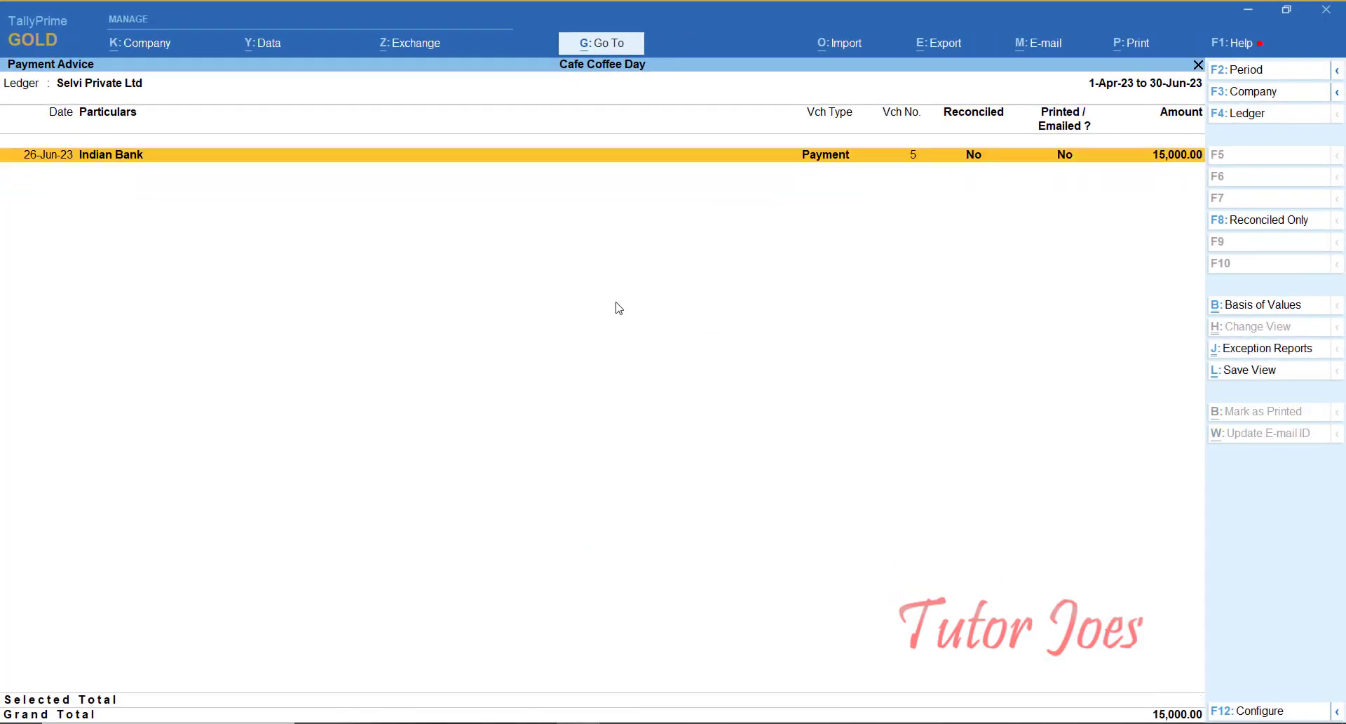
pyautogui.press('Escape')
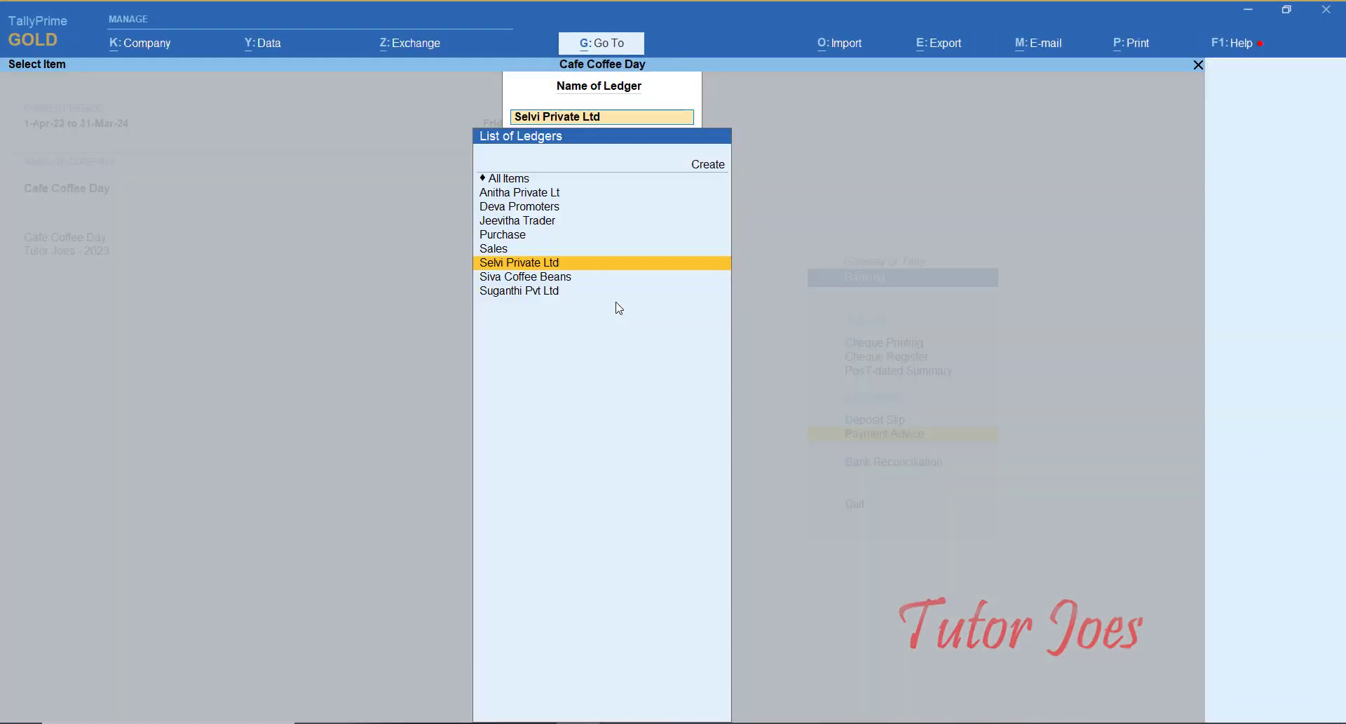
pyautogui.press('Escape')
# - Show the Day Book for 1-4-2023 to 31-3-2024 and open Selvi's Payment voucher No. 5
pyautogui.press('Escape')
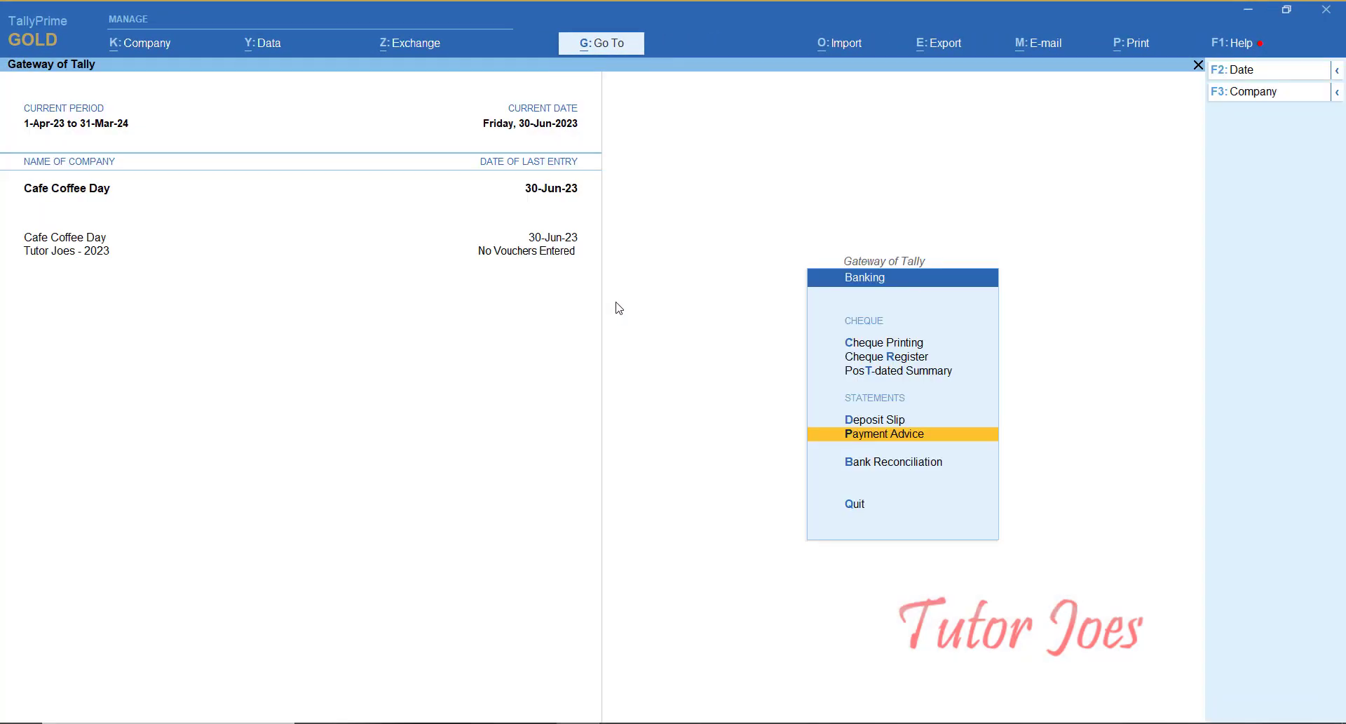
pyautogui.press('Escape')
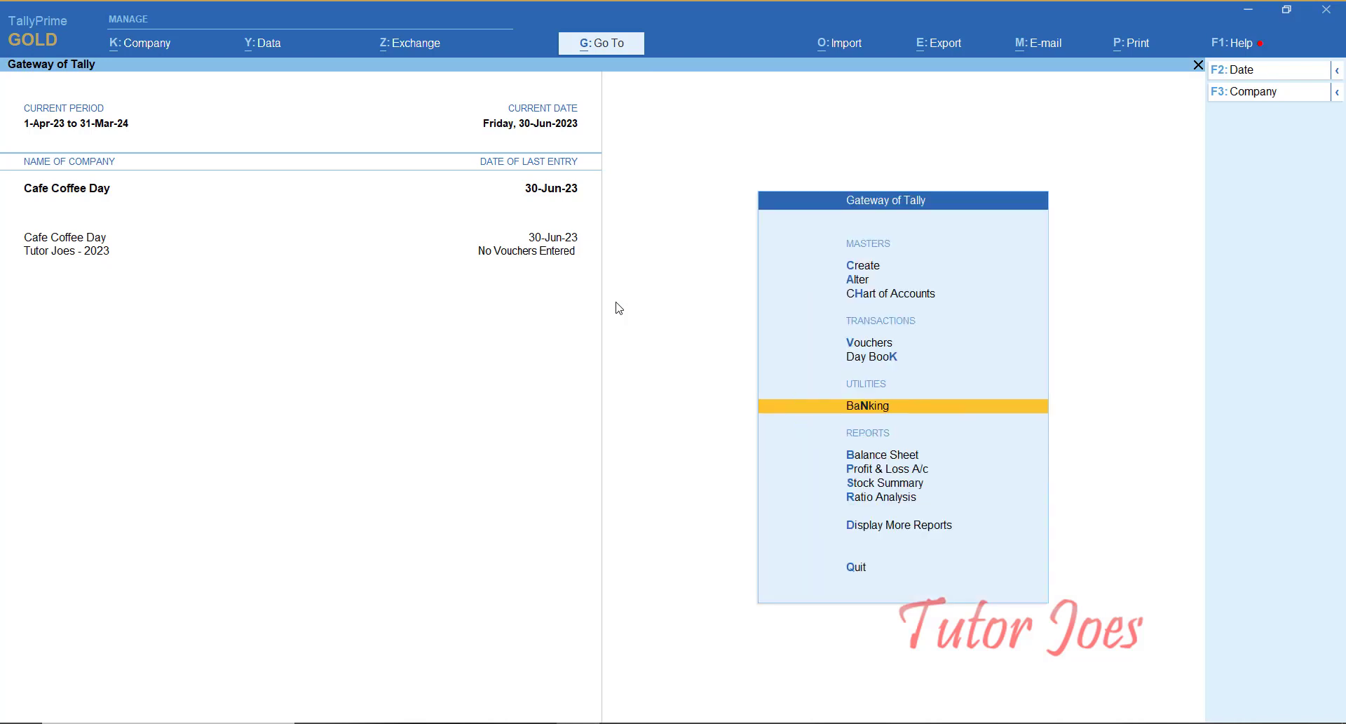
pyautogui.press('Up')
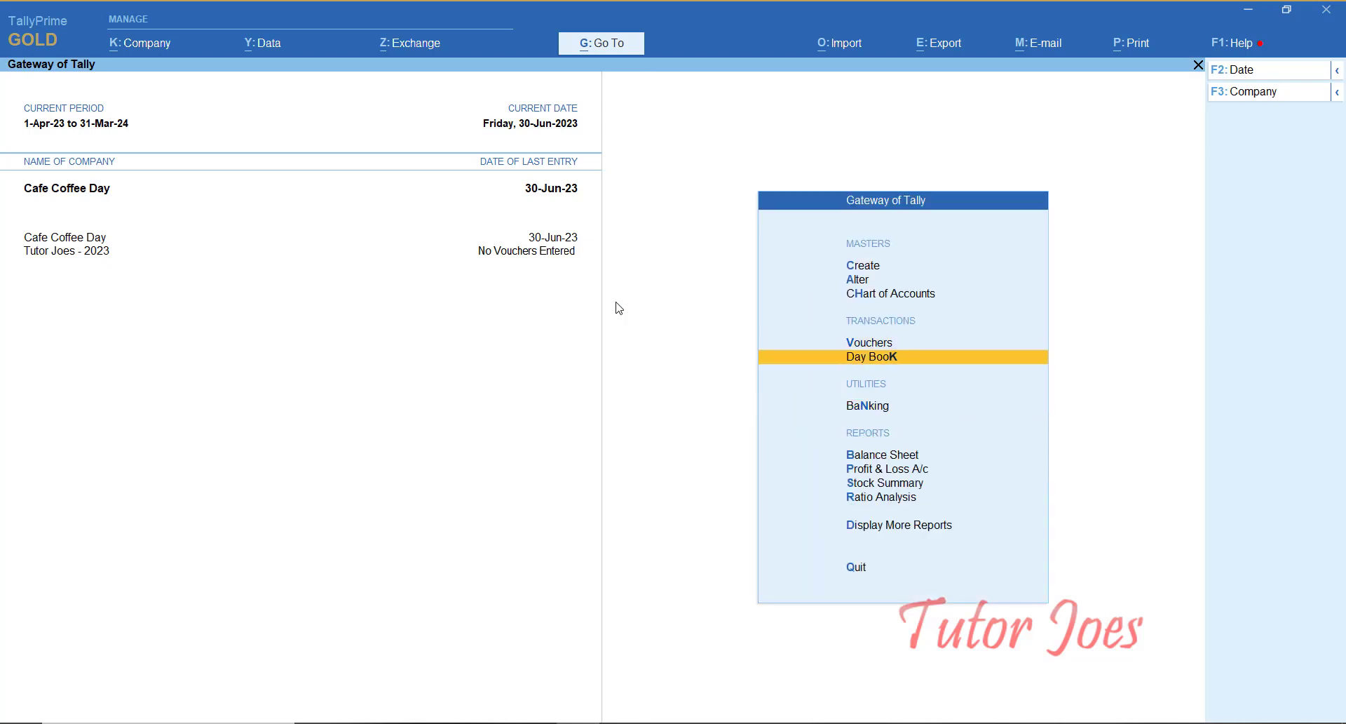
pyautogui.press('Return')
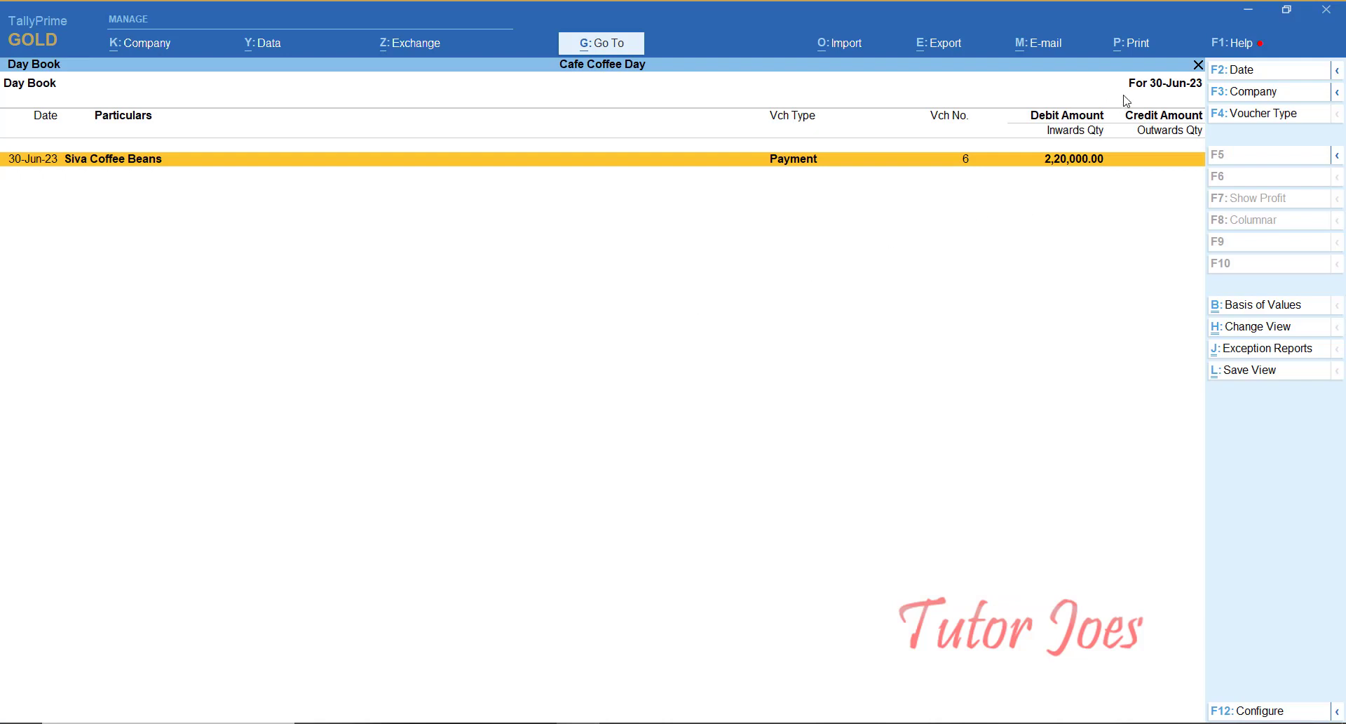
pyautogui.press('alt')
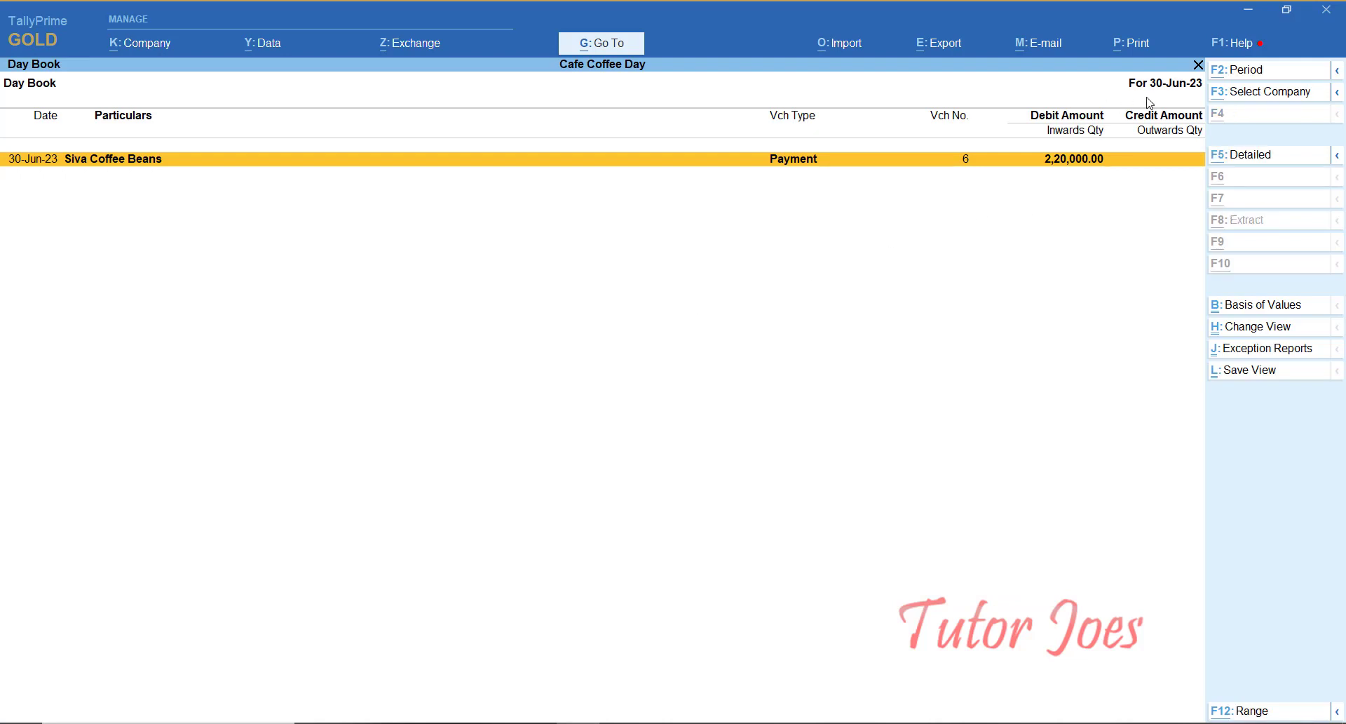
pyautogui.hotkey('alt', 'F2')
pyautogui.write('1-4')
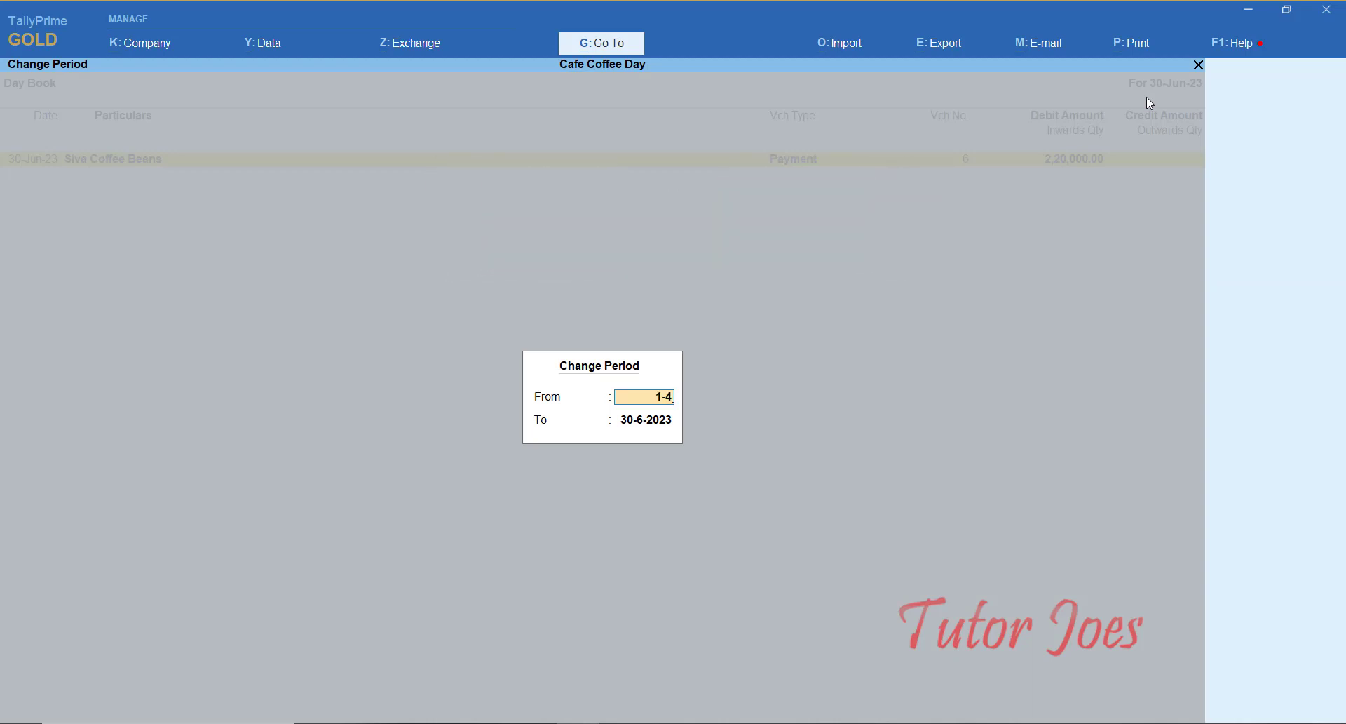
pyautogui.press('Return')
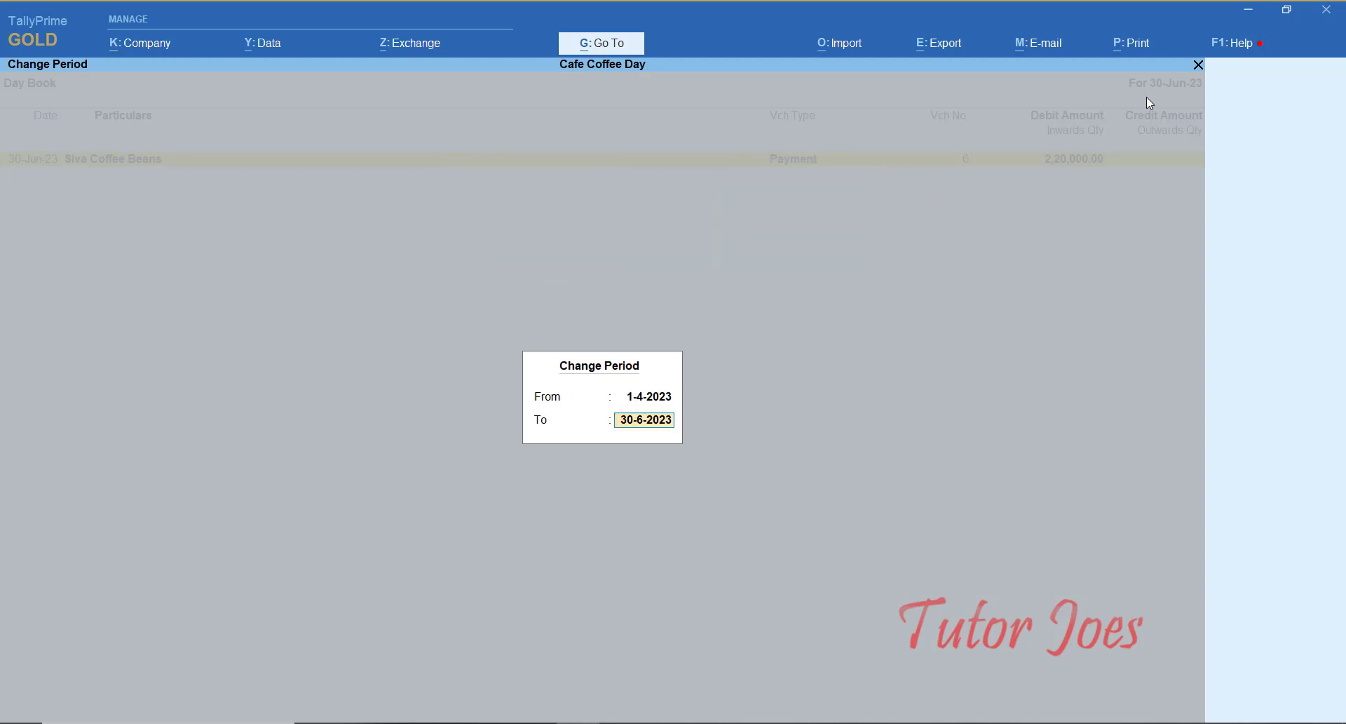
pyautogui.write('31-3')
pyautogui.press('Return')
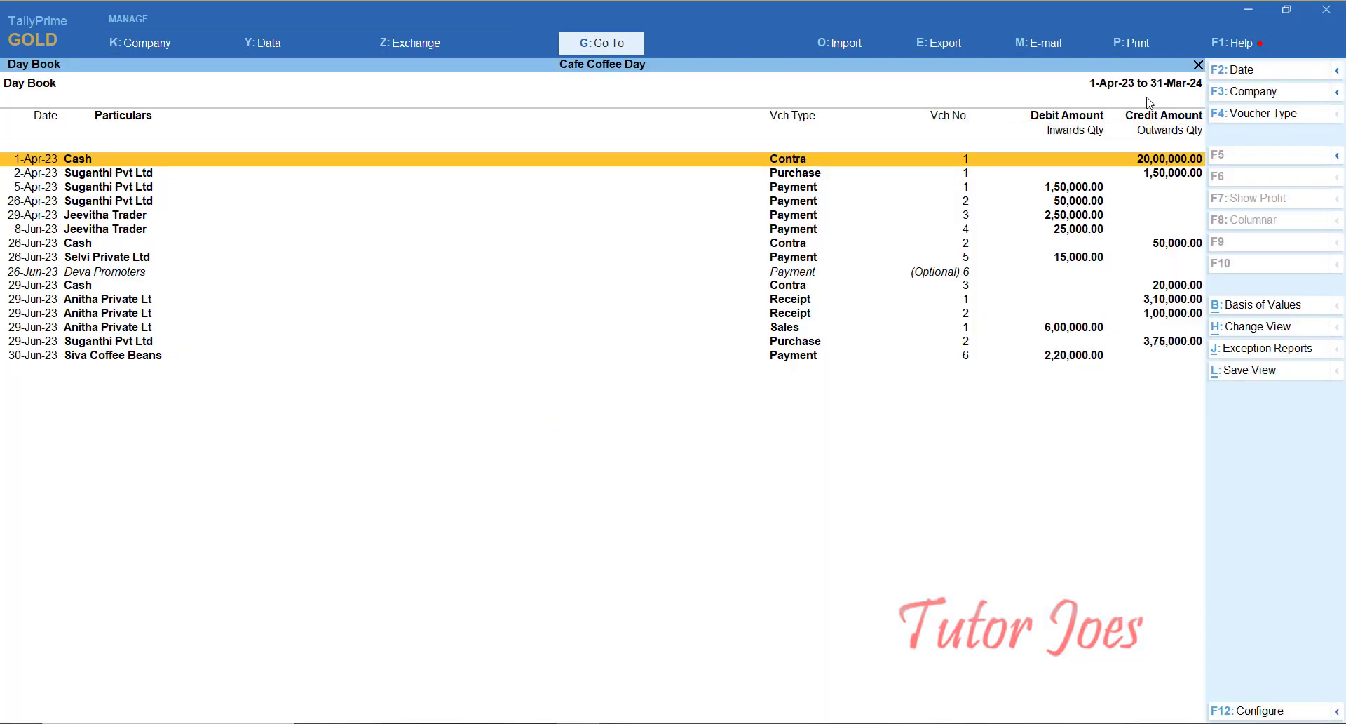
pyautogui.press('Down')
pyautogui.press('Down')
pyautogui.press('Down')
pyautogui.press('Down')
pyautogui.press('Down')
pyautogui.press('Down')
pyautogui.press('Down')
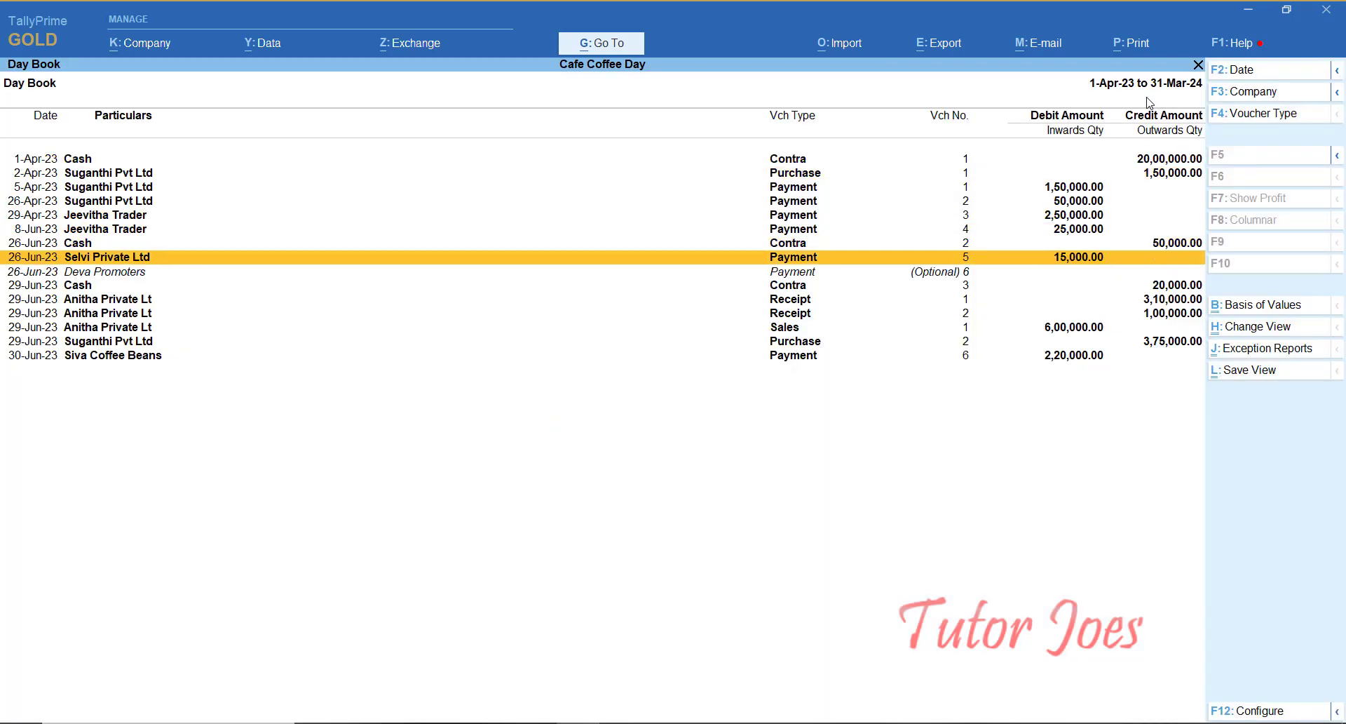
pyautogui.press('Return')
# - Change the bill allocation to New Ref 5 due in 45 days, and save the voucher
pyautogui.press('Return')
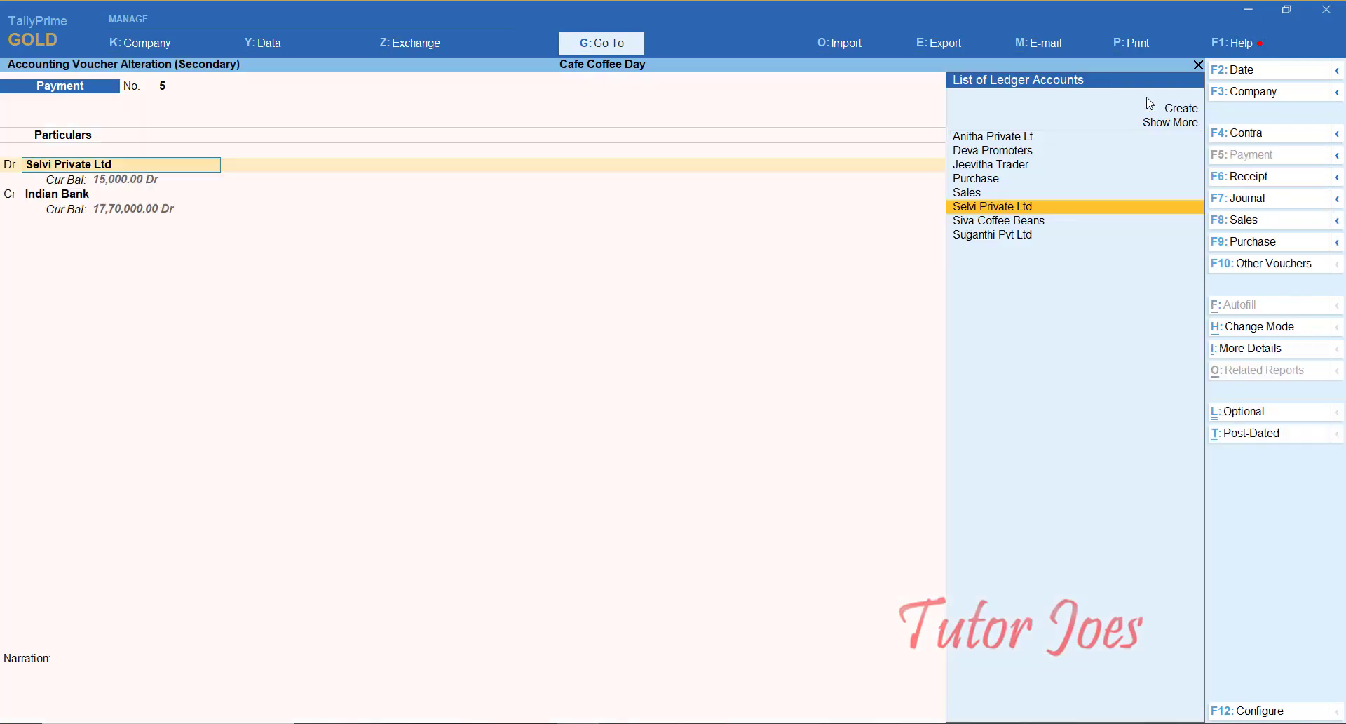
pyautogui.press('Return')
pyautogui.press('Return')
pyautogui.press('Return')
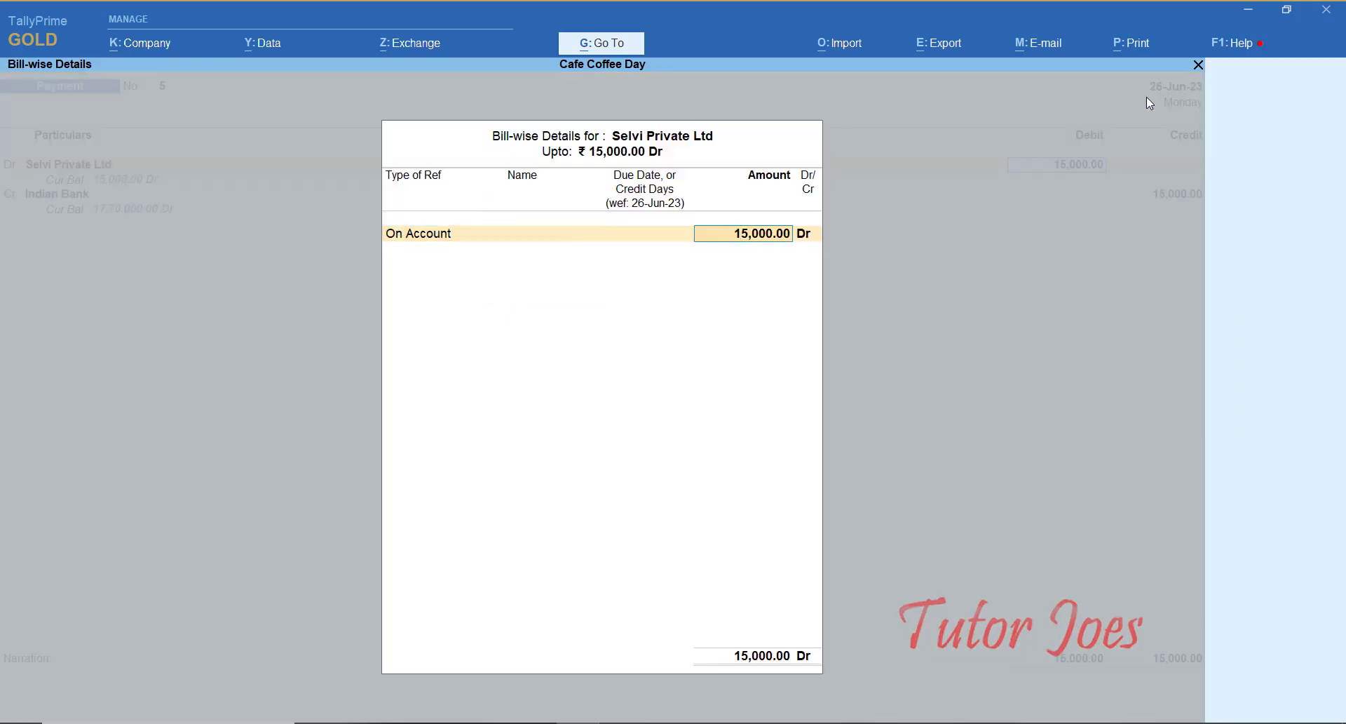
pyautogui.press('BackSpace')
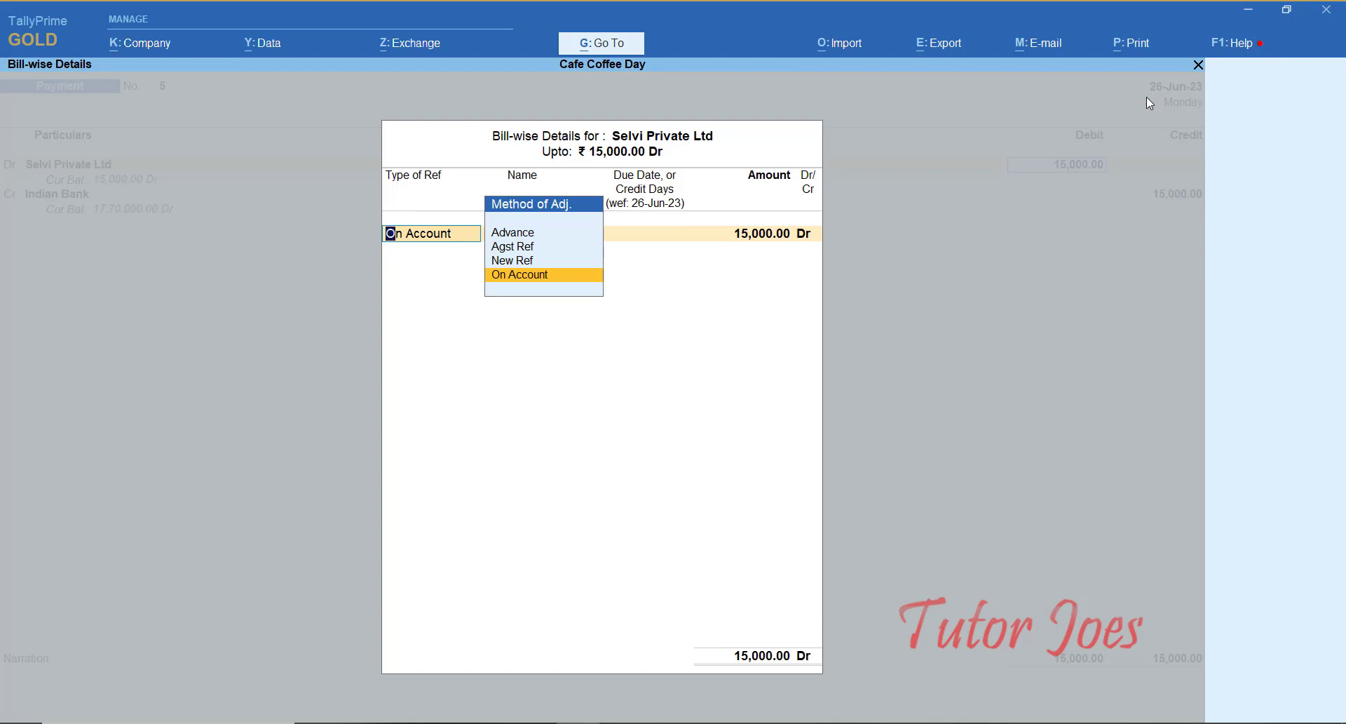
pyautogui.press('Up')
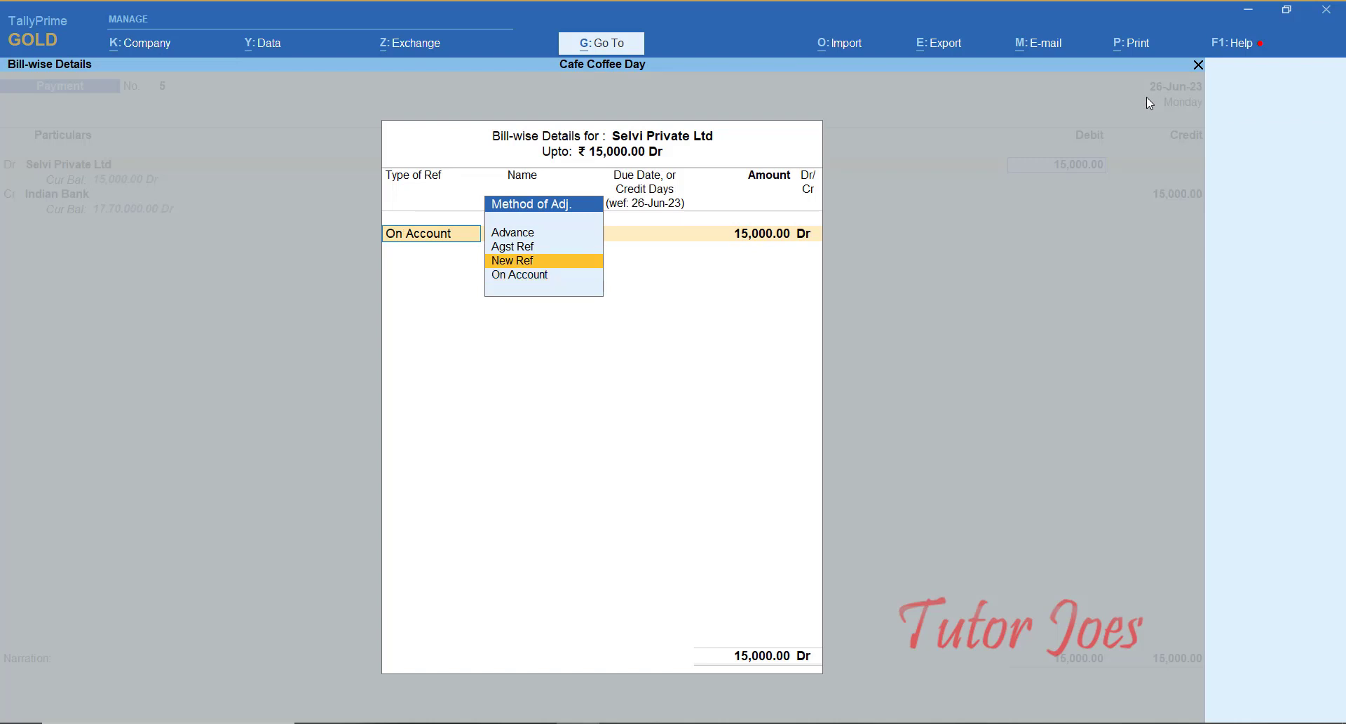
pyautogui.press('Return')
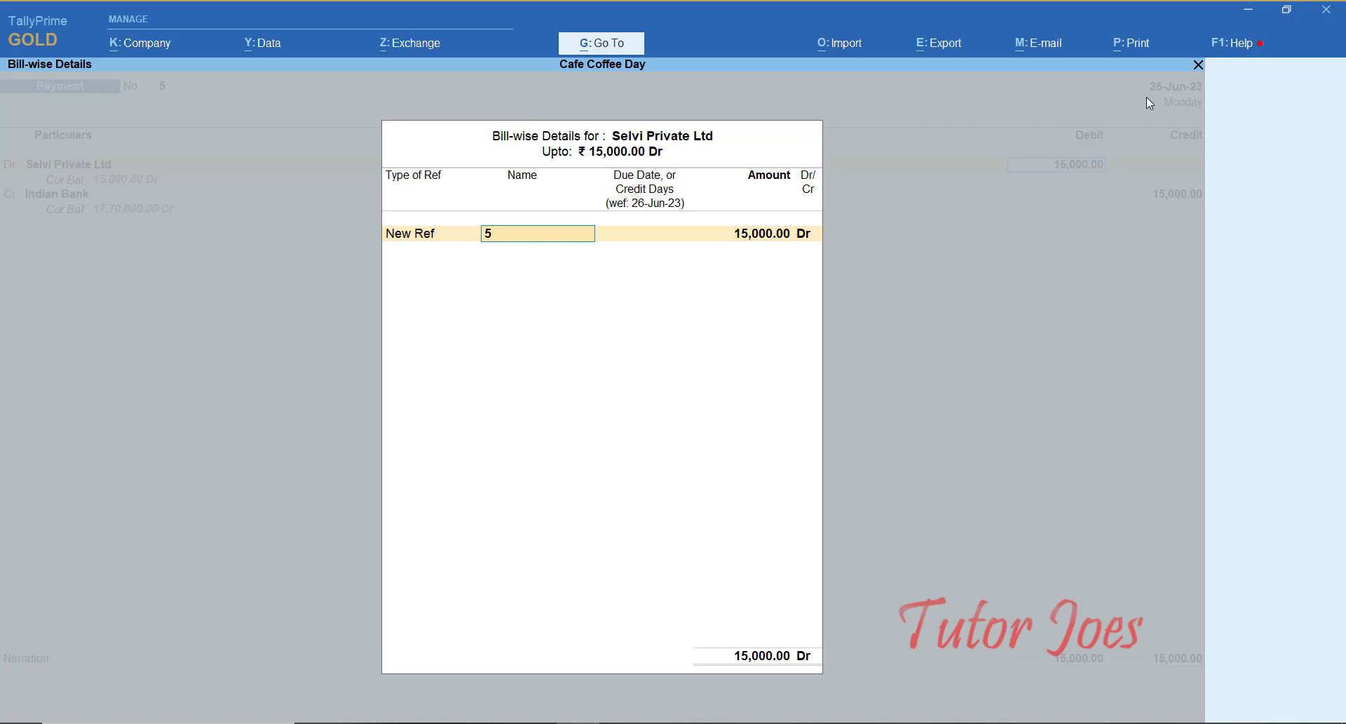
pyautogui.press('Return')
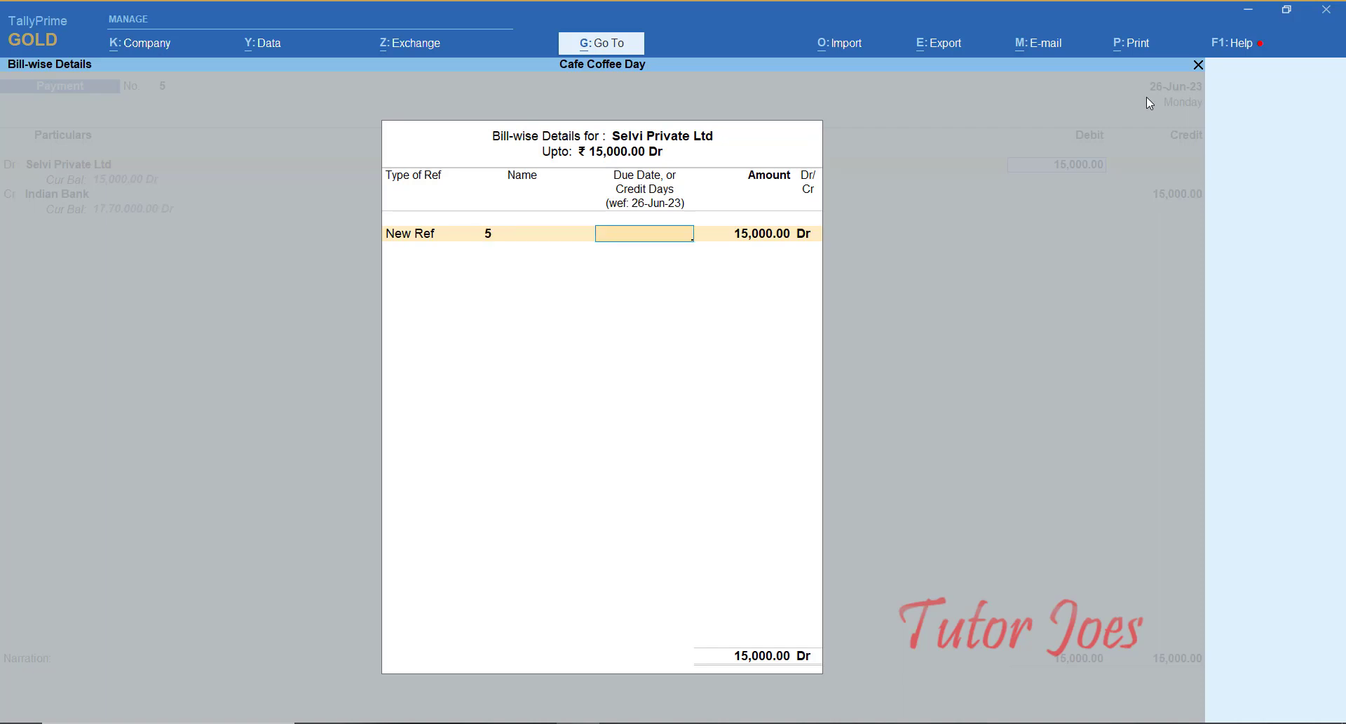
pyautogui.write('45')
pyautogui.press('Return')
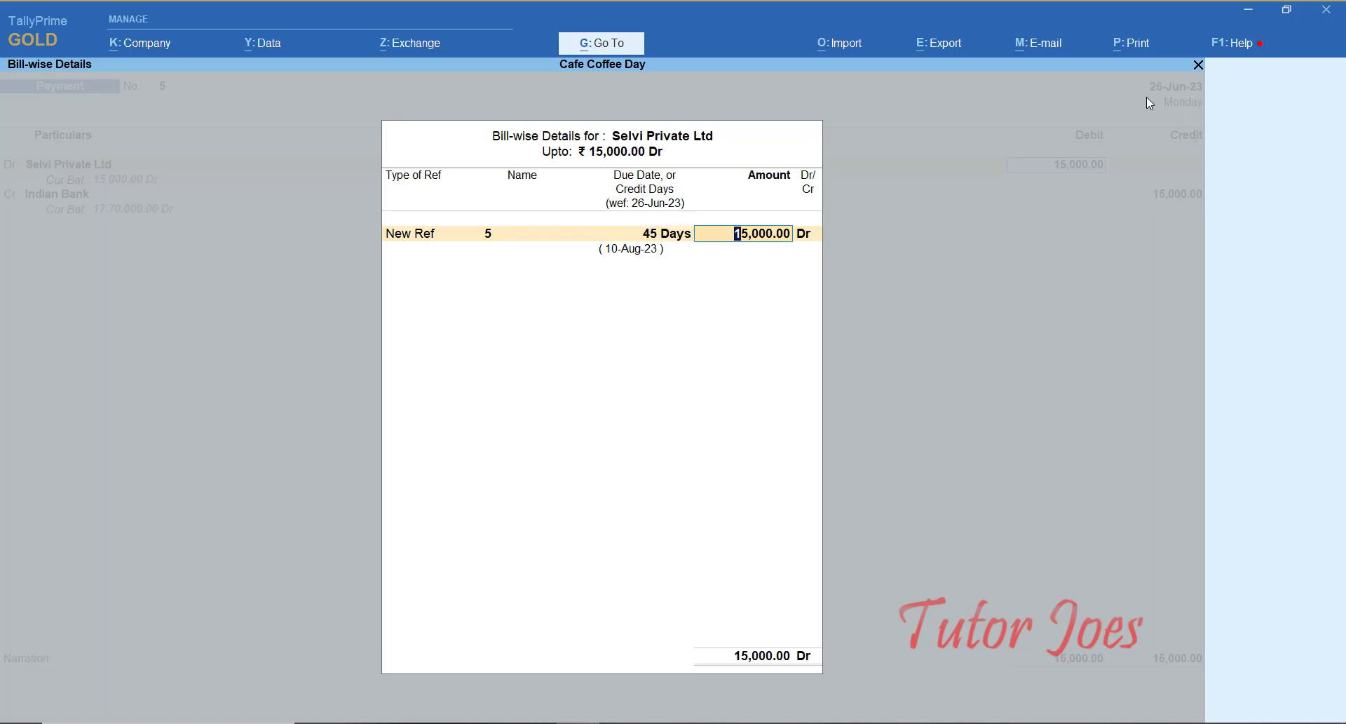
pyautogui.press('Return')
pyautogui.press('Return')
pyautogui.hotkey('ctrl', 'a')
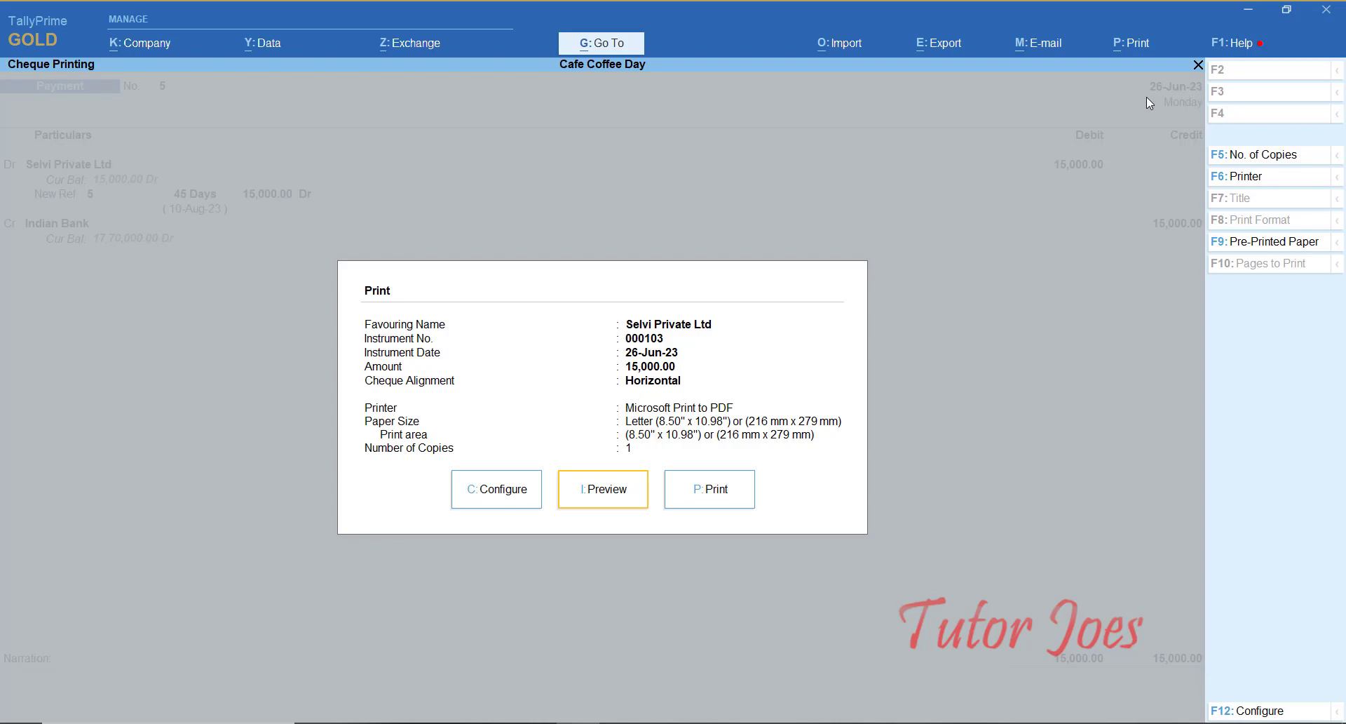
# - Open the Banking Payment Advice report for Selvi Private Ltd
pyautogui.press('Escape')
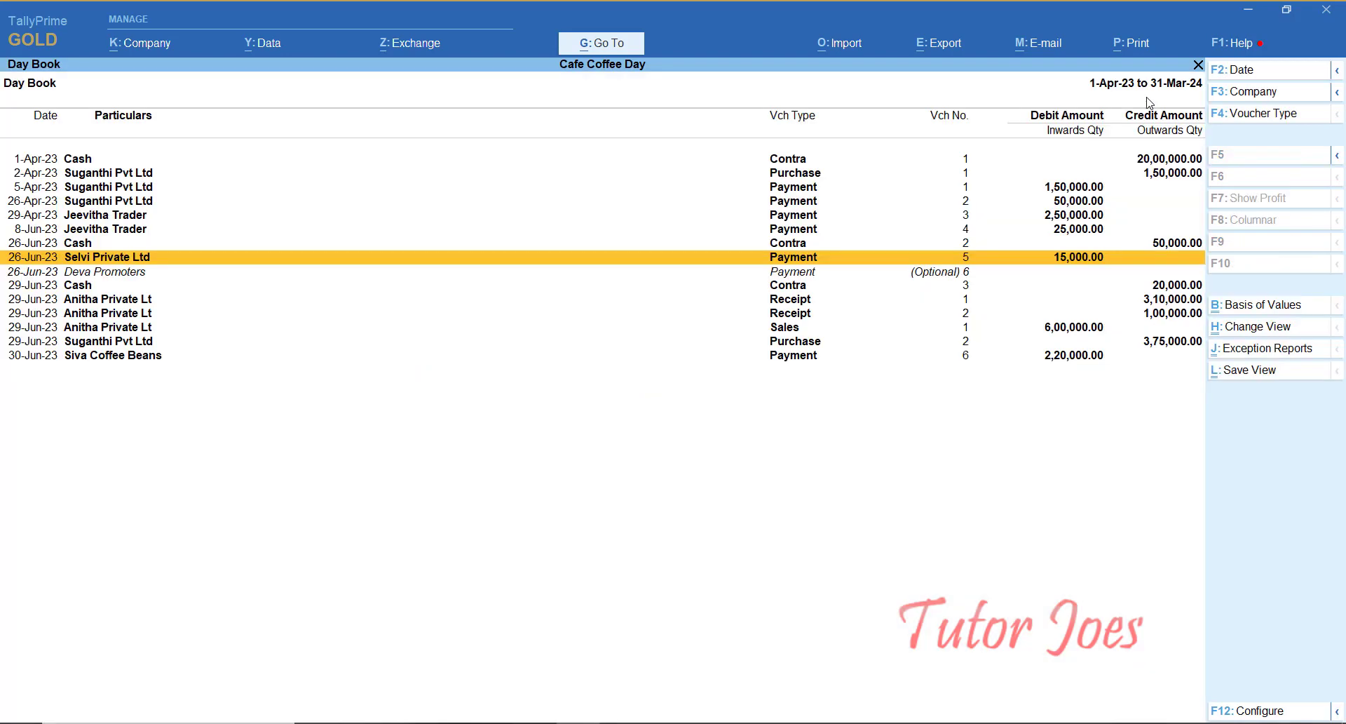
pyautogui.press('Escape')
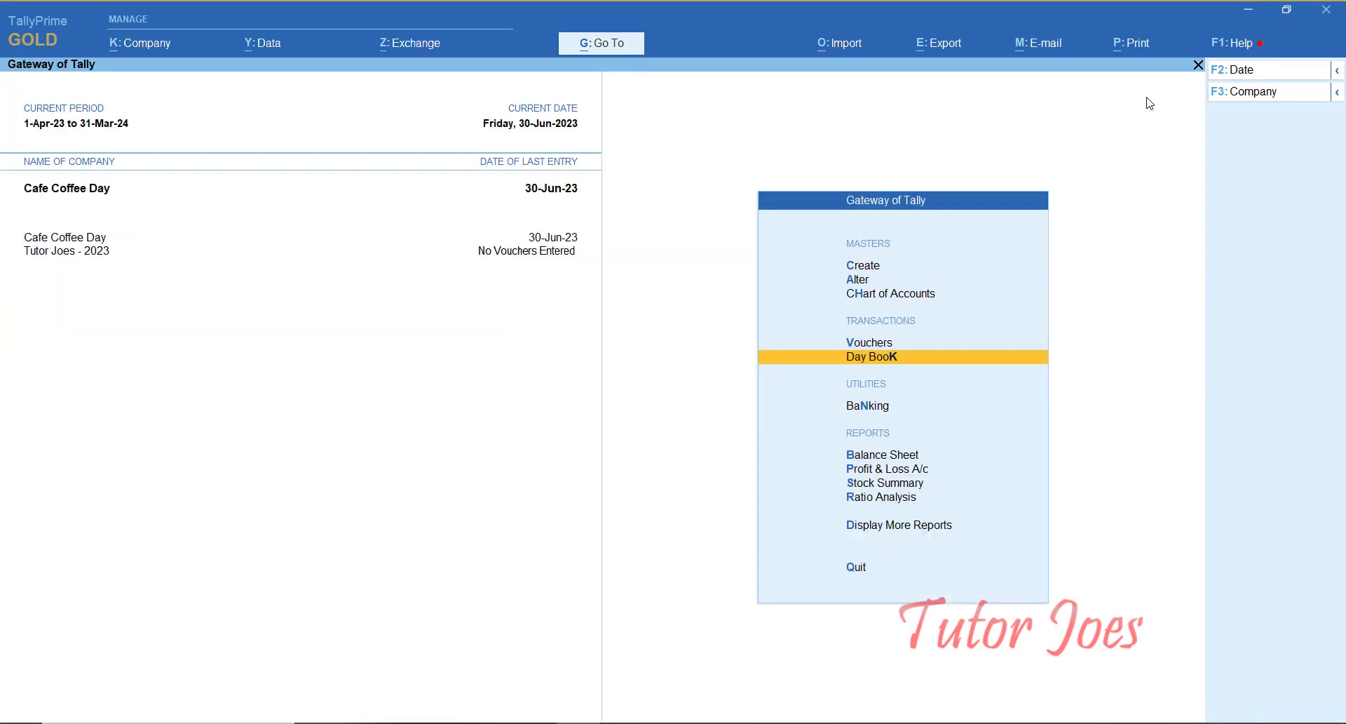
pyautogui.press('Down')
pyautogui.press('Return')
pyautogui.press('Down')
pyautogui.press('Down')
pyautogui.press('Down')
pyautogui.press('Down')
pyautogui.press('Return')
pyautogui.press('Down')
pyautogui.press('Down')
pyautogui.press('Down')
pyautogui.press('Down')
pyautogui.press('Down')
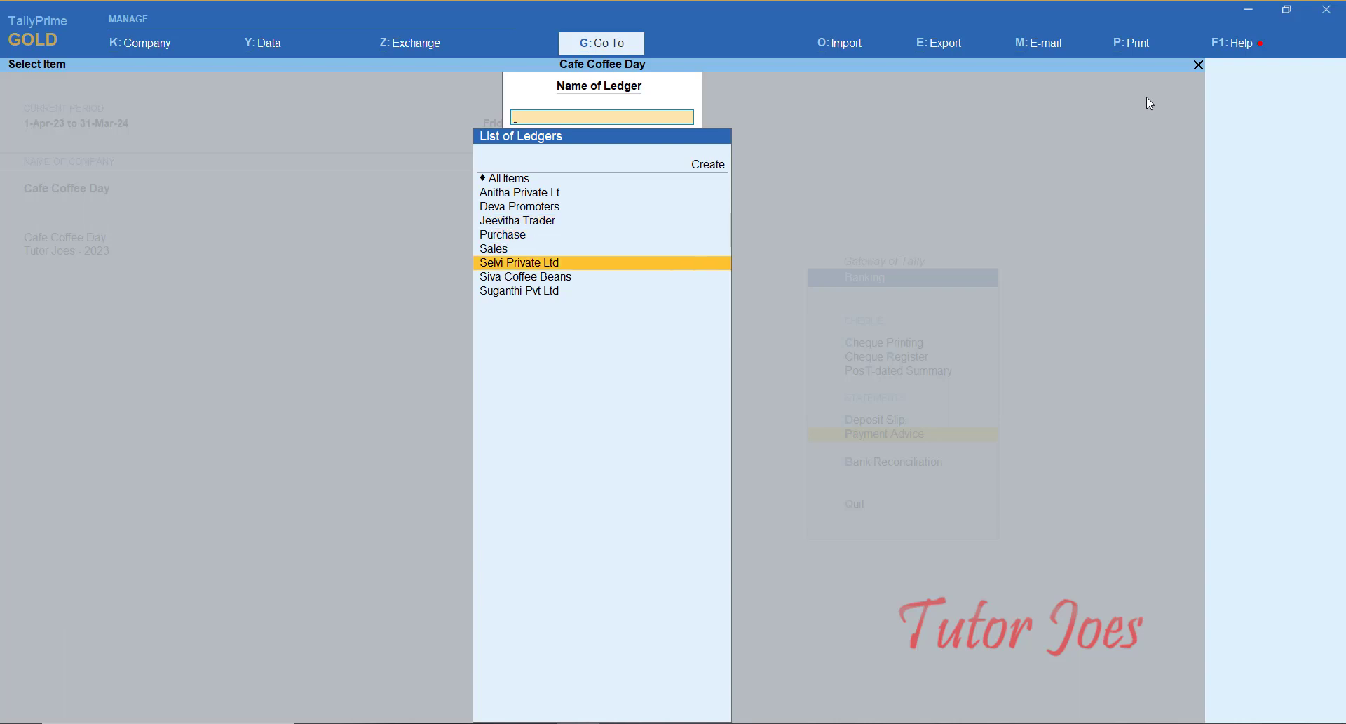
pyautogui.press('Return')
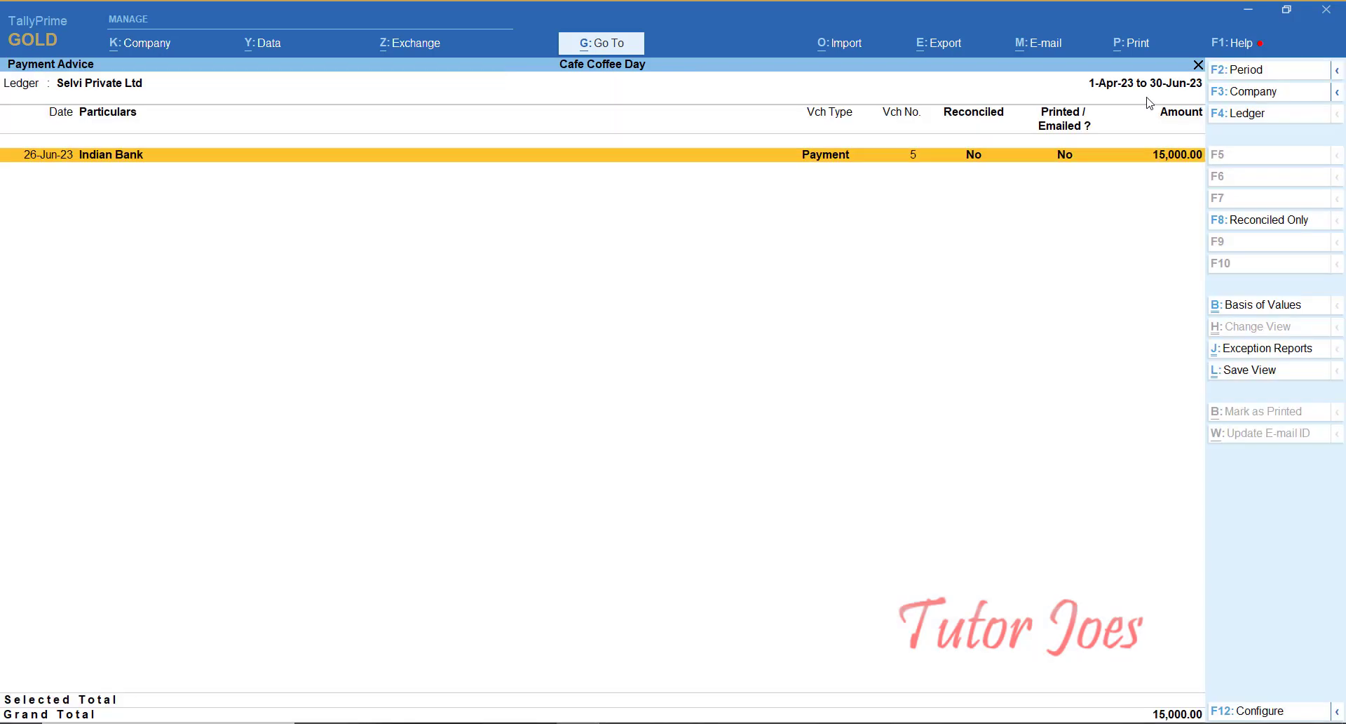
# - Preview the advice showing New Ref / 5 dated 26-Jun-23, due 10-Aug-23
pyautogui.press('space')
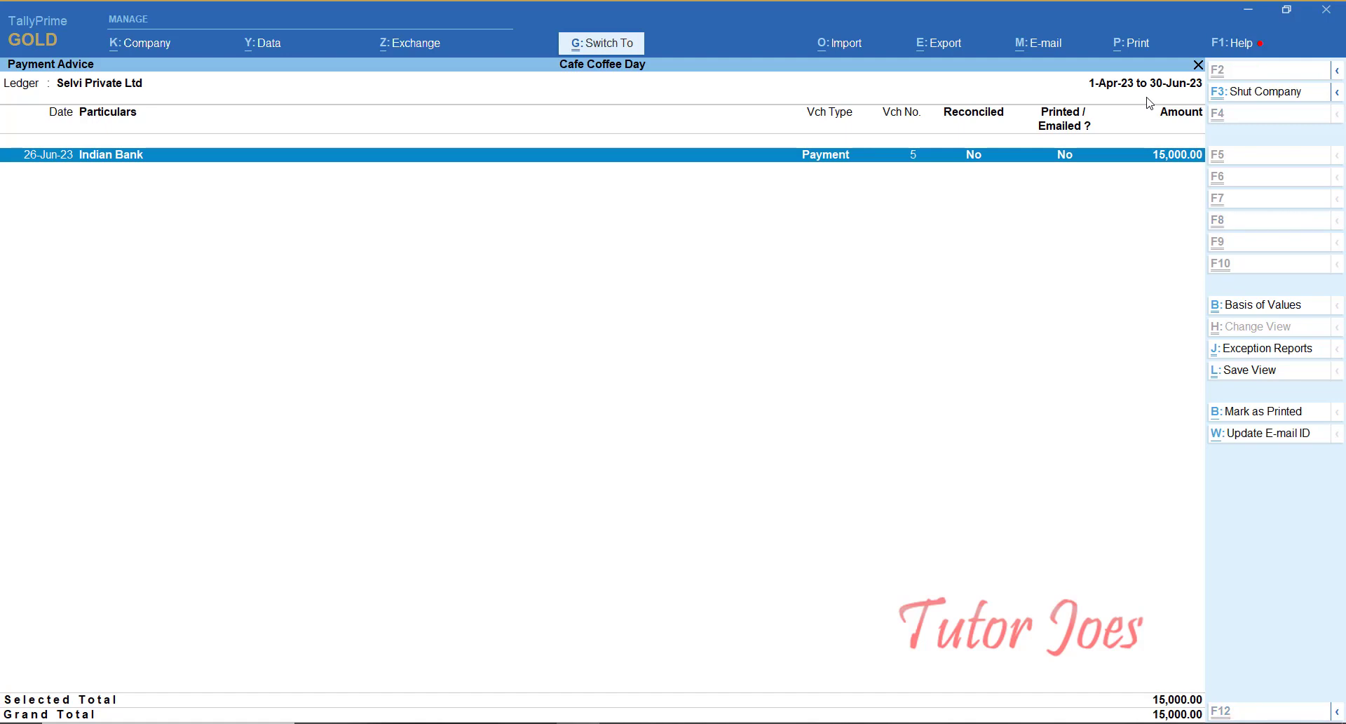
pyautogui.hotkey('ctrl', 'p')
pyautogui.press('i')
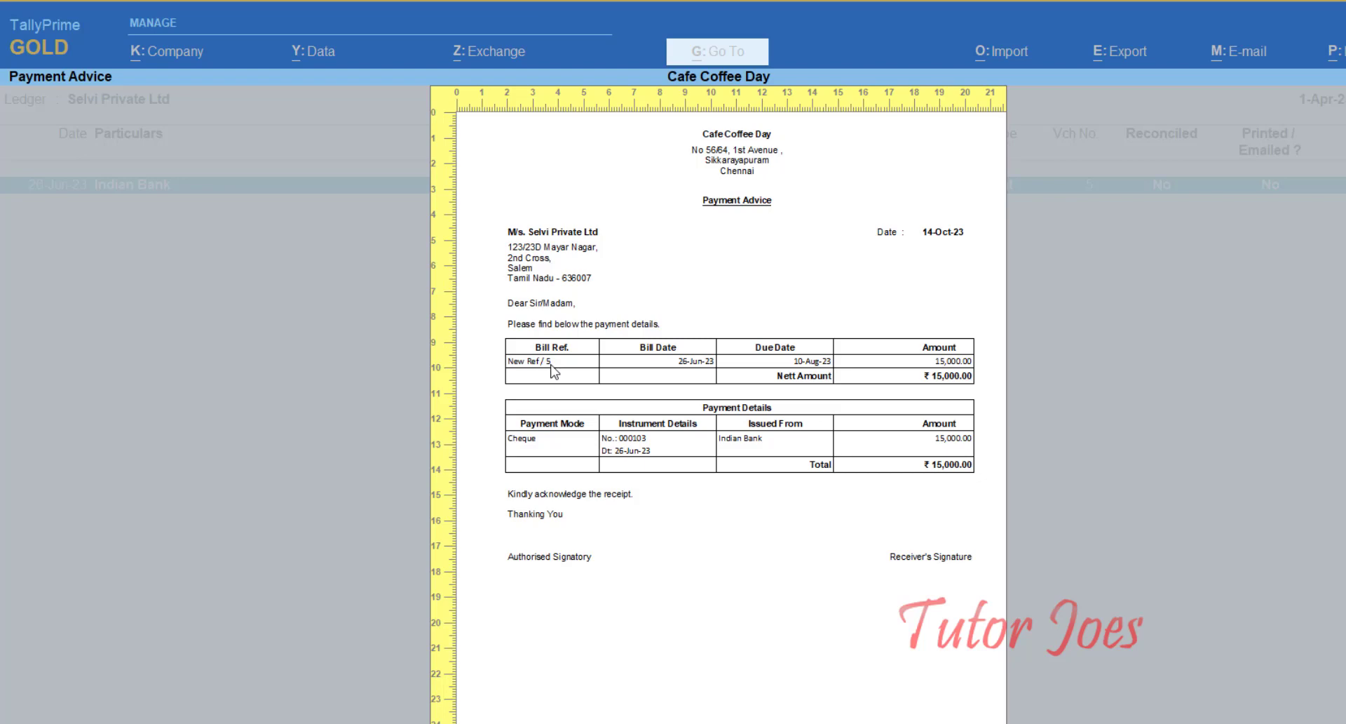
pyautogui.press('Escape')
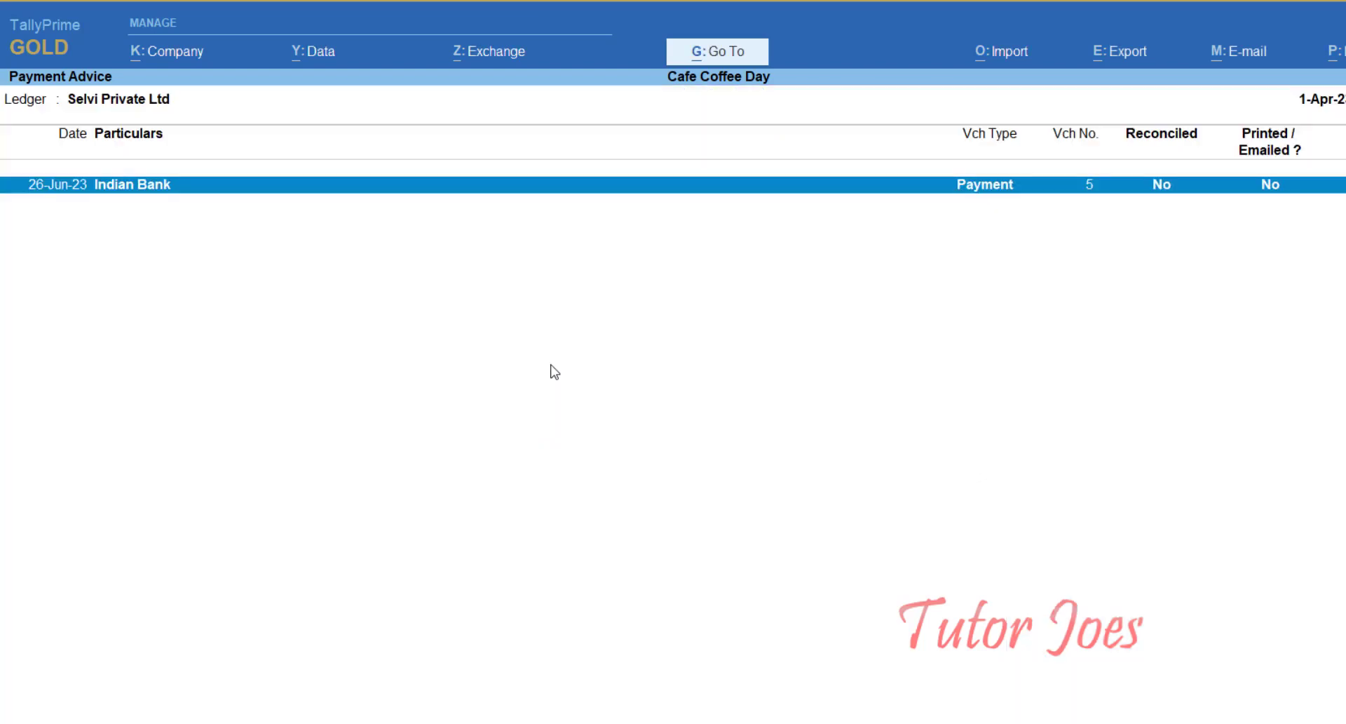
pyautogui.press('space')
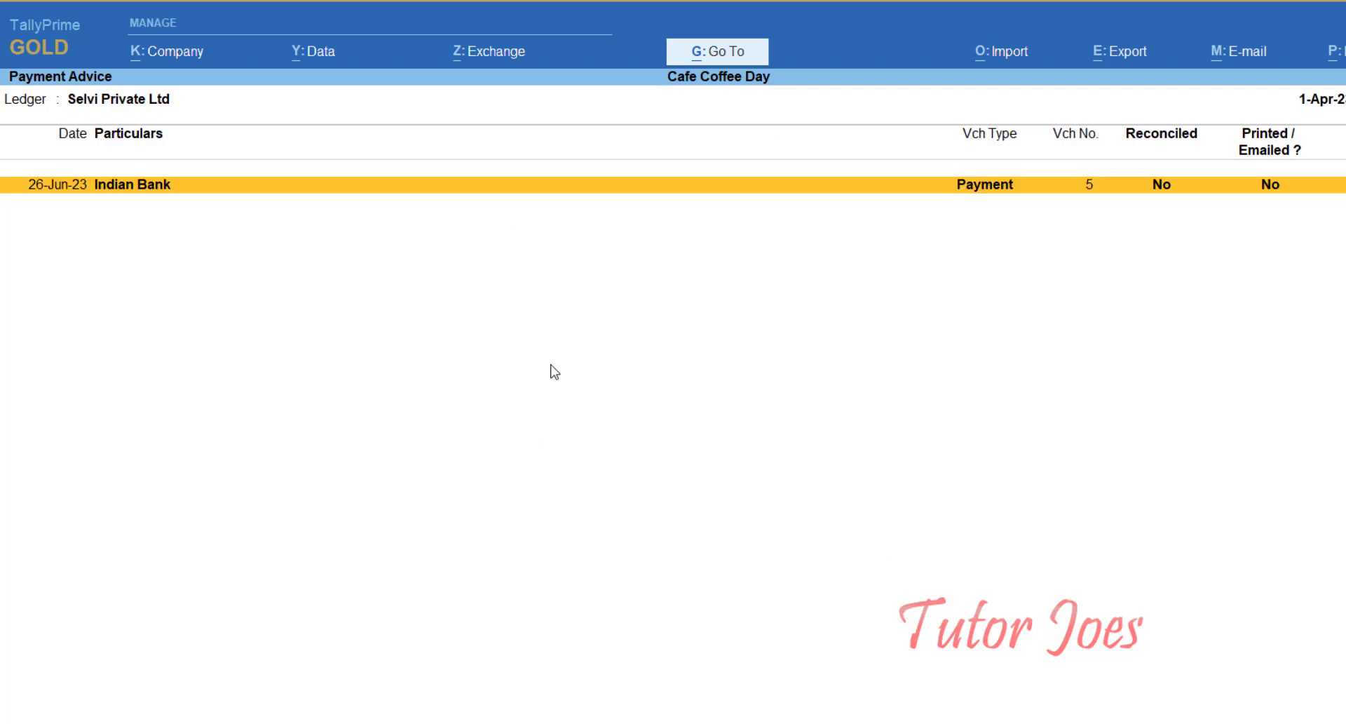
# - Close the Payment Advice report, clear the ledger prompt, and leave Banking for Gateway of Tally
pyautogui.press('Escape')
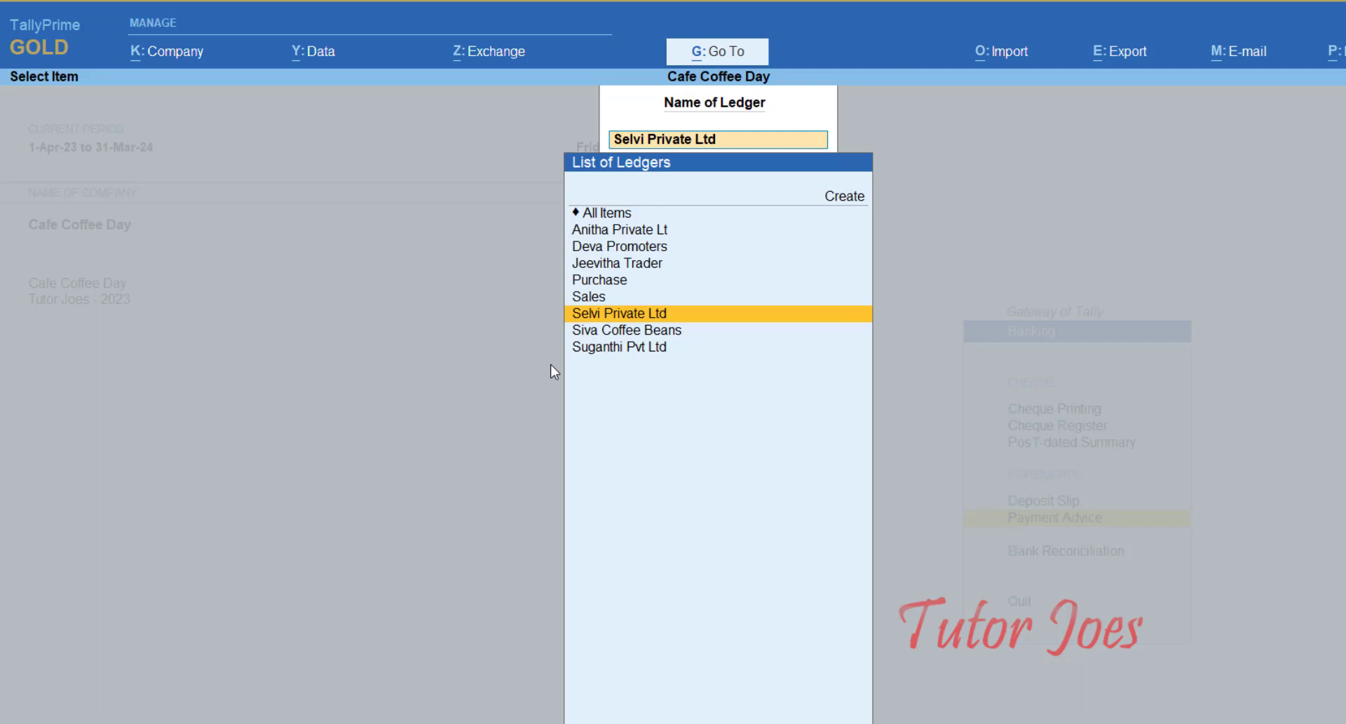
pyautogui.press('BackSpace')
pyautogui.press('Escape')
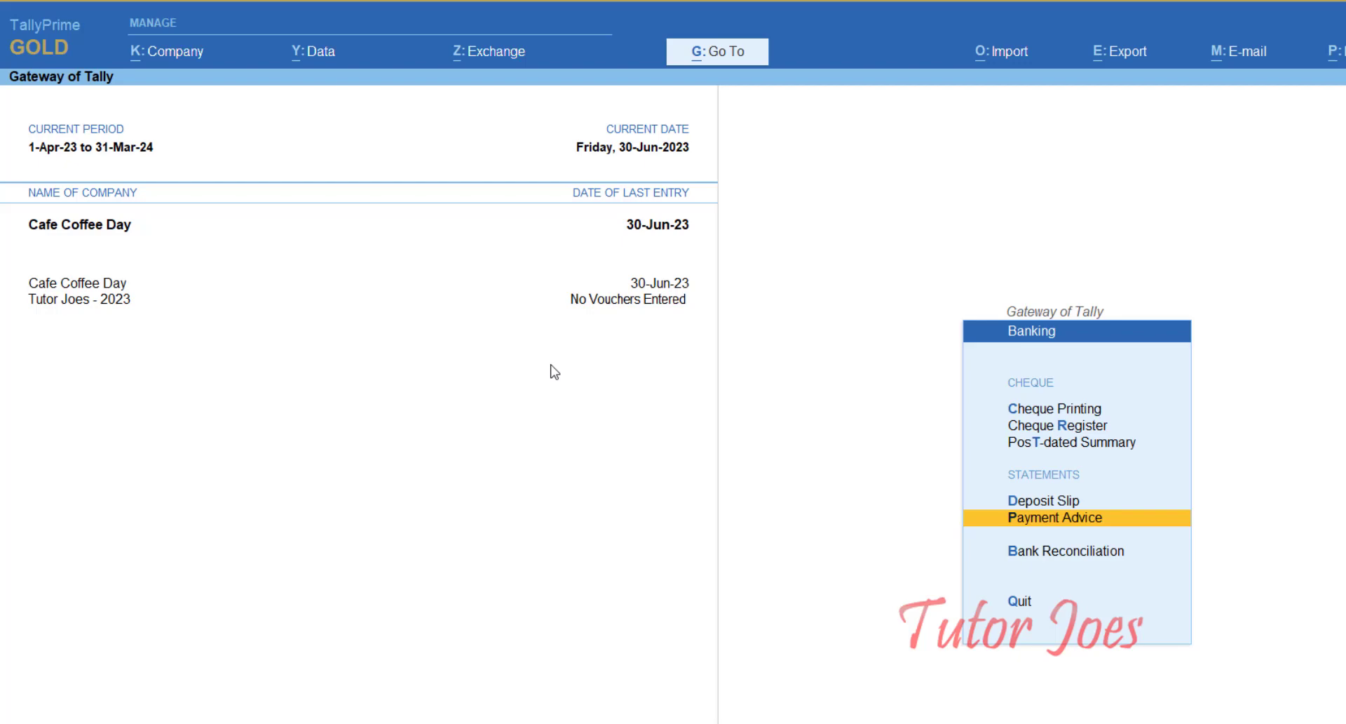
pyautogui.press('Escape')
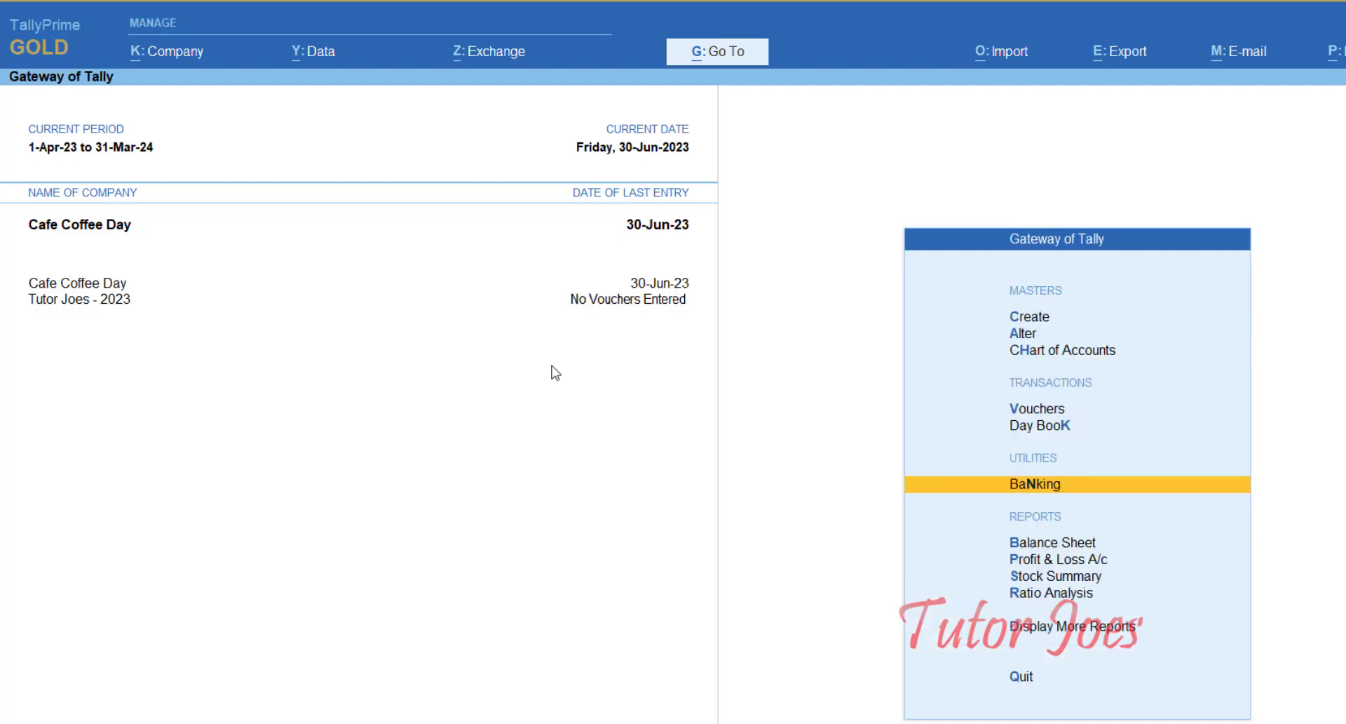